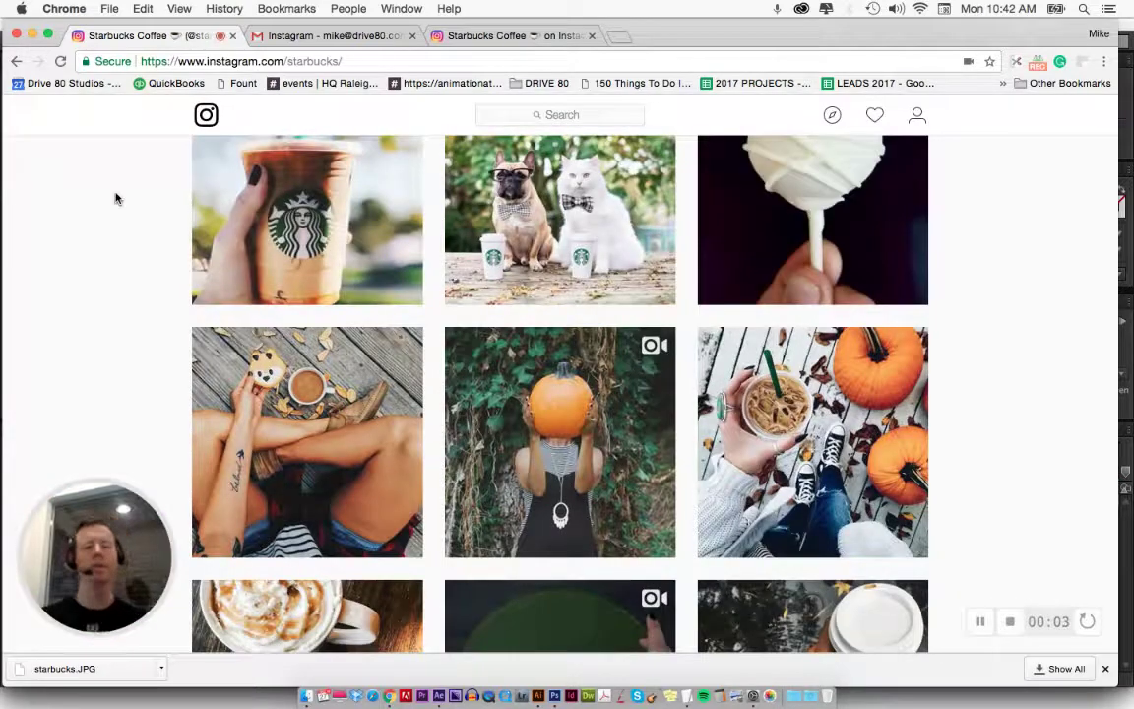
- Play the Starbucks fall-cups video post on Instagram and leave it paused
click(509, 37)
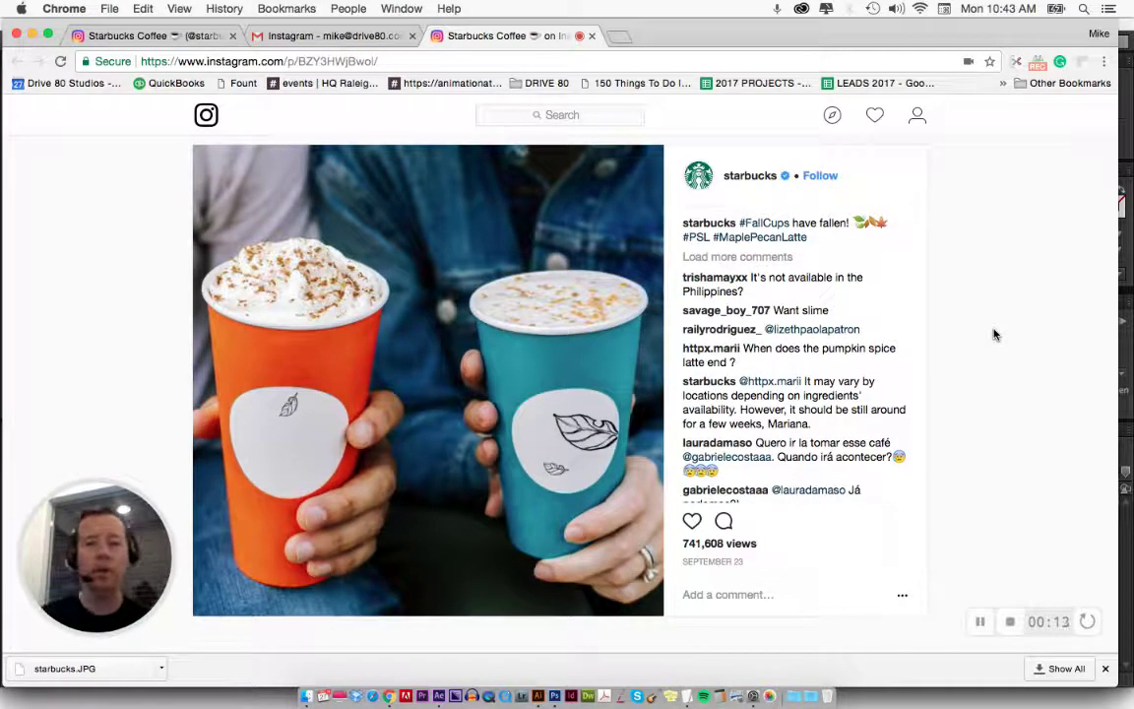
click(421, 374)
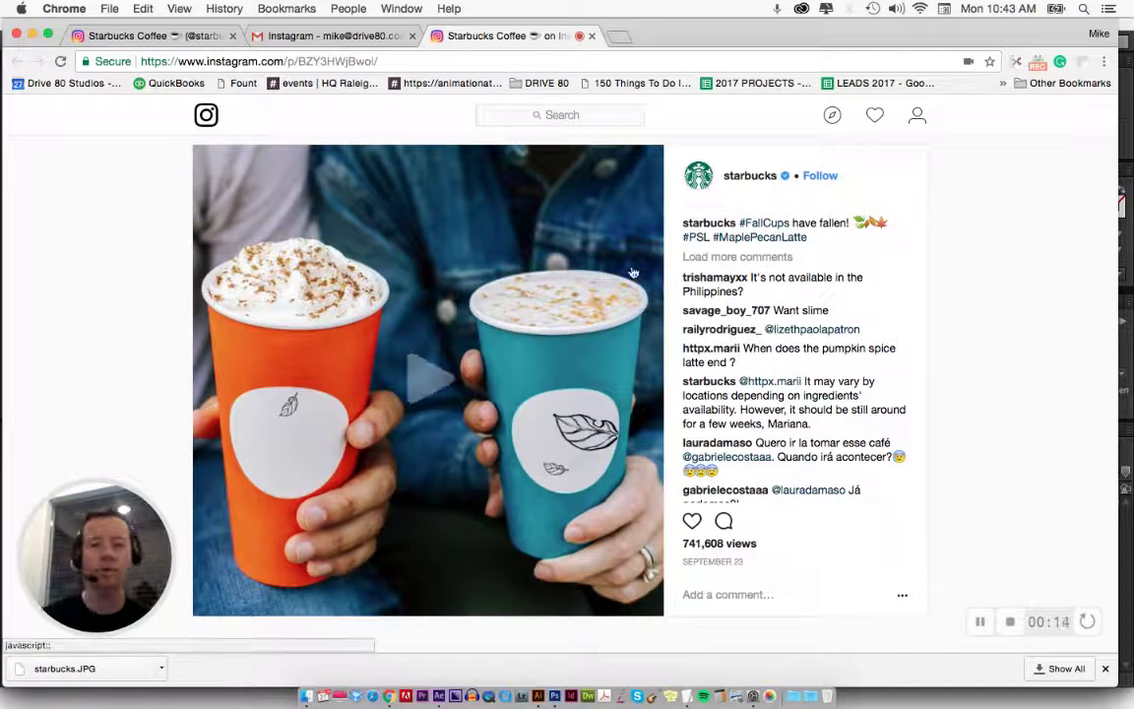
click(428, 383)
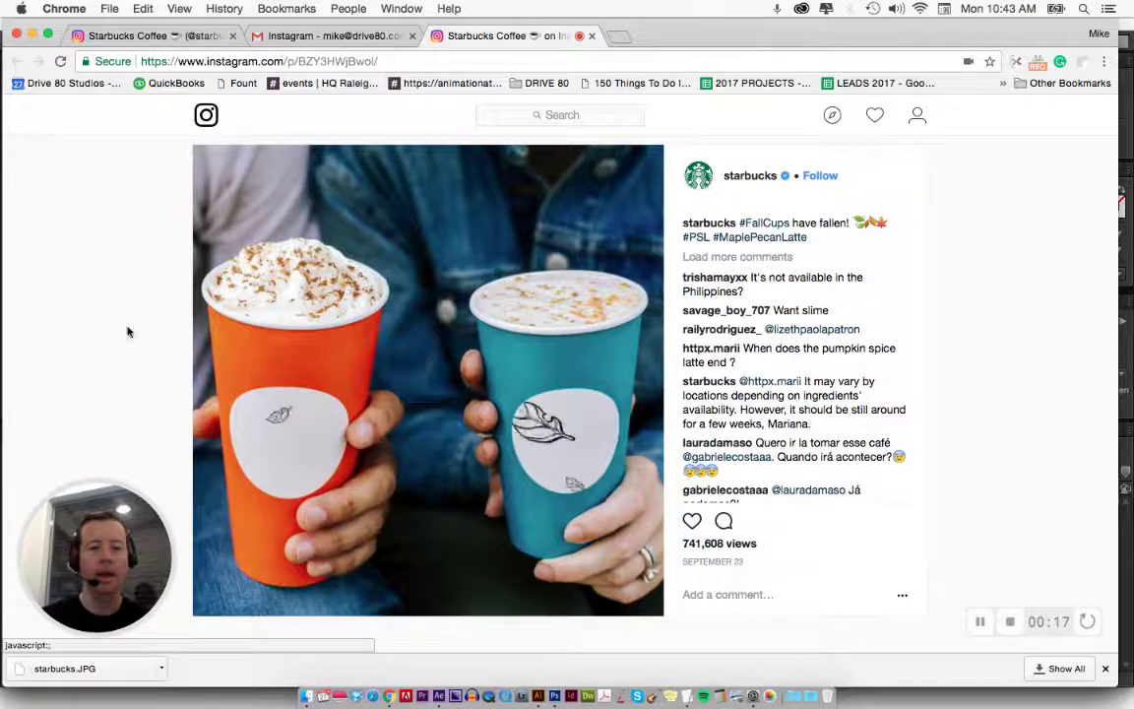
scroll(124, 289, down, 1)
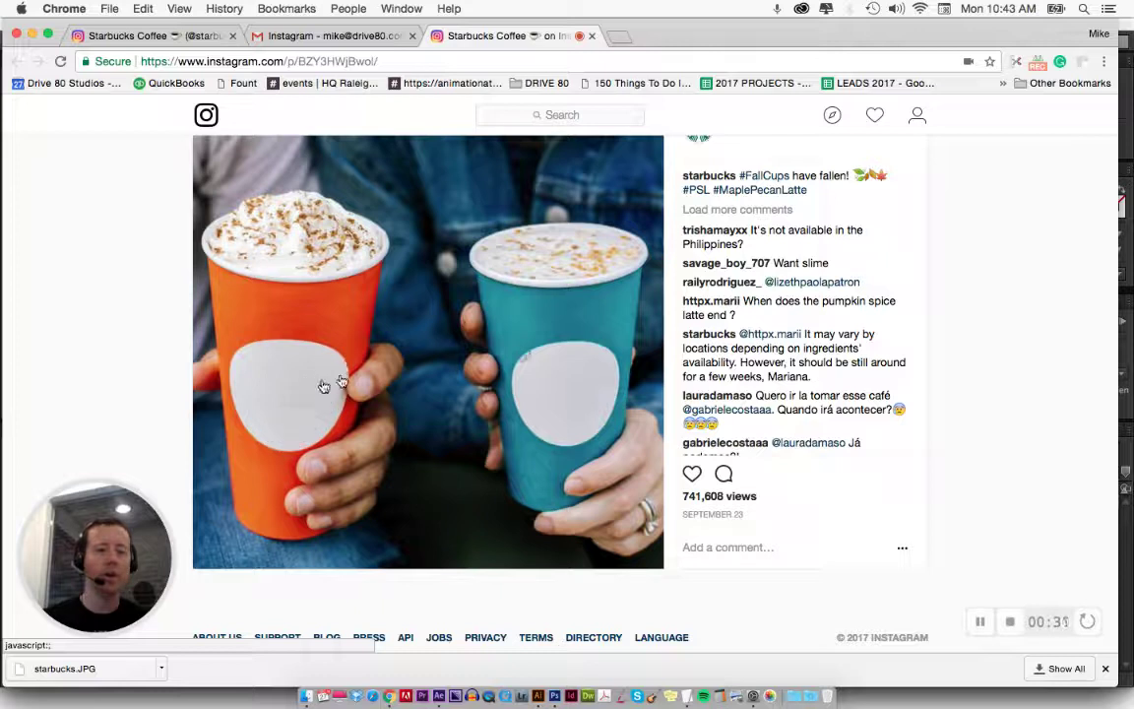
click(456, 317)
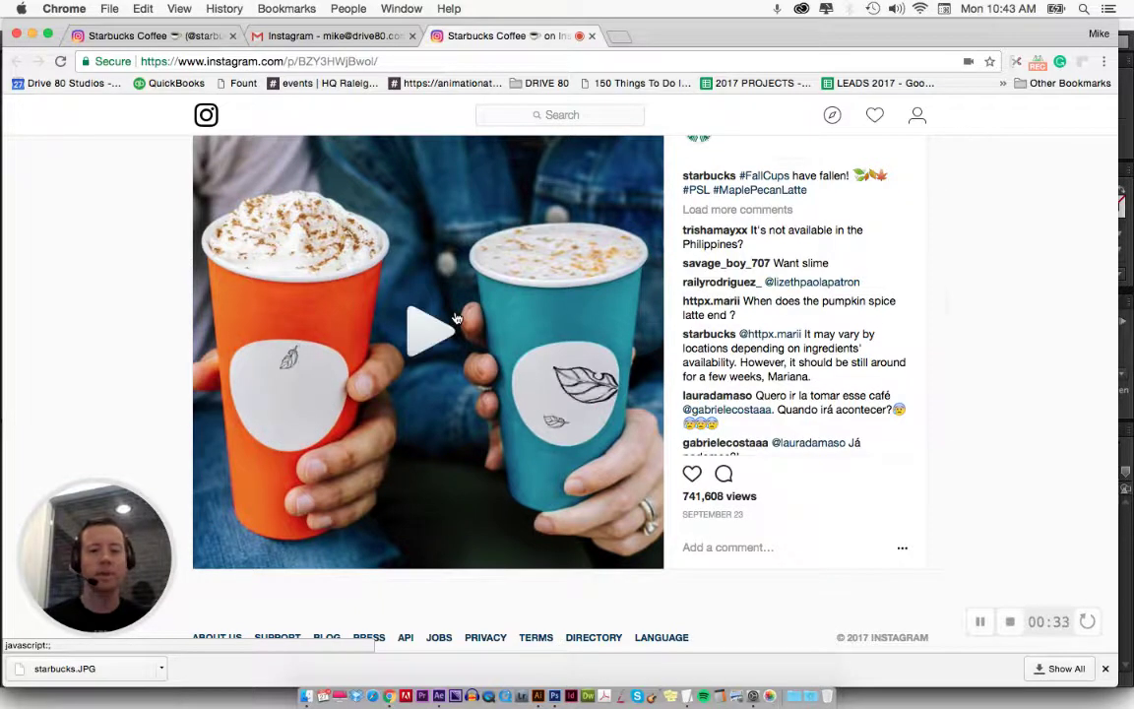
- Bring After Effects to the front with Cmd+Tab
key(super+Tab)
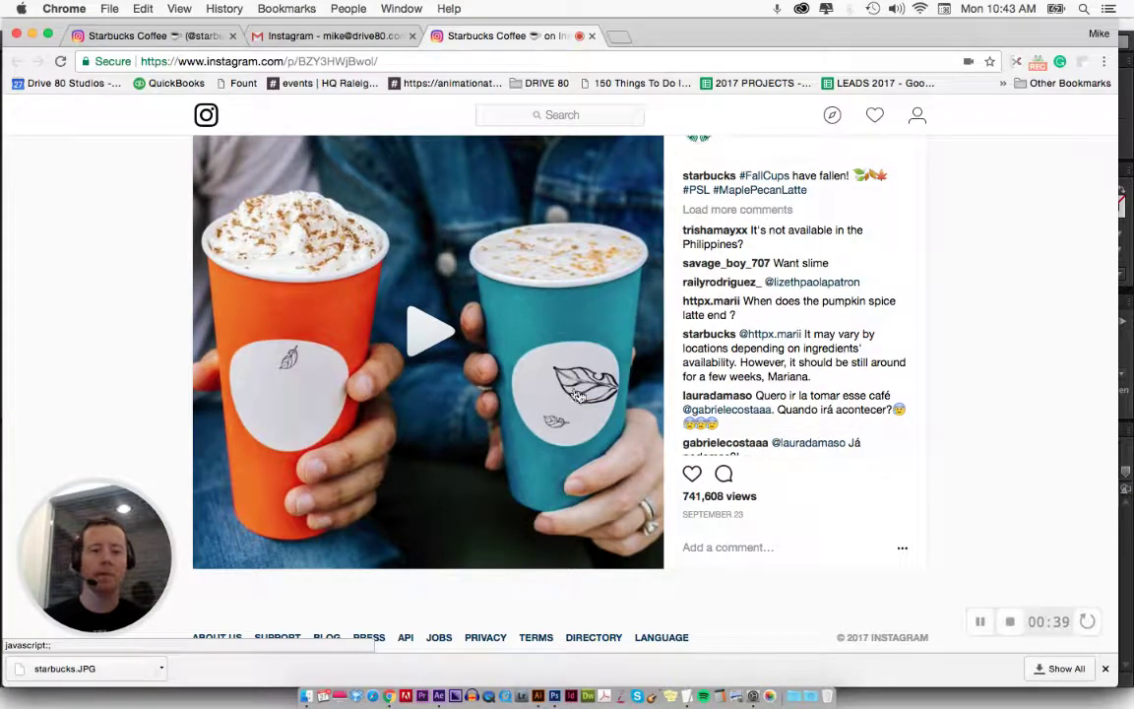
key(super+Tab)
key(super+Tab)
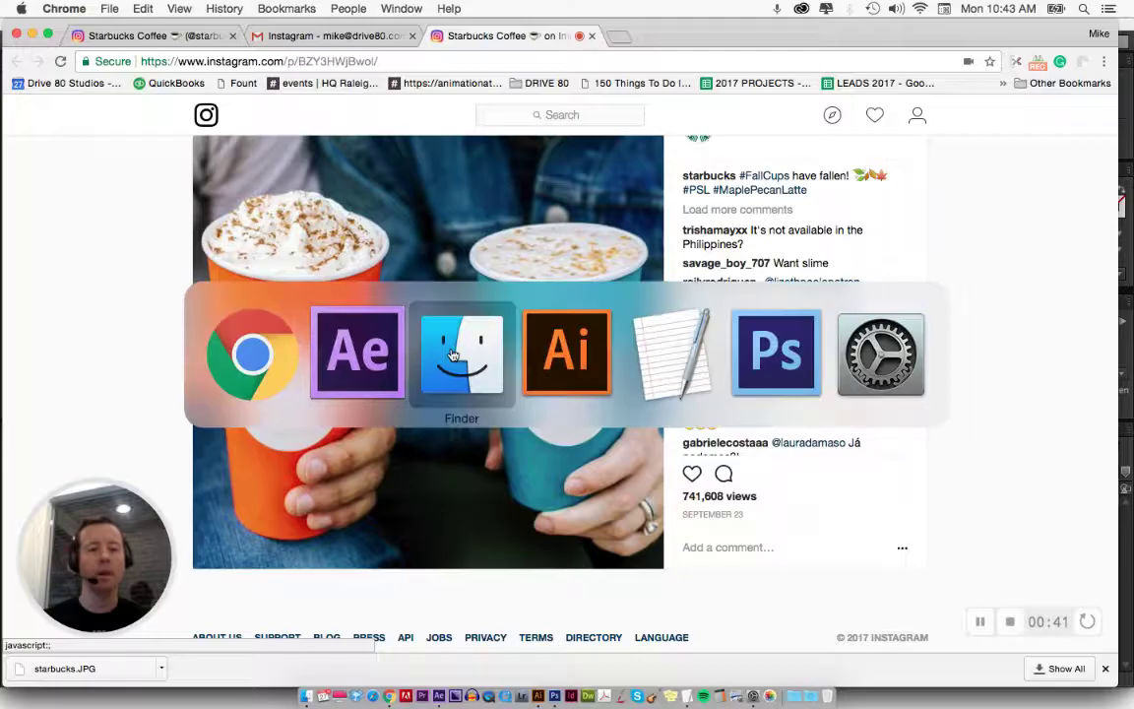
key(super+shift+Tab)
- Select the starbucks.JPG and leaf layers, zooming the cup view to 50% and back
click(114, 274)
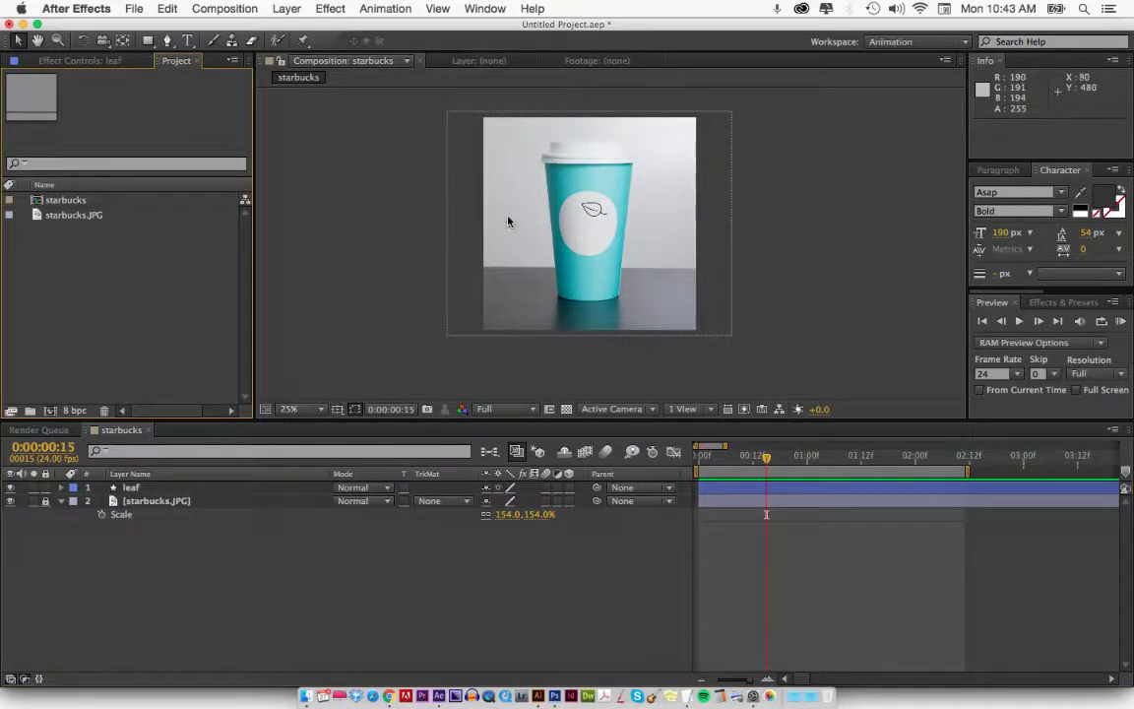
click(463, 197)
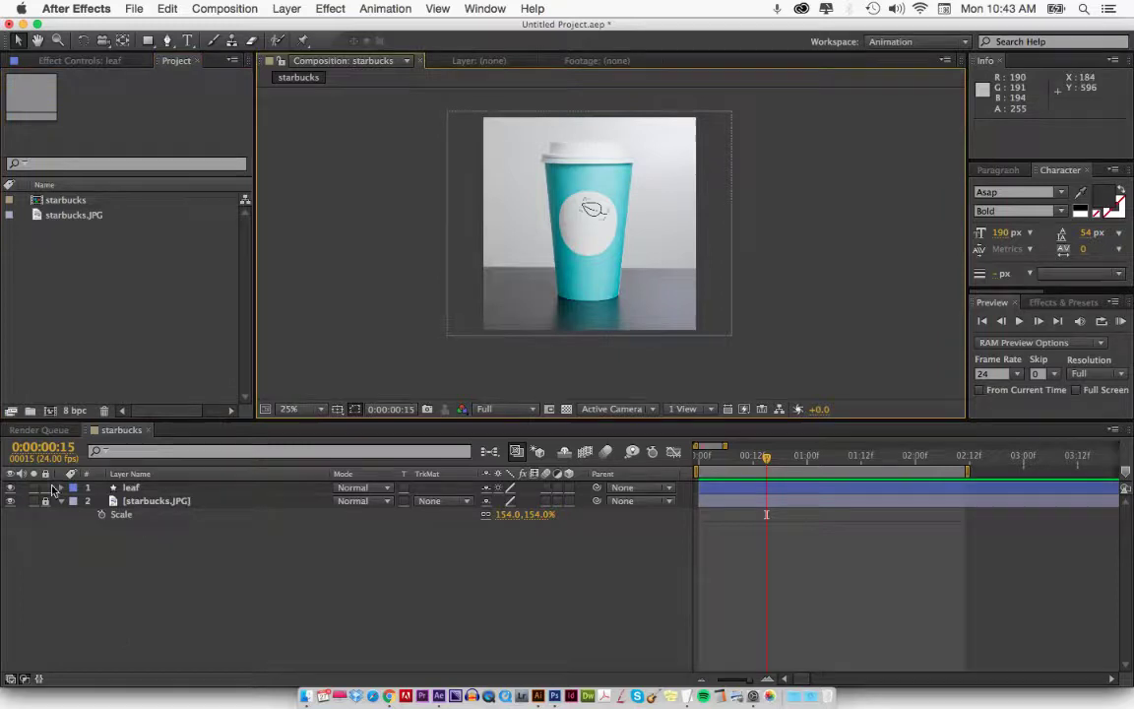
click(143, 500)
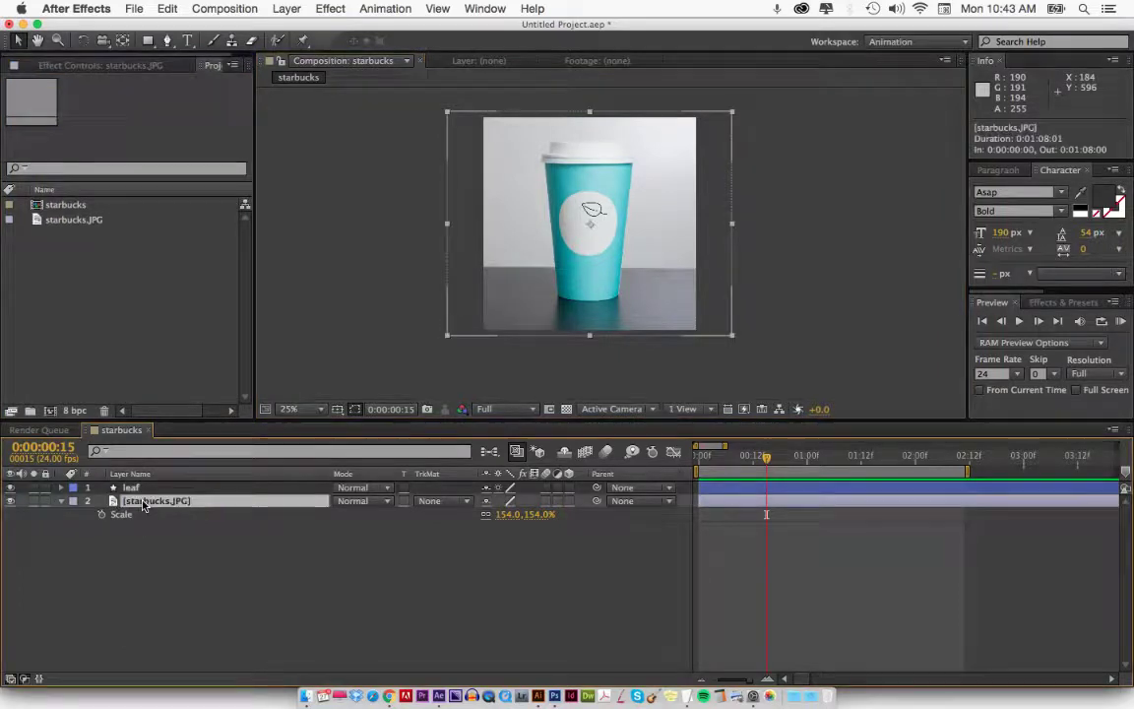
click(217, 490)
key(period)
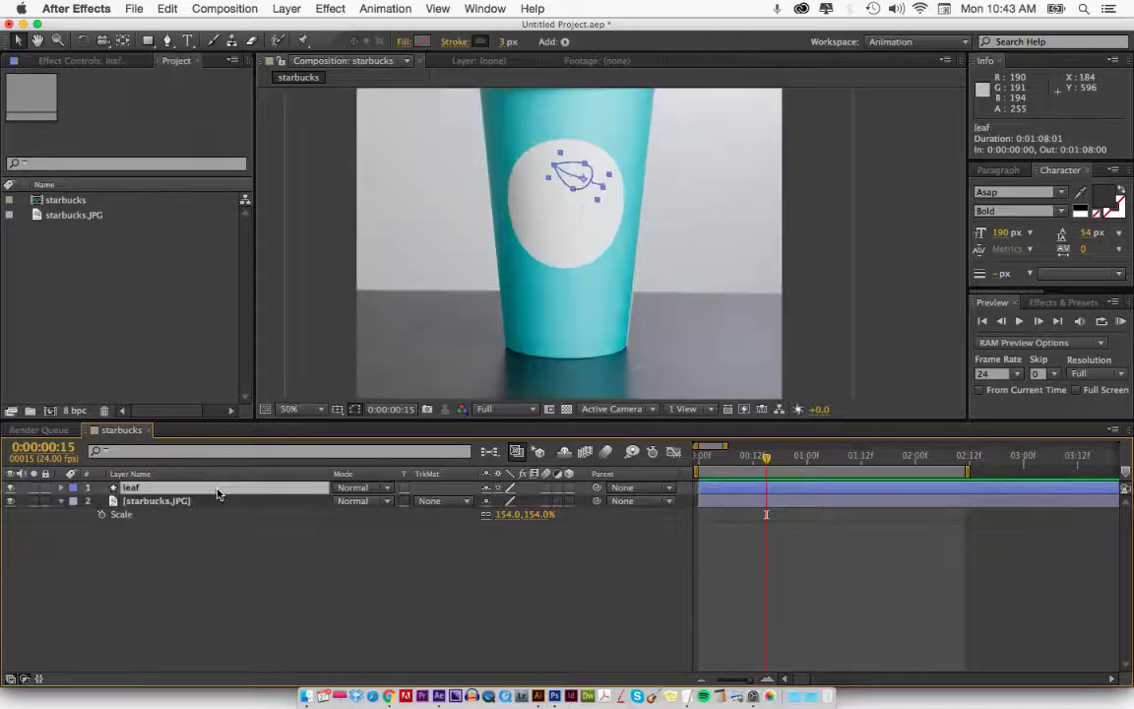
scroll(623, 206, up, 3)
key(super+shift+a)
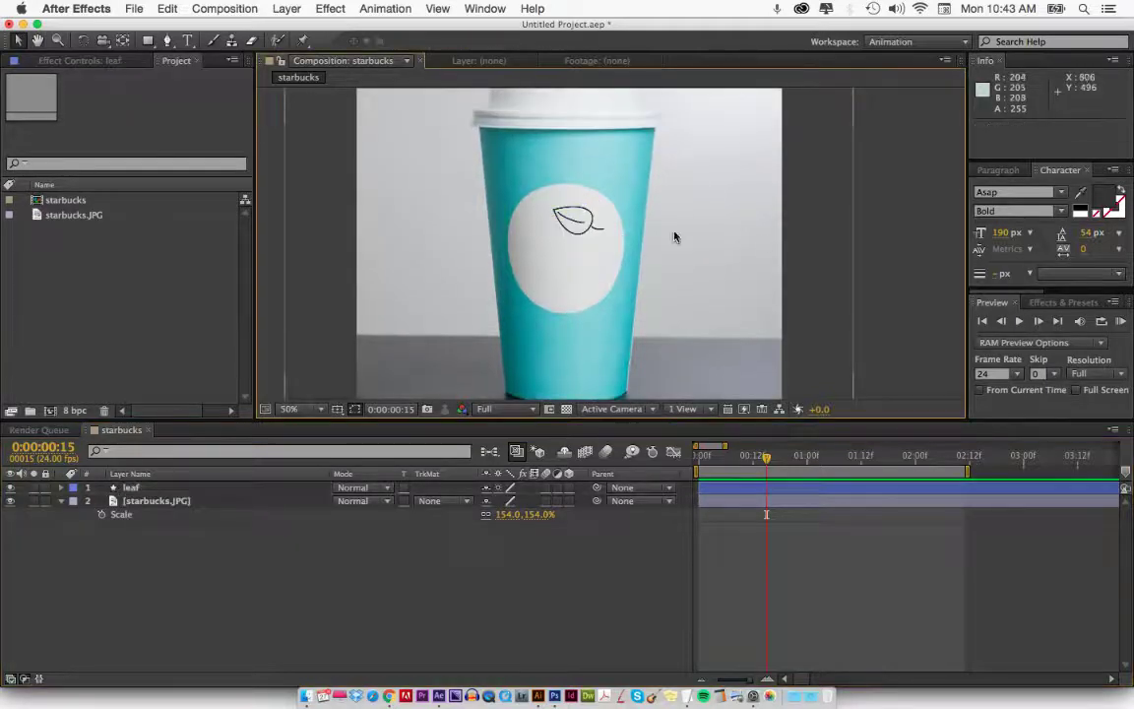
key(comma)
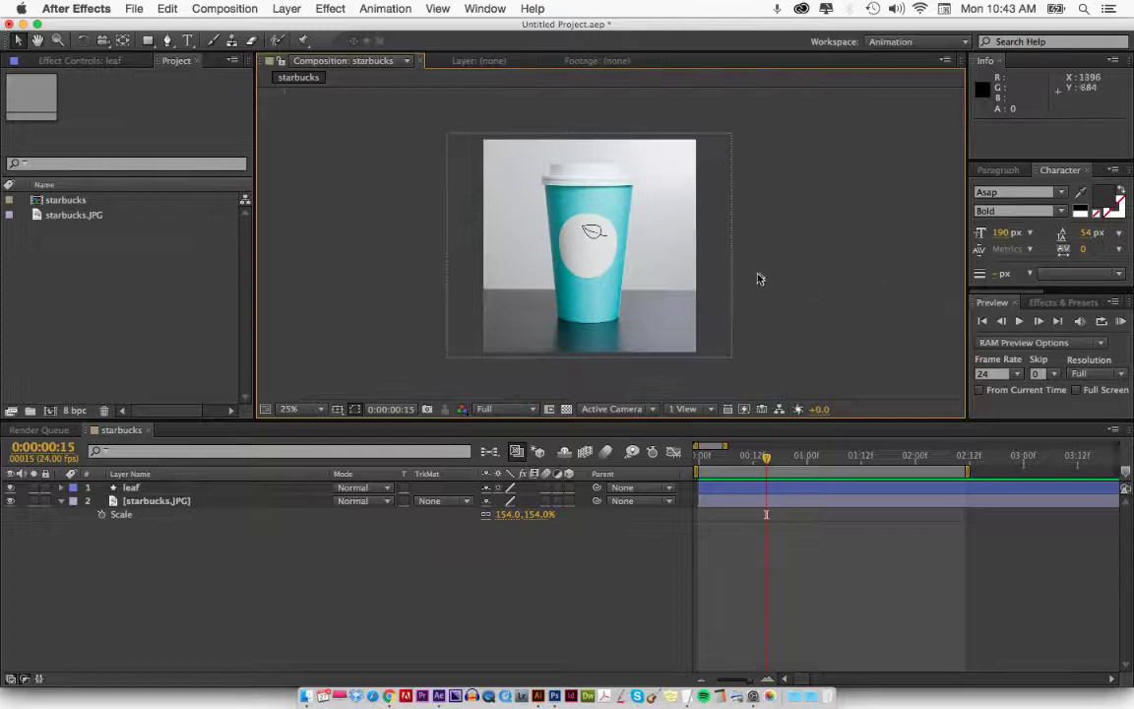
- Select the drawn leaf to show its path vertices, zooming to 100% and back out
click(590, 232)
key(period)
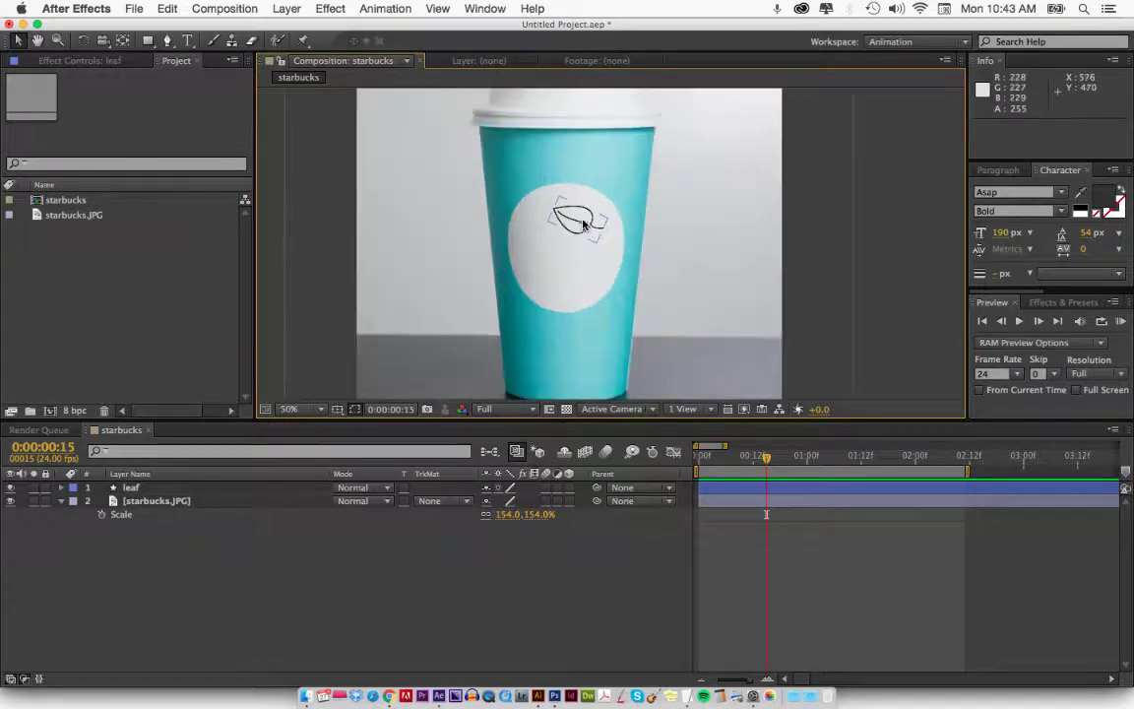
click(583, 224)
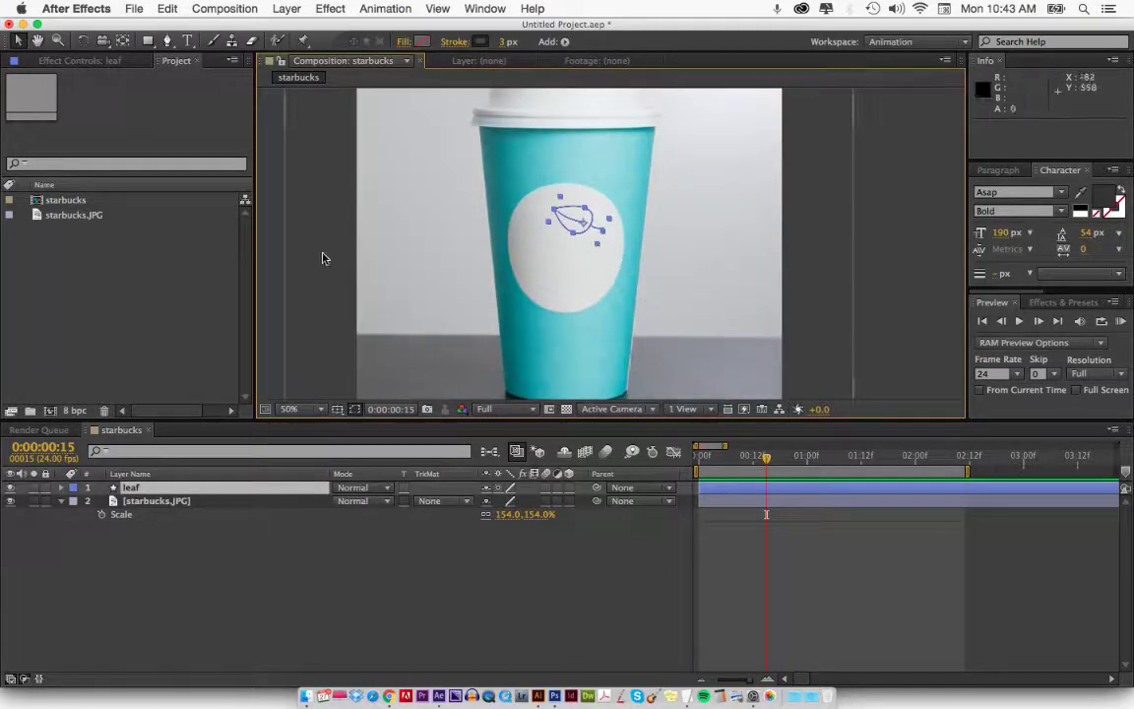
click(277, 248)
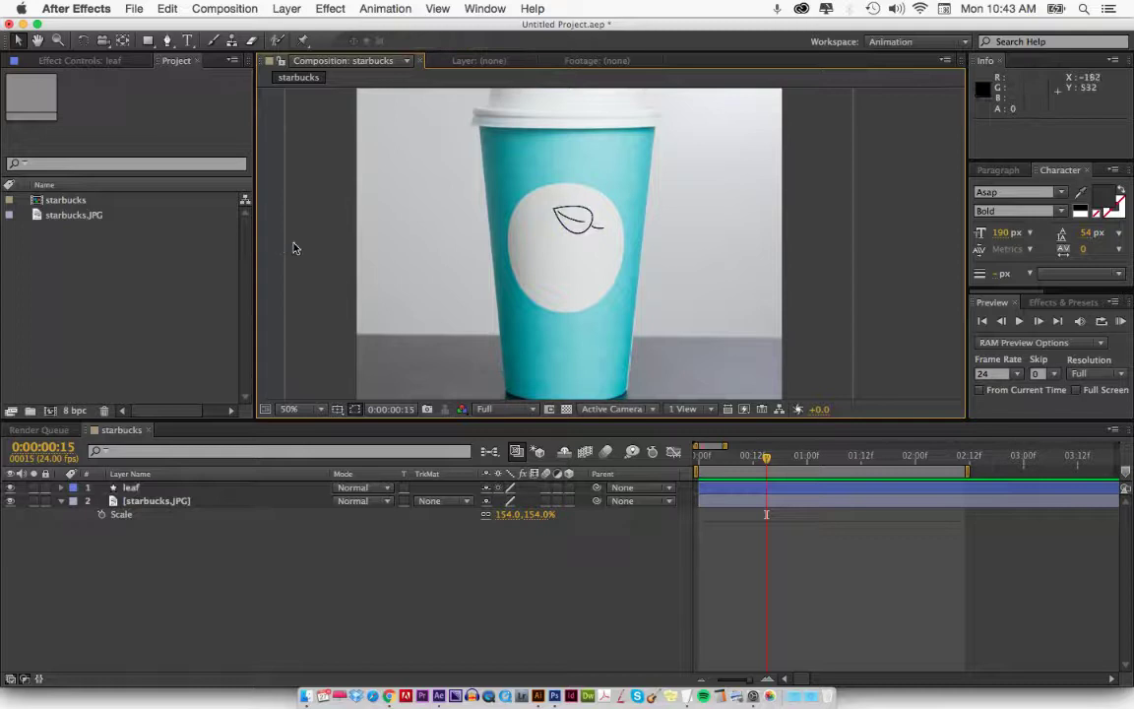
click(589, 234)
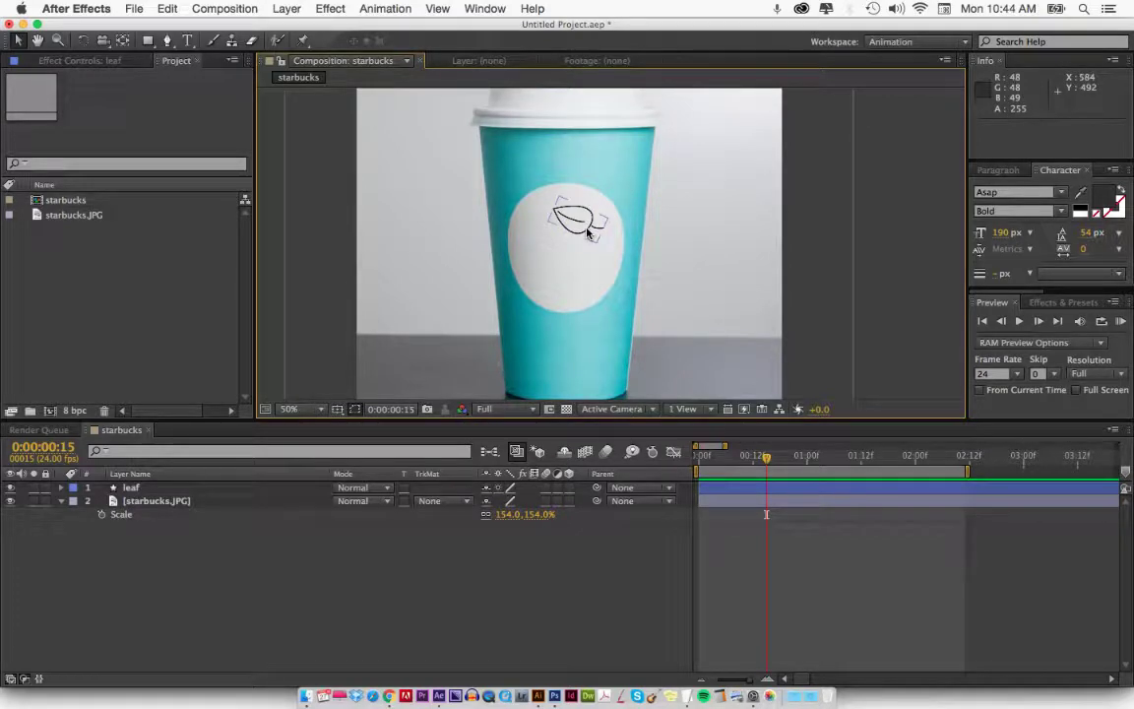
click(589, 233)
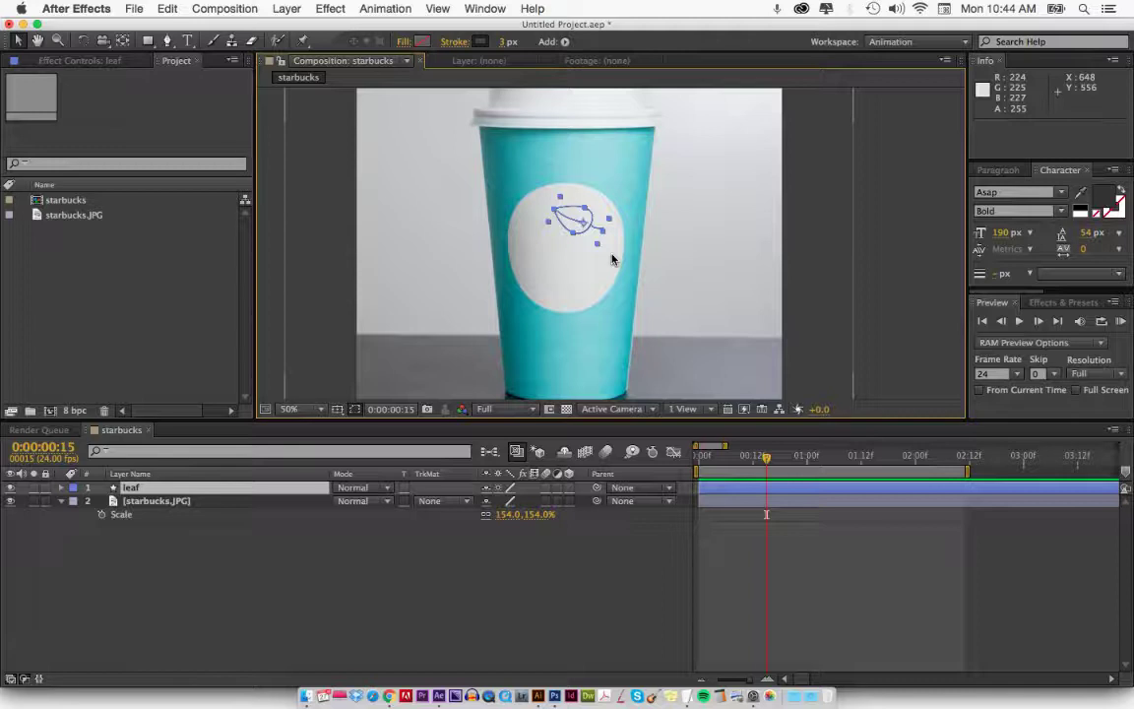
scroll(612, 260, up, 1)
click(782, 235)
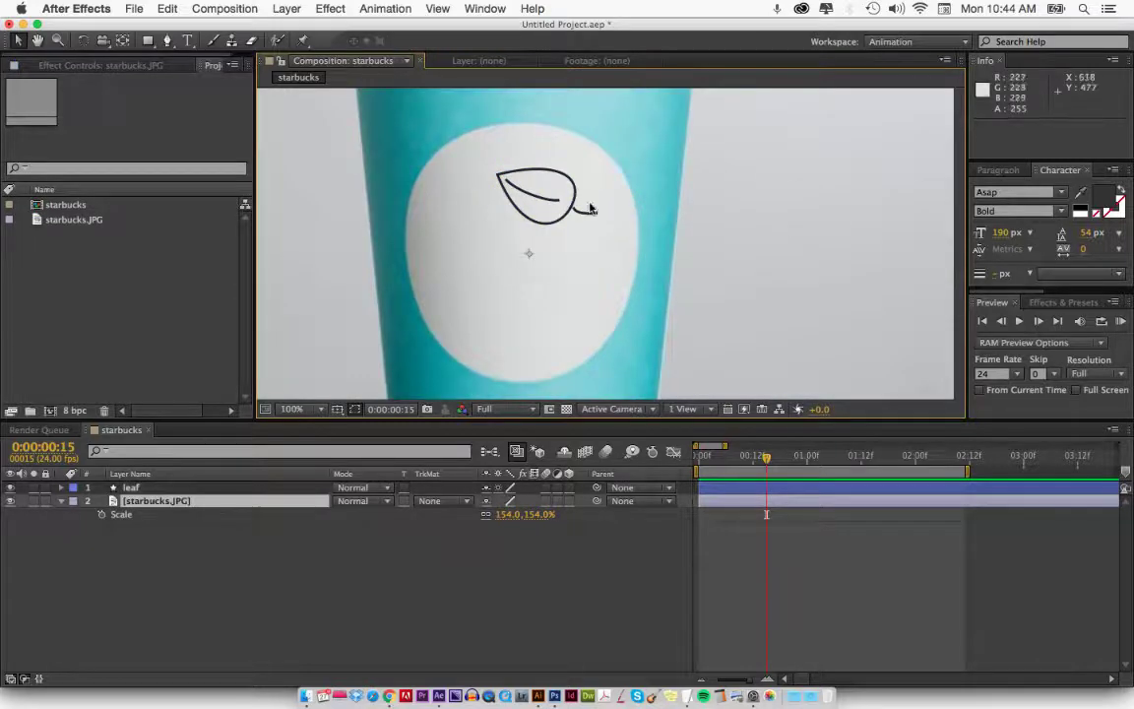
click(551, 214)
scroll(552, 215, down, 1)
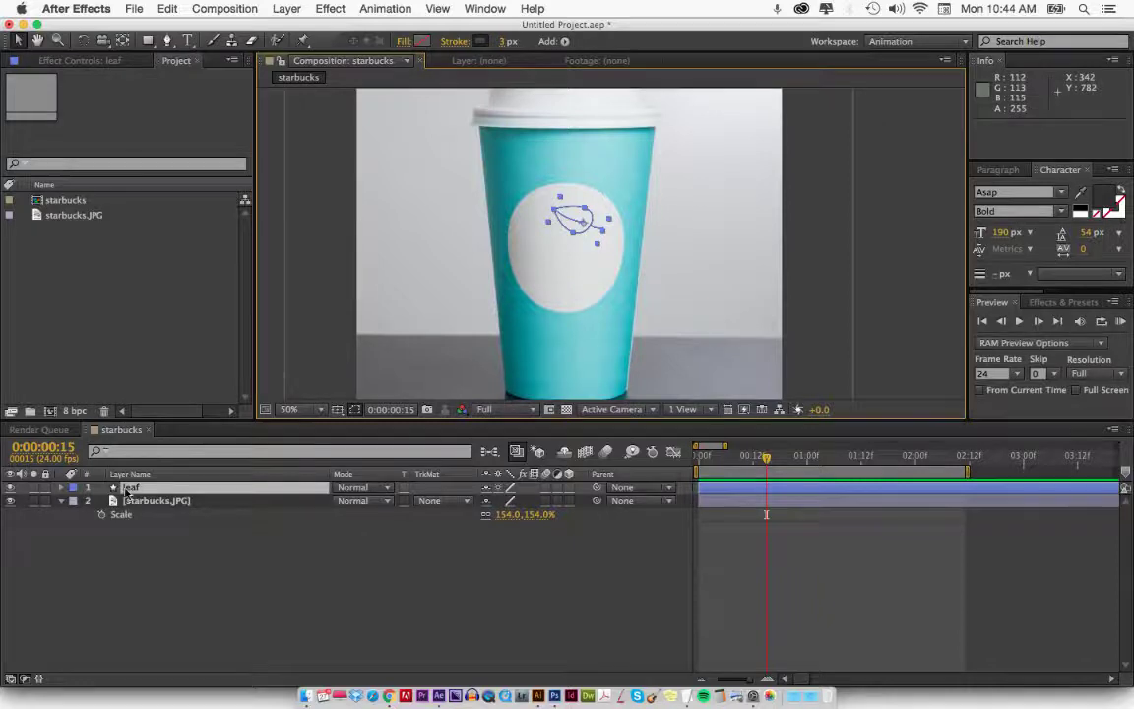
key(comma)
- Change the starbucks composition frame rate from 24 to 30 fps
key(super+k)
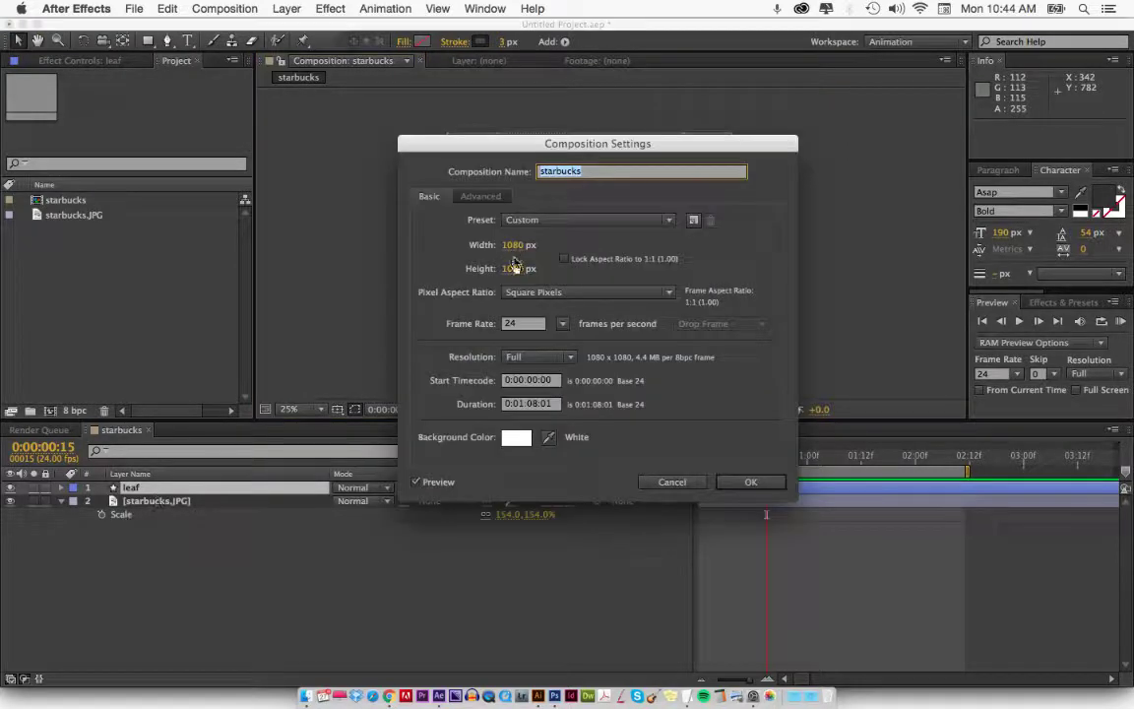
click(559, 324)
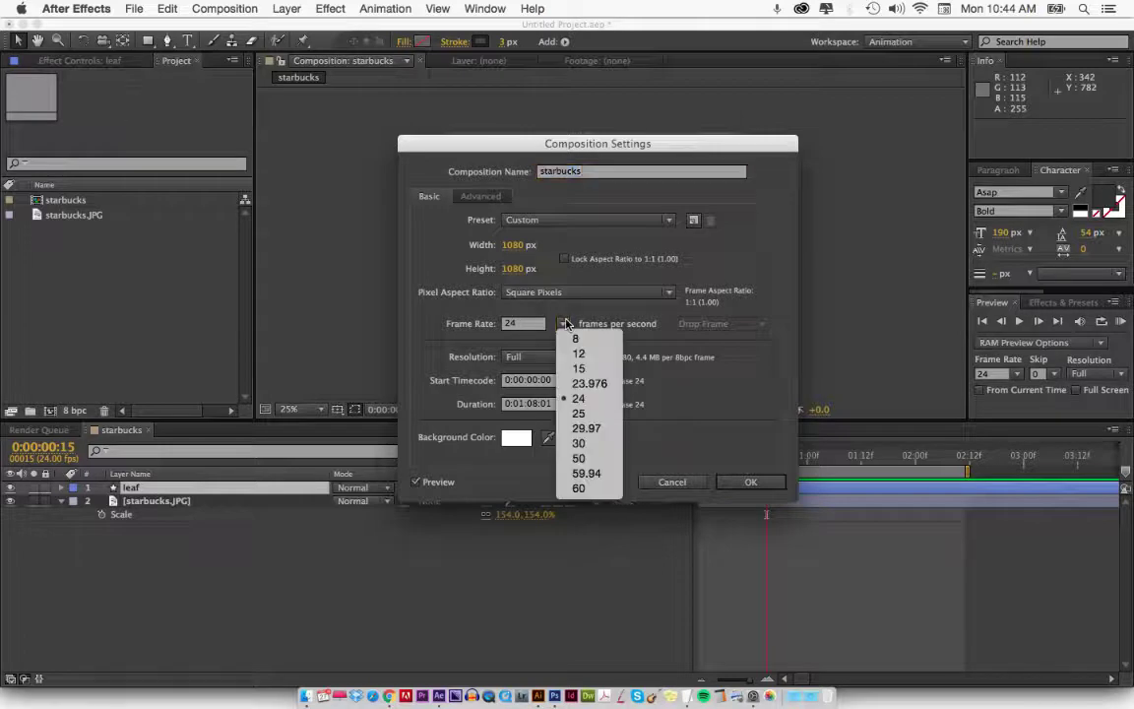
click(588, 445)
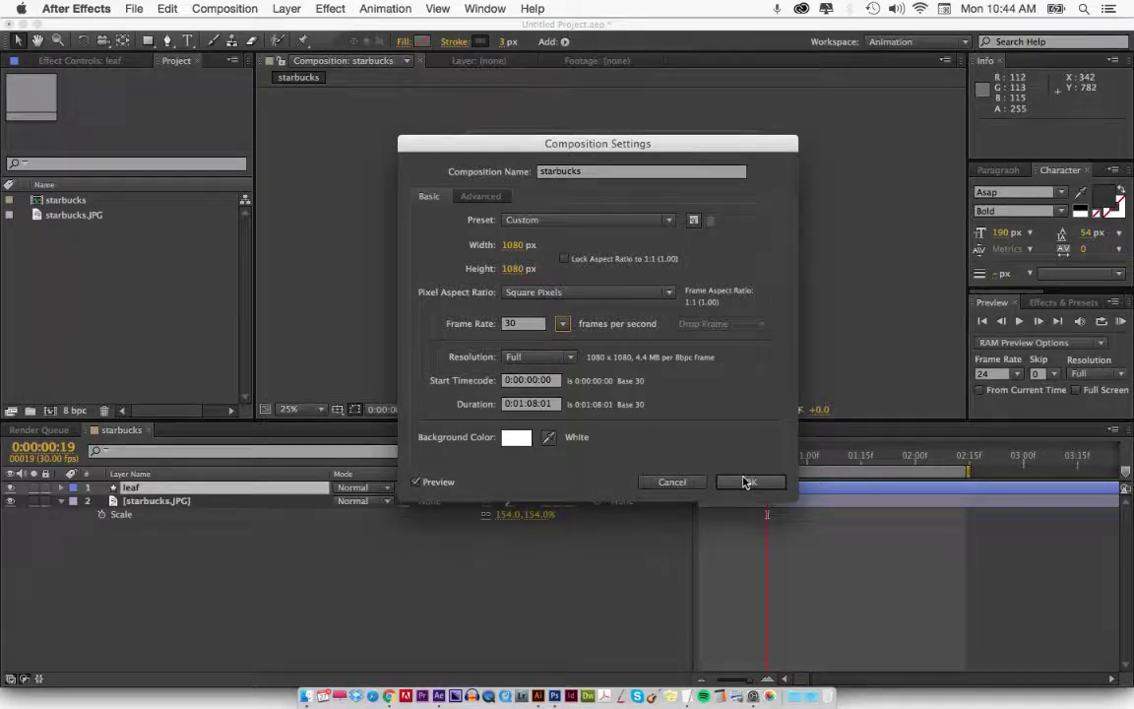
click(748, 481)
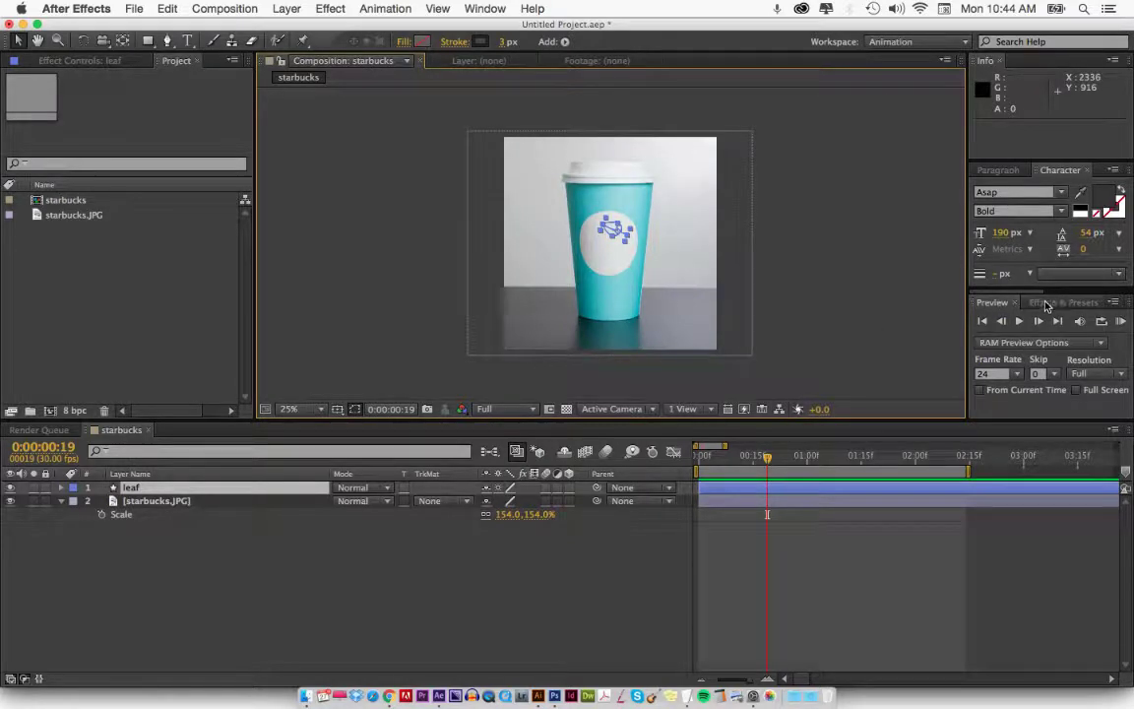
- Set the Preview panel frame rate to 30
click(994, 373)
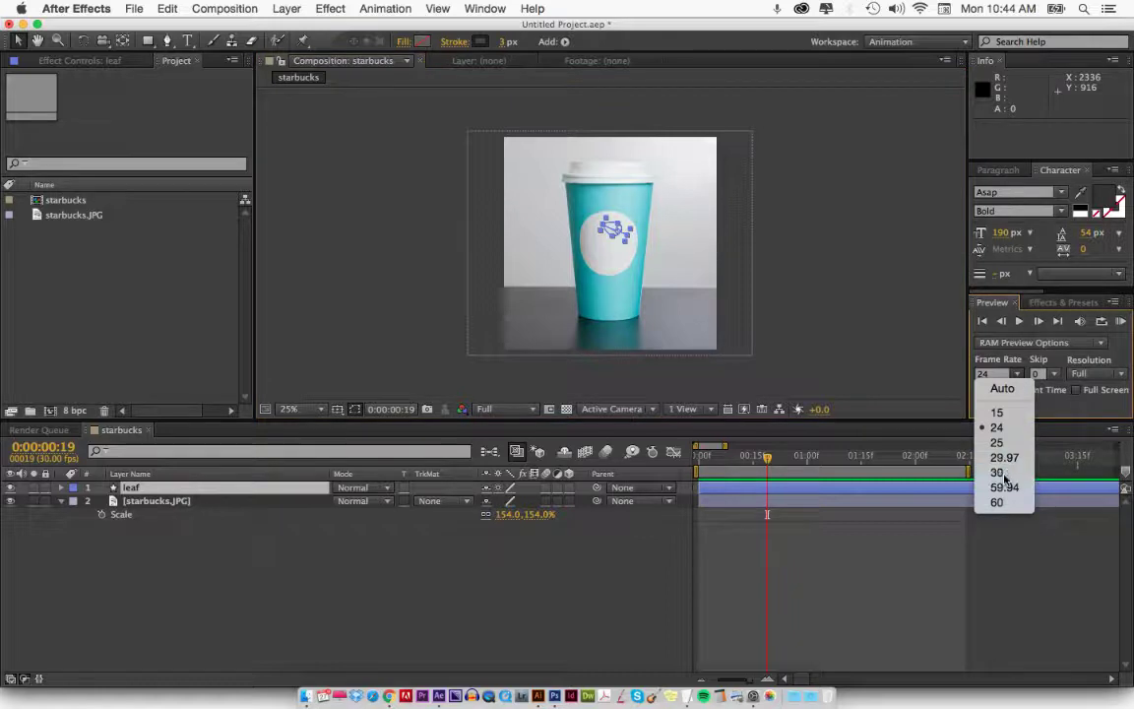
click(996, 426)
click(827, 293)
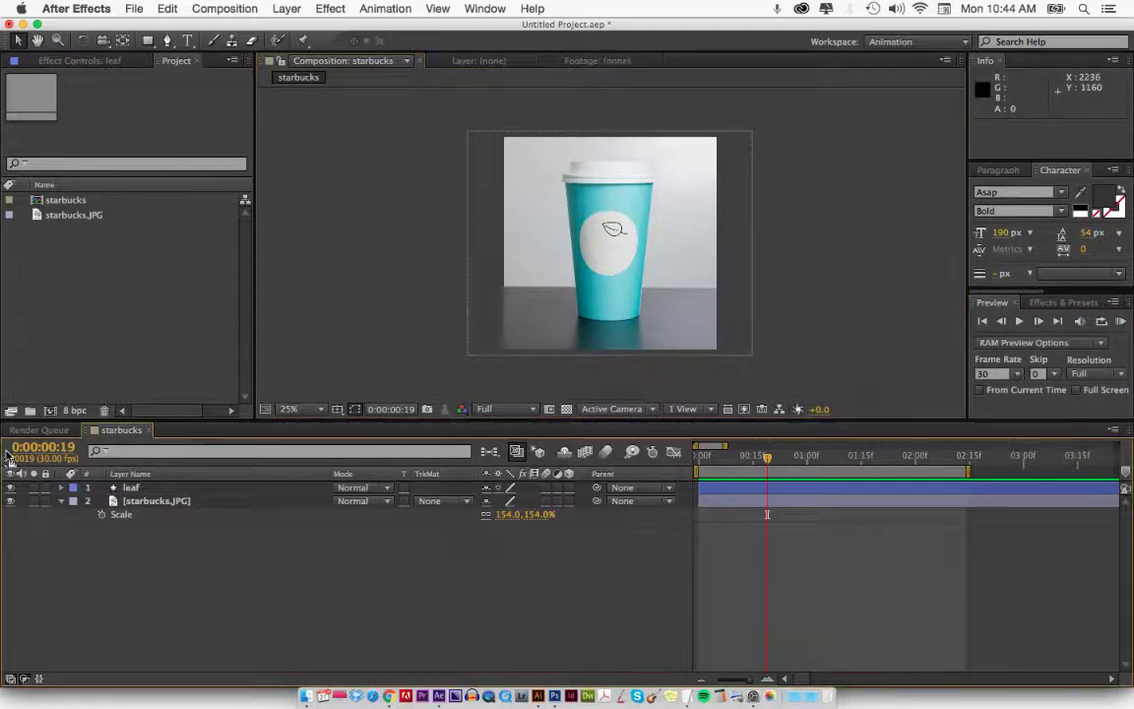
- Try 100% scale on the starbucks.JPG photo, then undo back to 154%
click(161, 501)
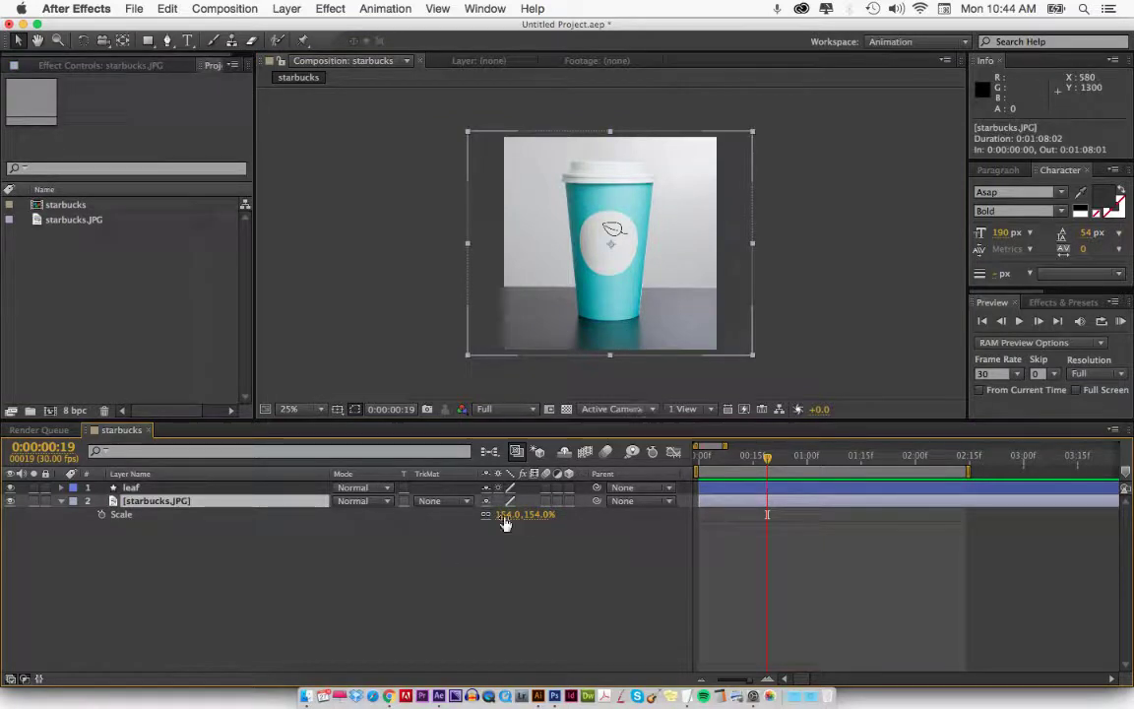
key(period)
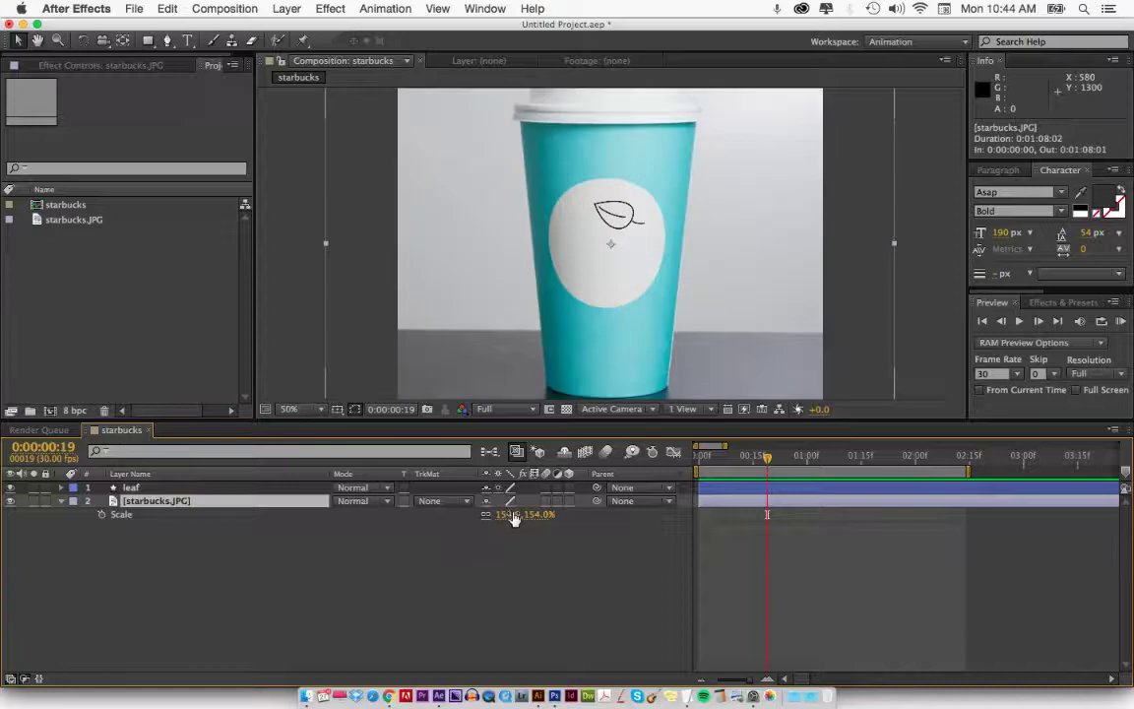
key(comma)
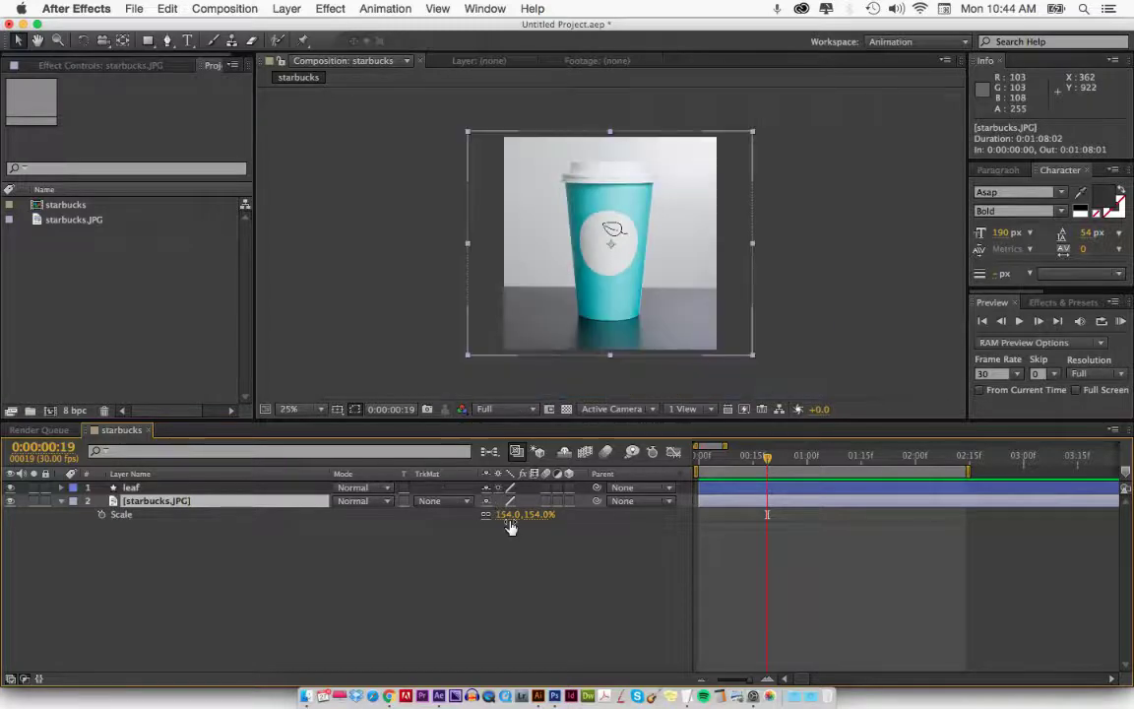
click(511, 521)
text(100)
key(Return)
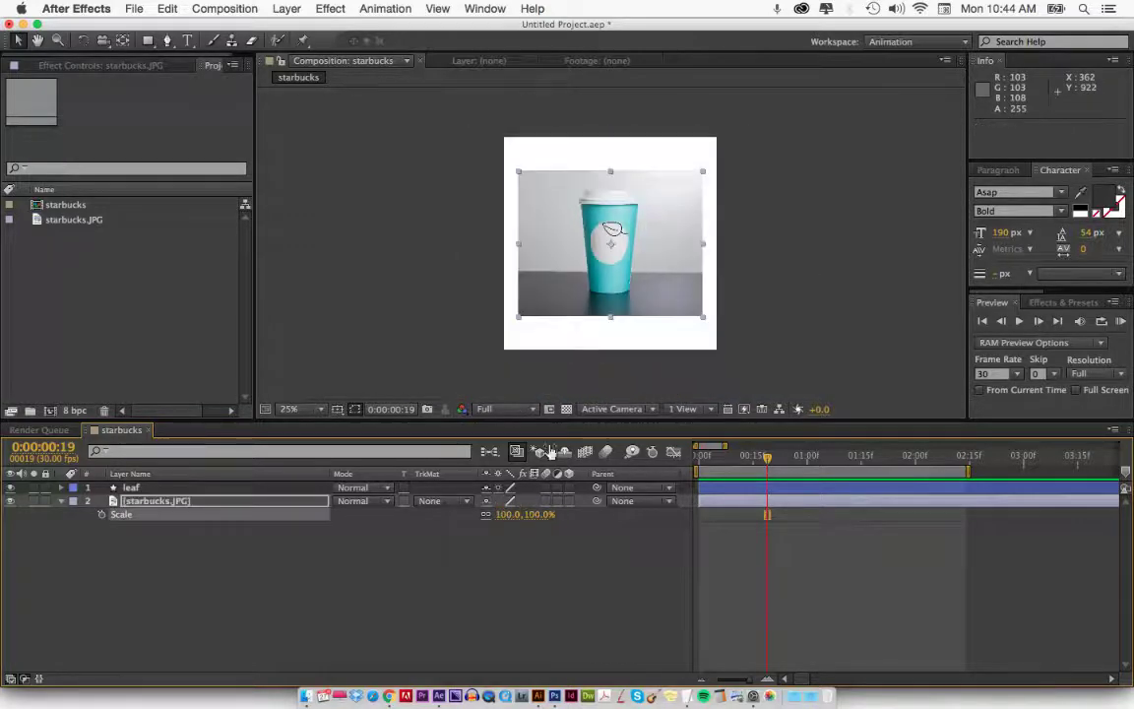
click(829, 240)
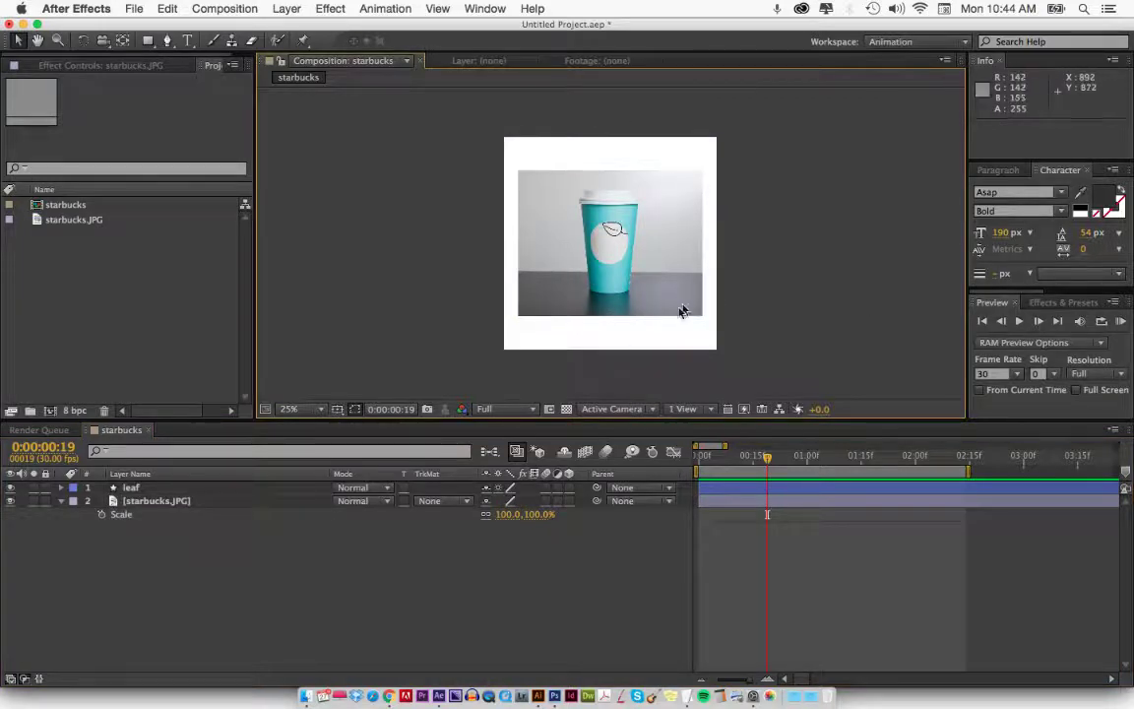
key(super+z)
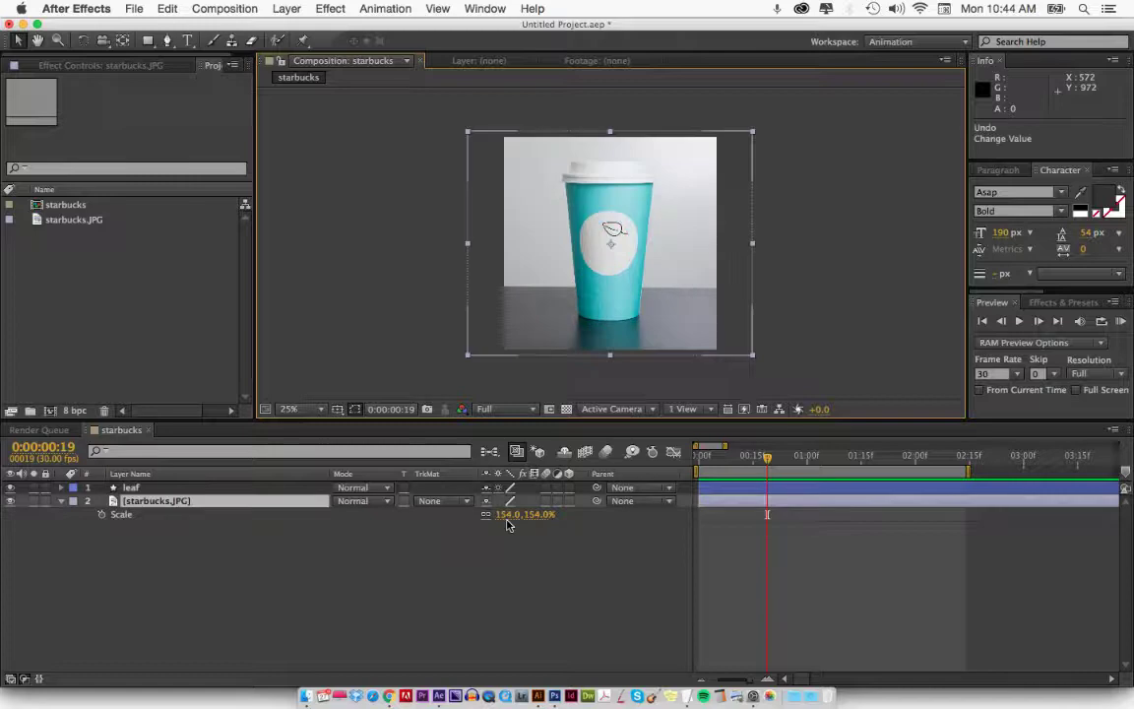
click(823, 254)
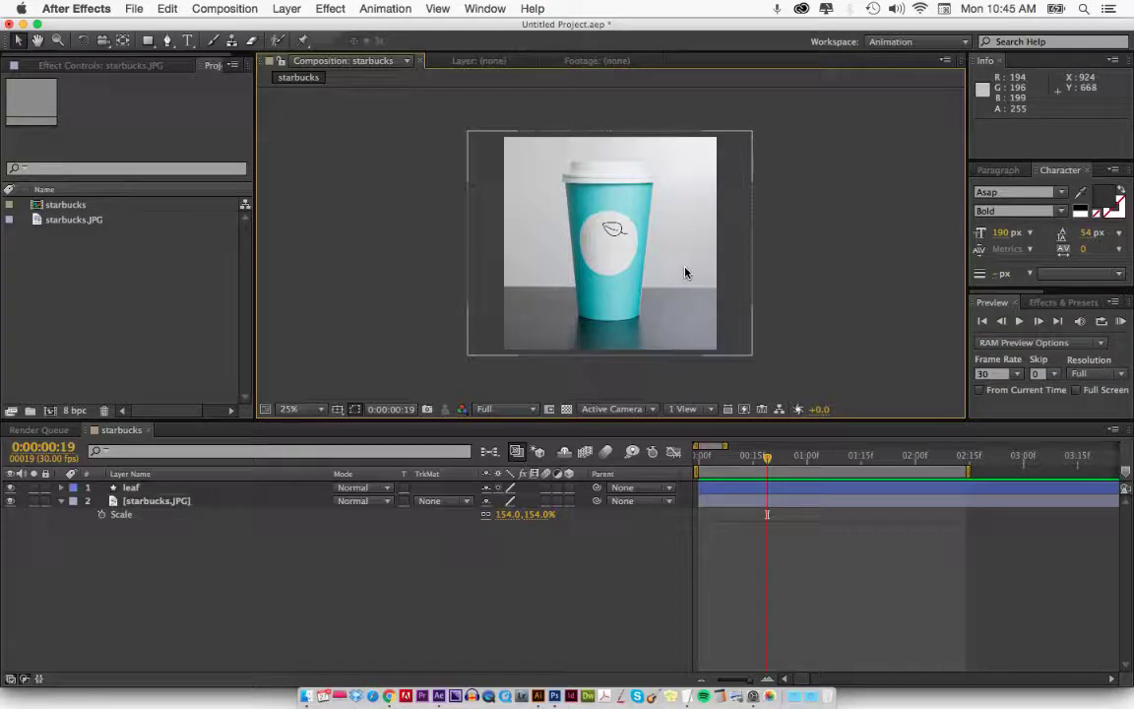
- Lock the starbucks.JPG photo layer in the timeline
scroll(686, 273, up, 6)
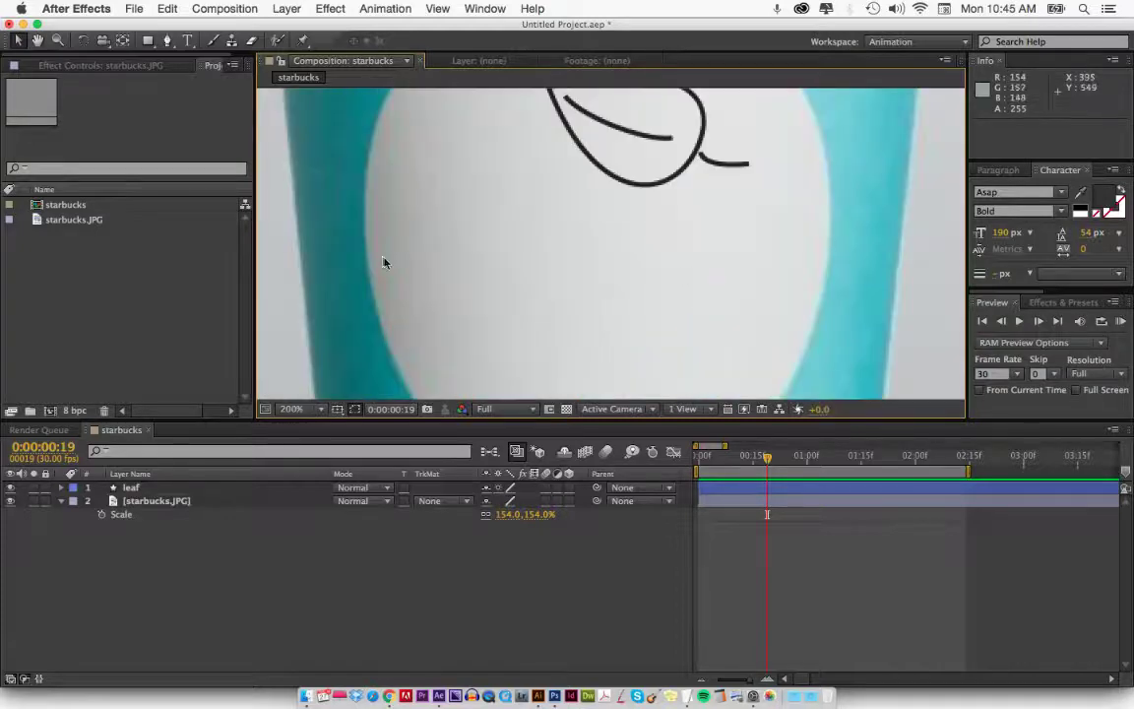
key(comma)
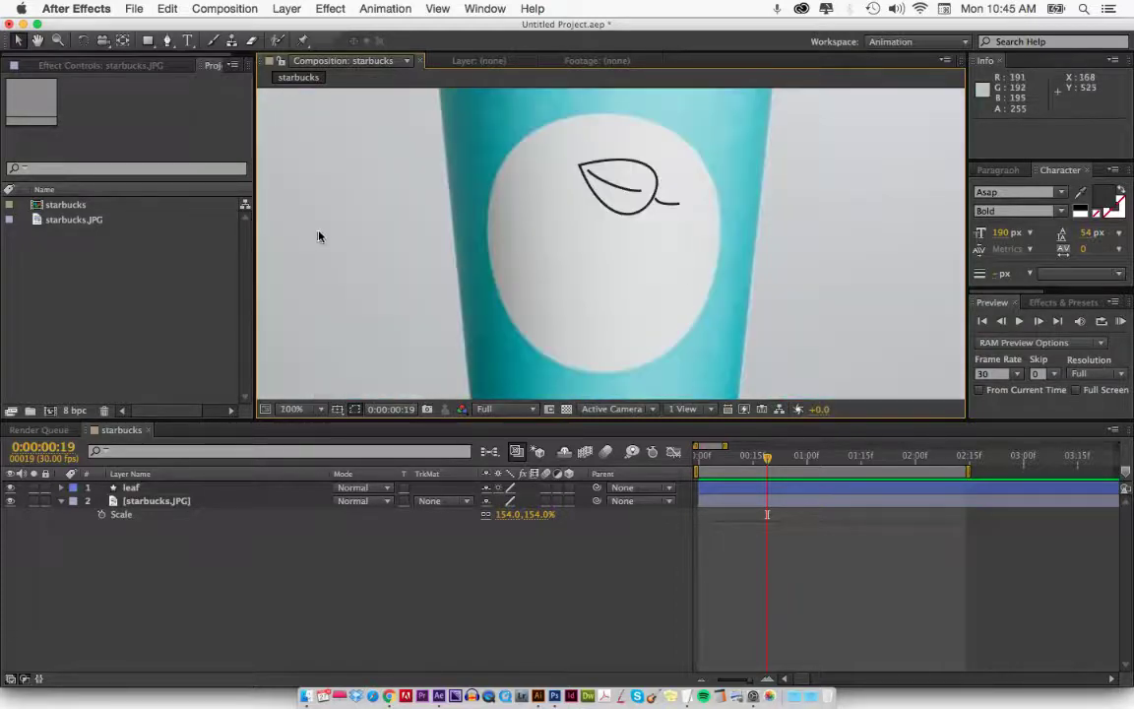
click(579, 167)
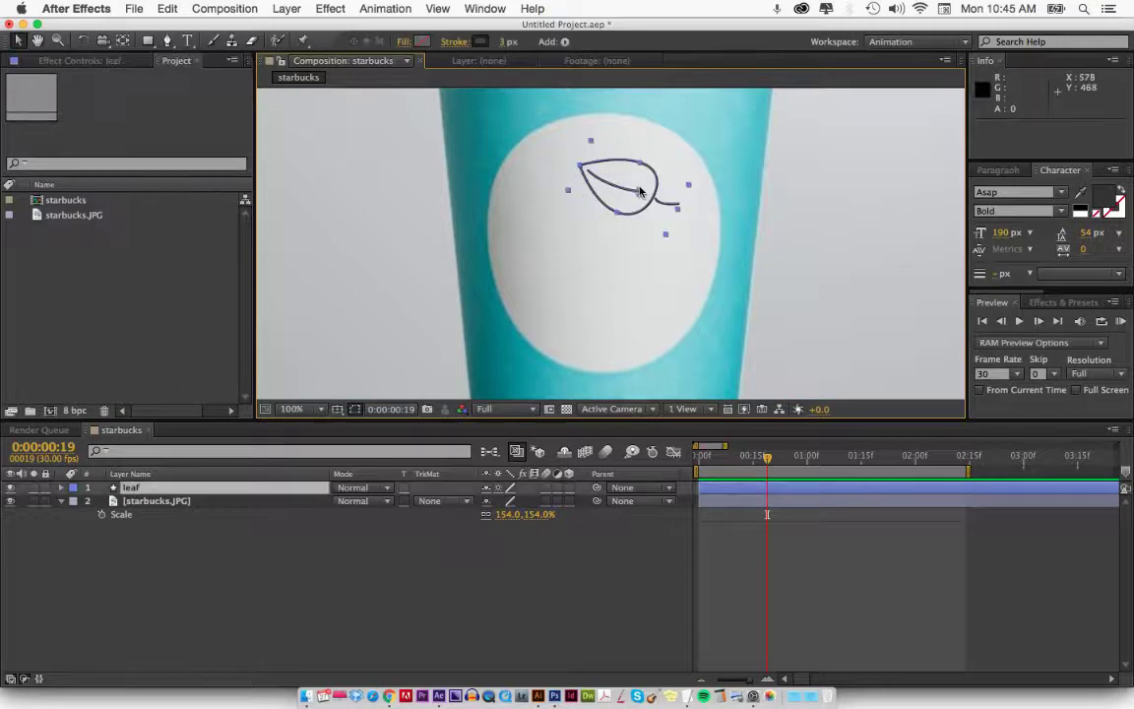
click(567, 320)
key(comma)
key(comma)
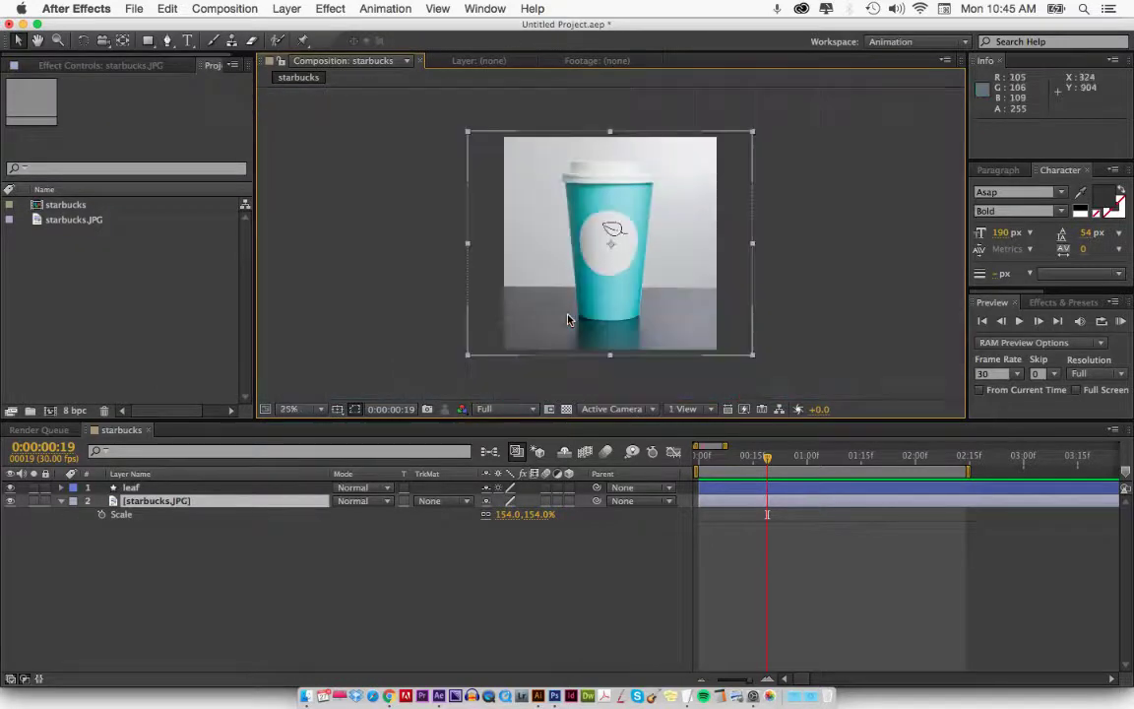
click(872, 282)
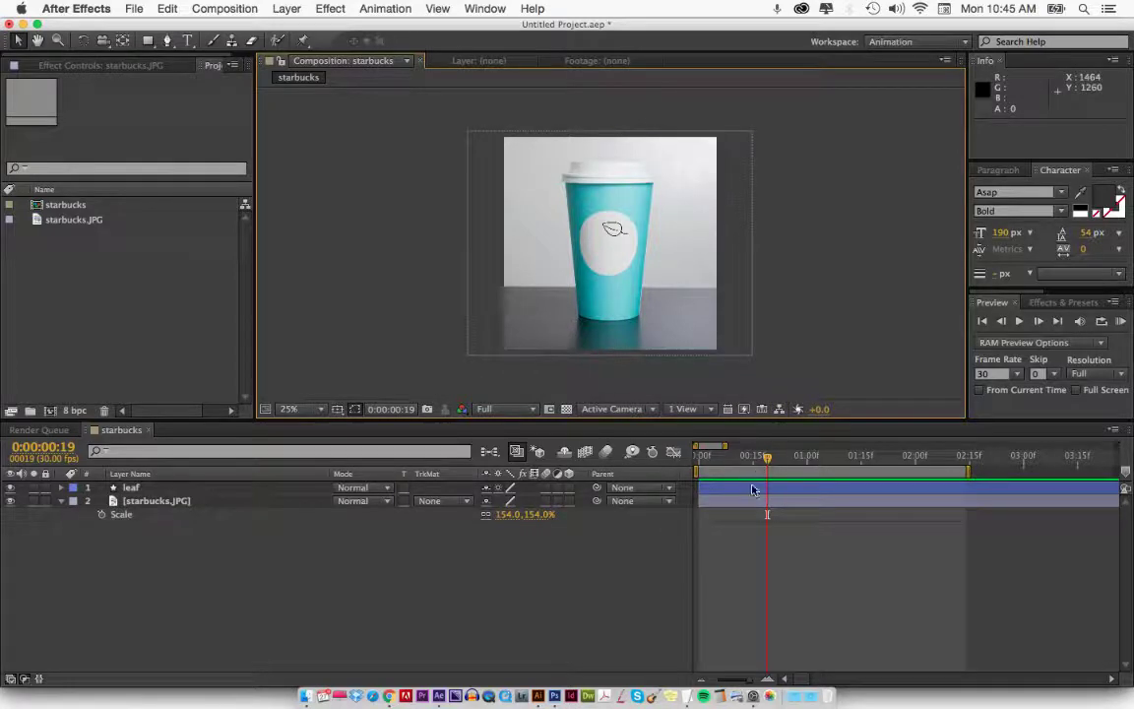
click(28, 519)
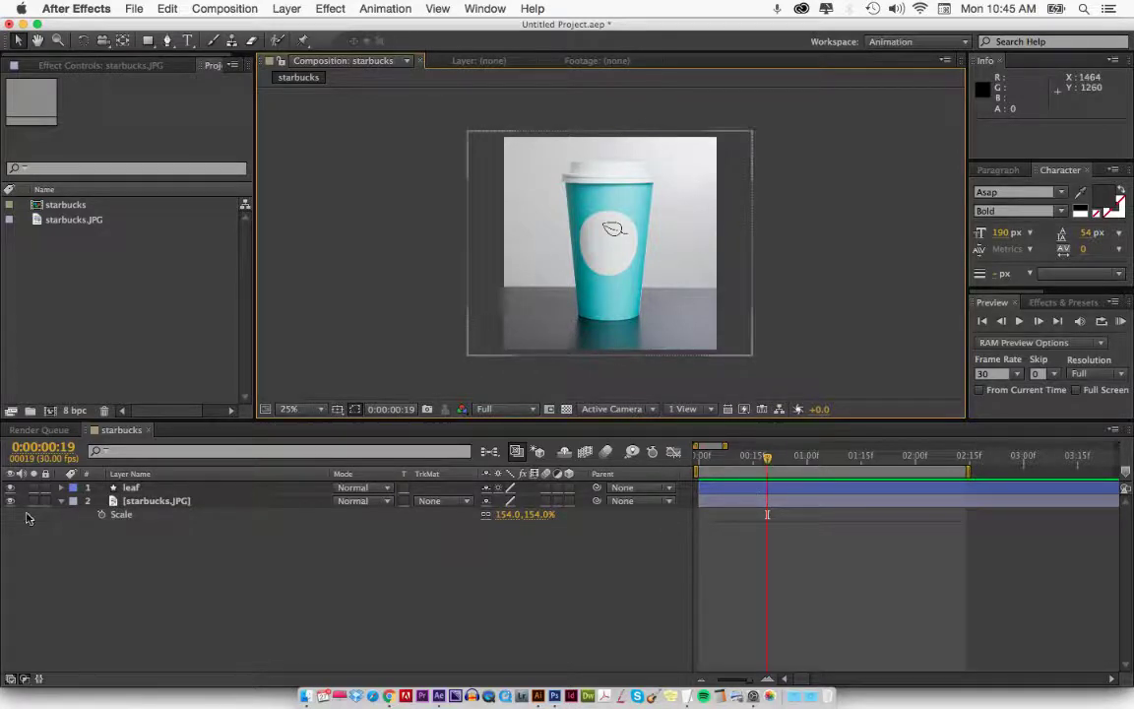
click(45, 502)
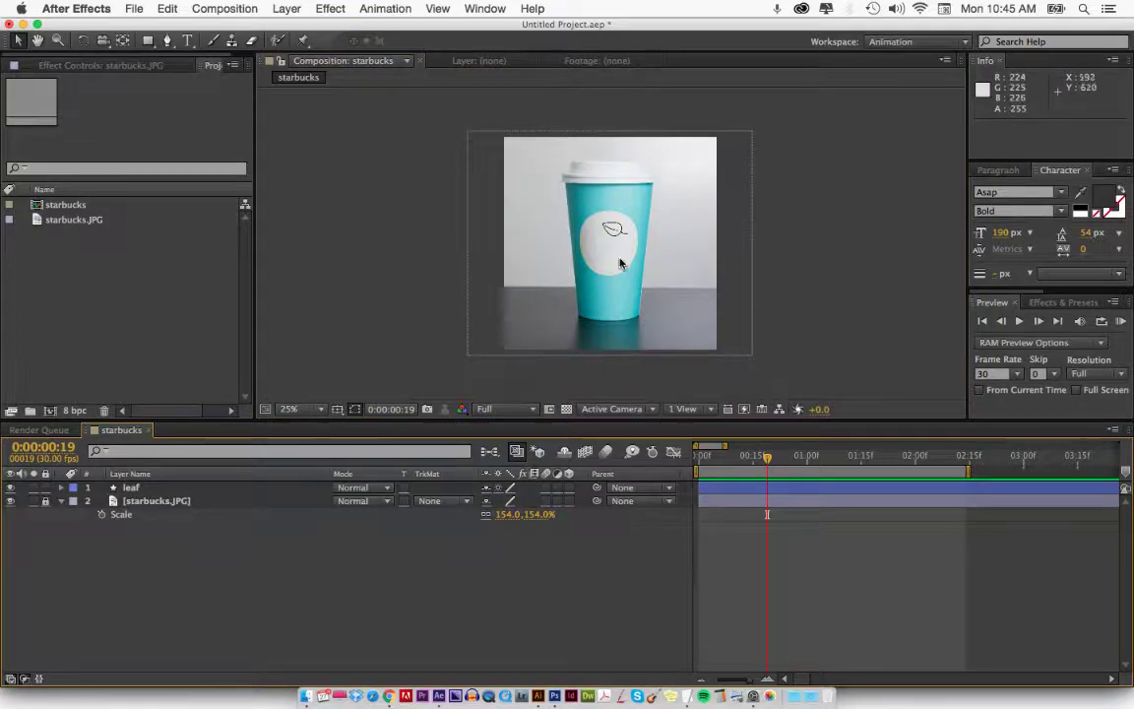
- Select the drawn leaf, then pause the Instagram reference video in the browser
scroll(620, 264, up, 1)
click(623, 226)
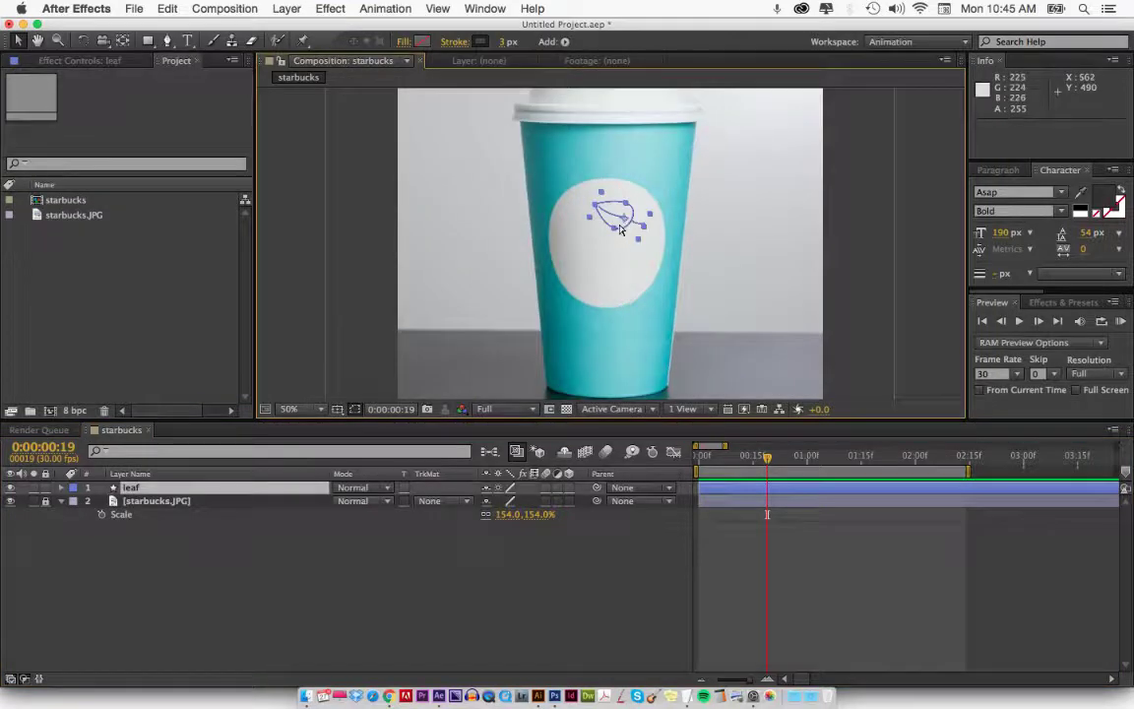
key(super+Tab)
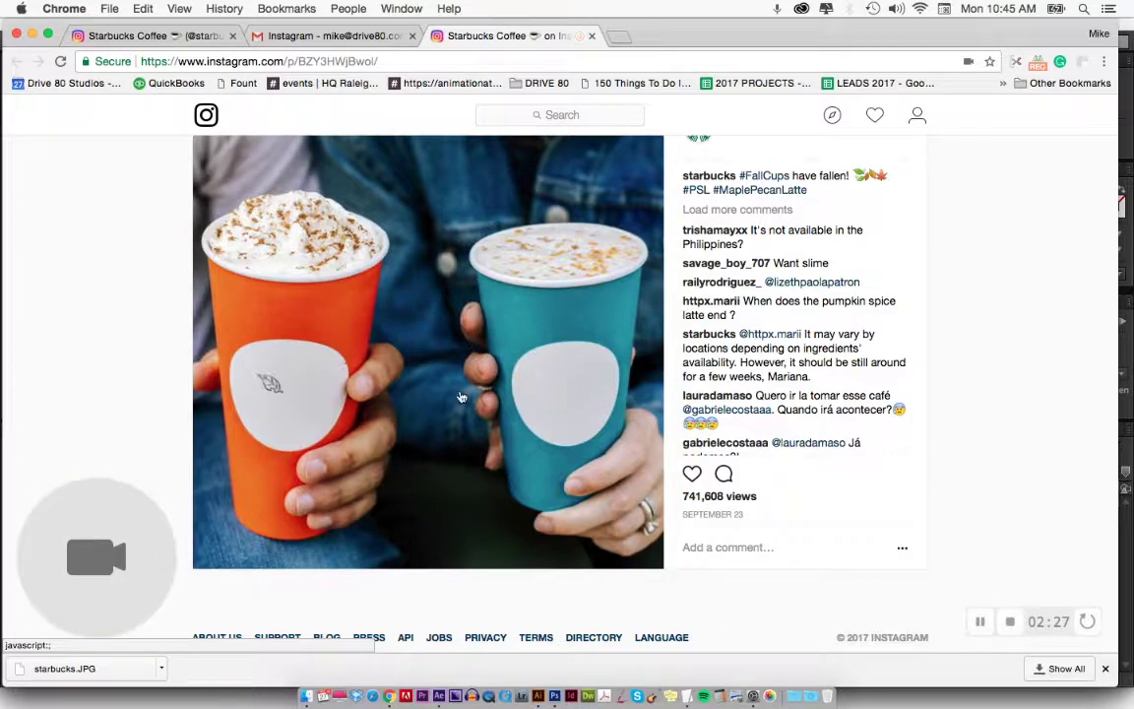
click(420, 322)
- Move the leaf to the top of the cup and add a Position keyframe at 0
key(super+Tab)
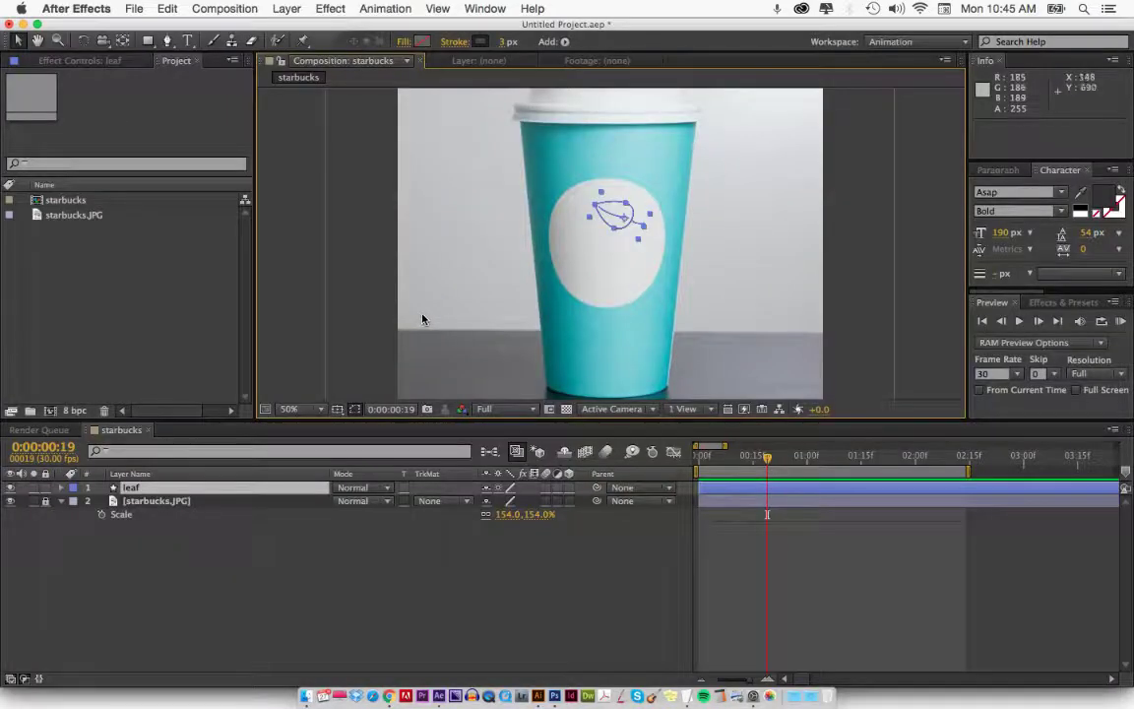
drag(607, 212, 569, 143)
key(Return)
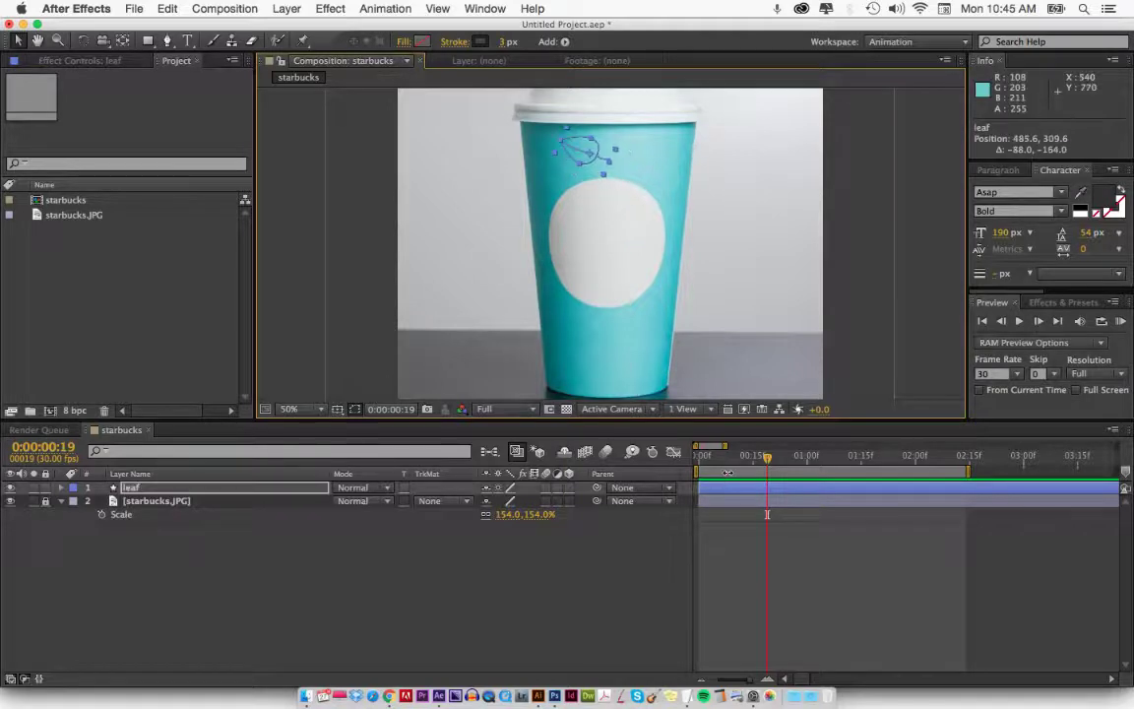
key(Home)
key(equal)
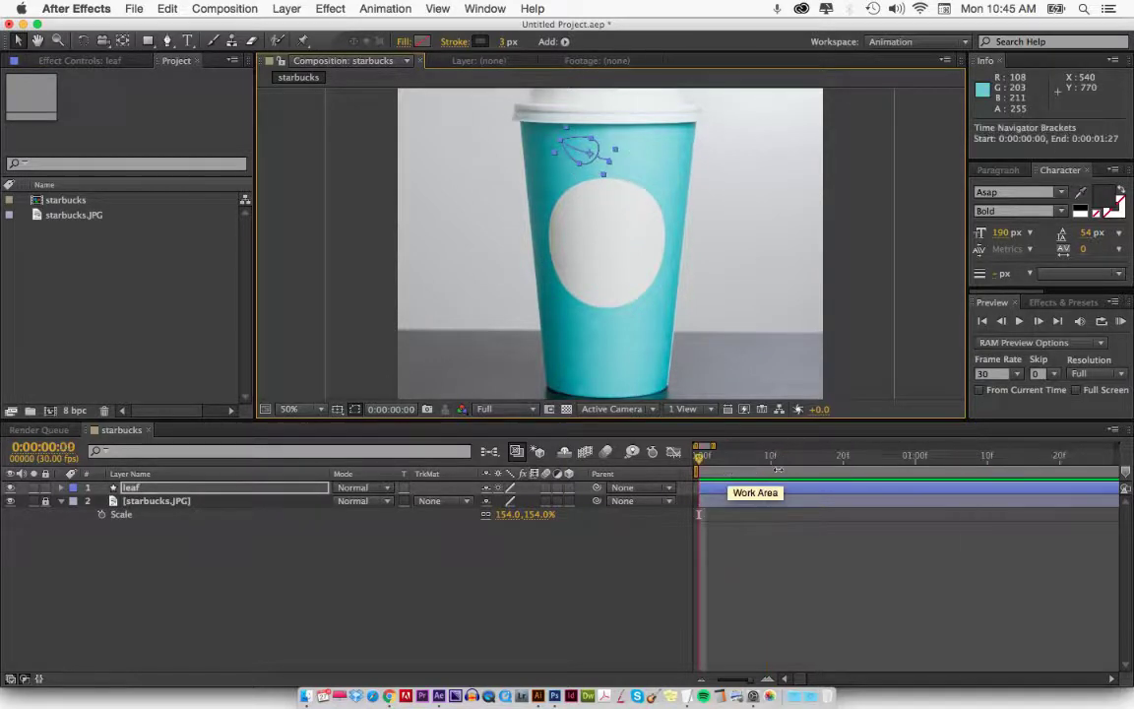
key(minus)
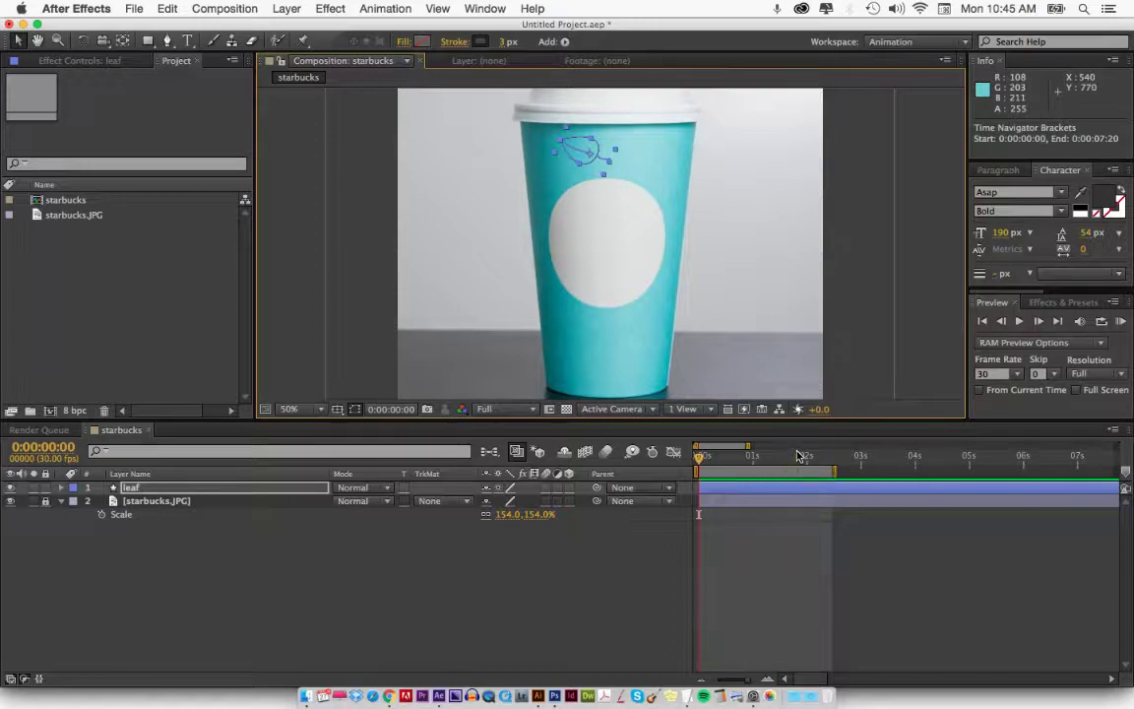
key(alt+shift+p)
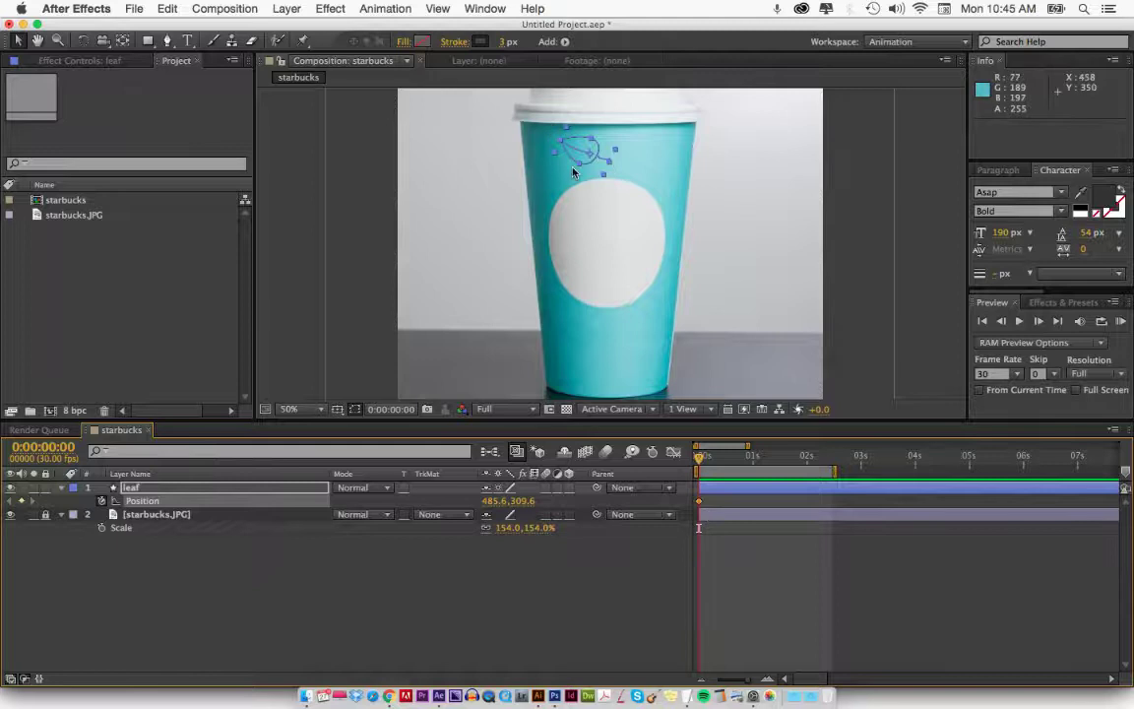
- At 0:00:01:29 drag the leaf down past the circle, curve its path, and RAM preview
drag(698, 457, 793, 461)
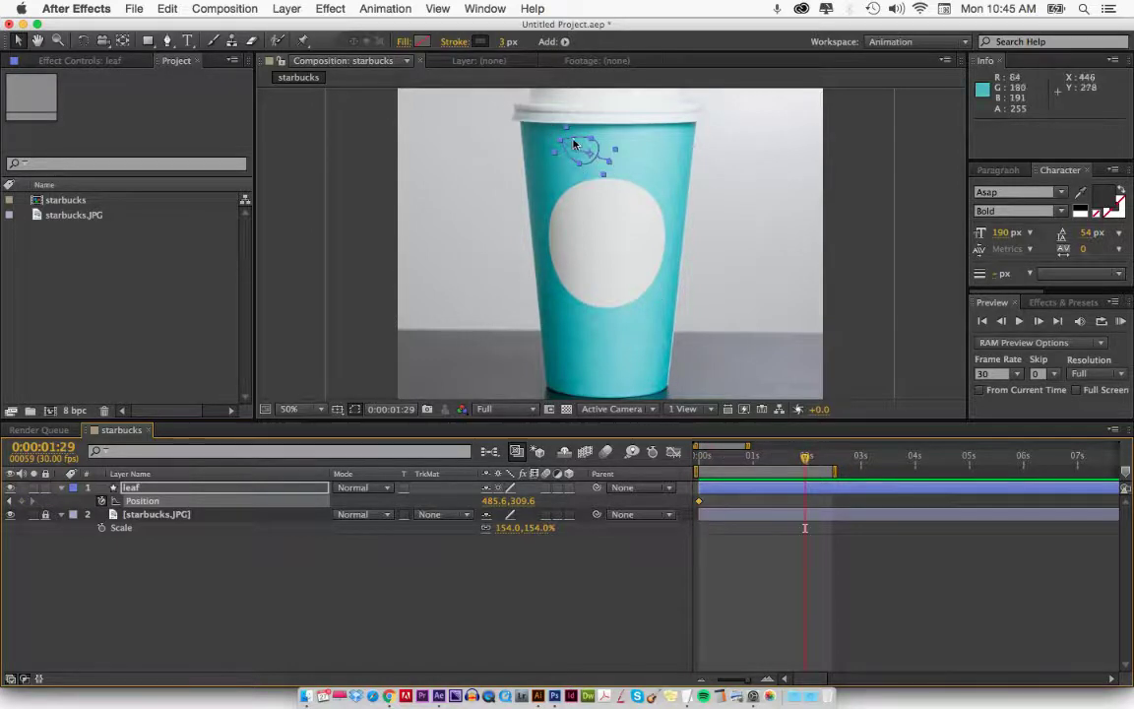
drag(571, 108, 598, 335)
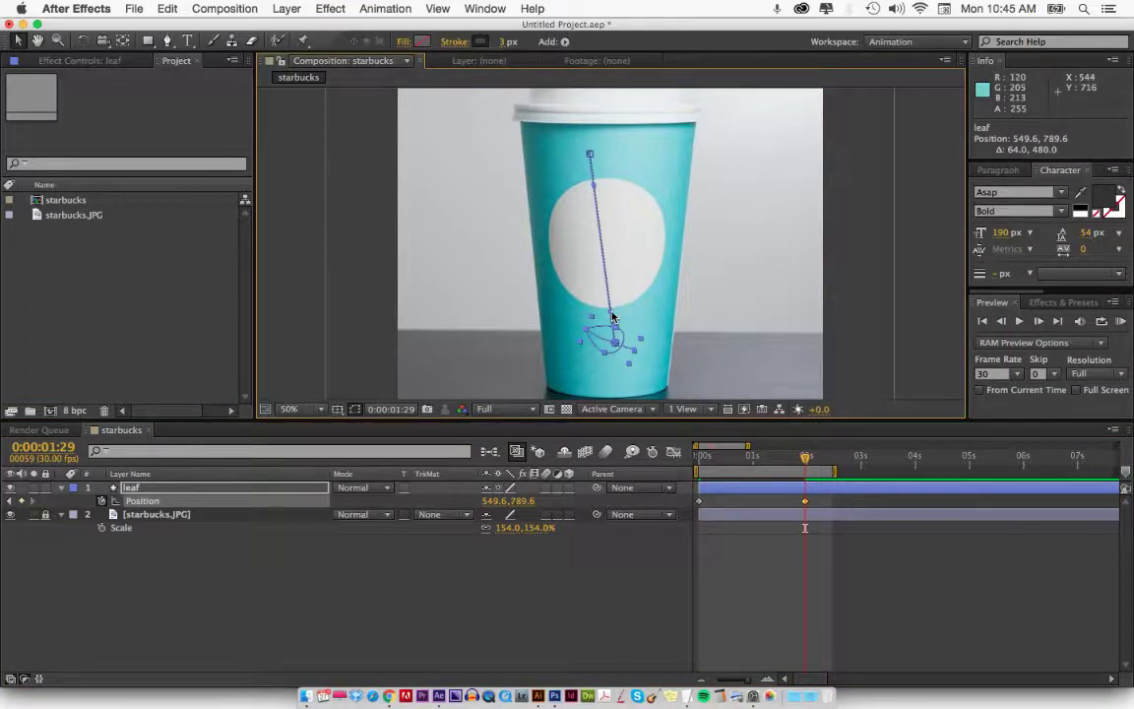
drag(611, 315, 638, 285)
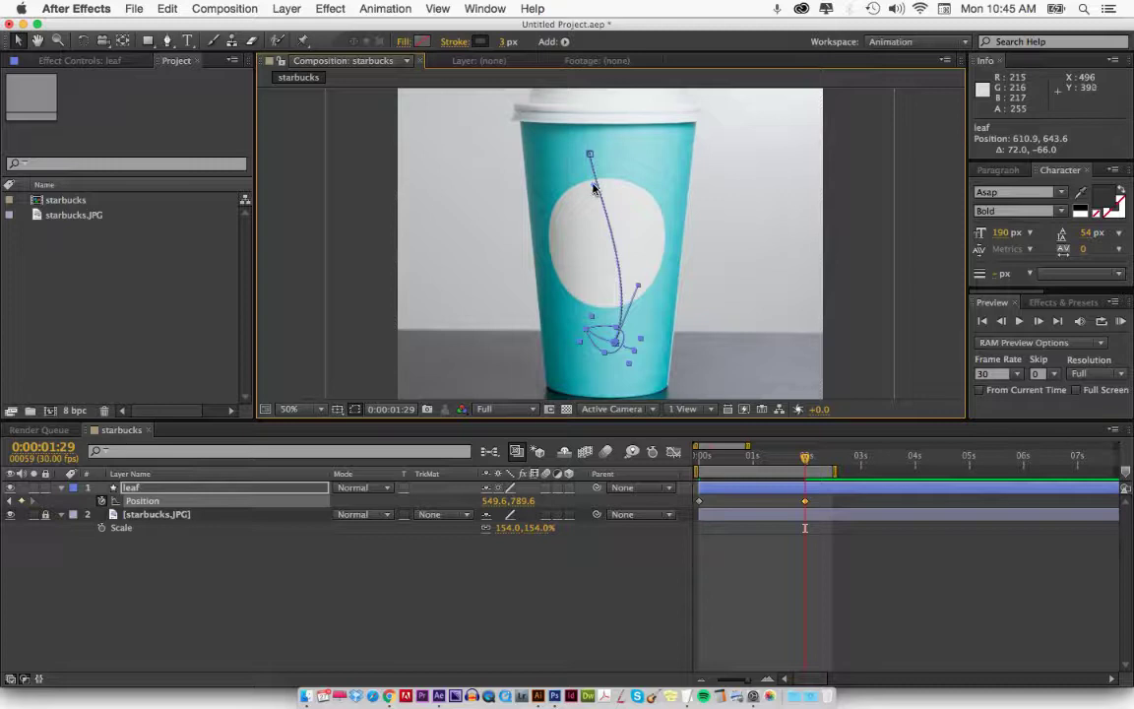
drag(593, 188, 558, 227)
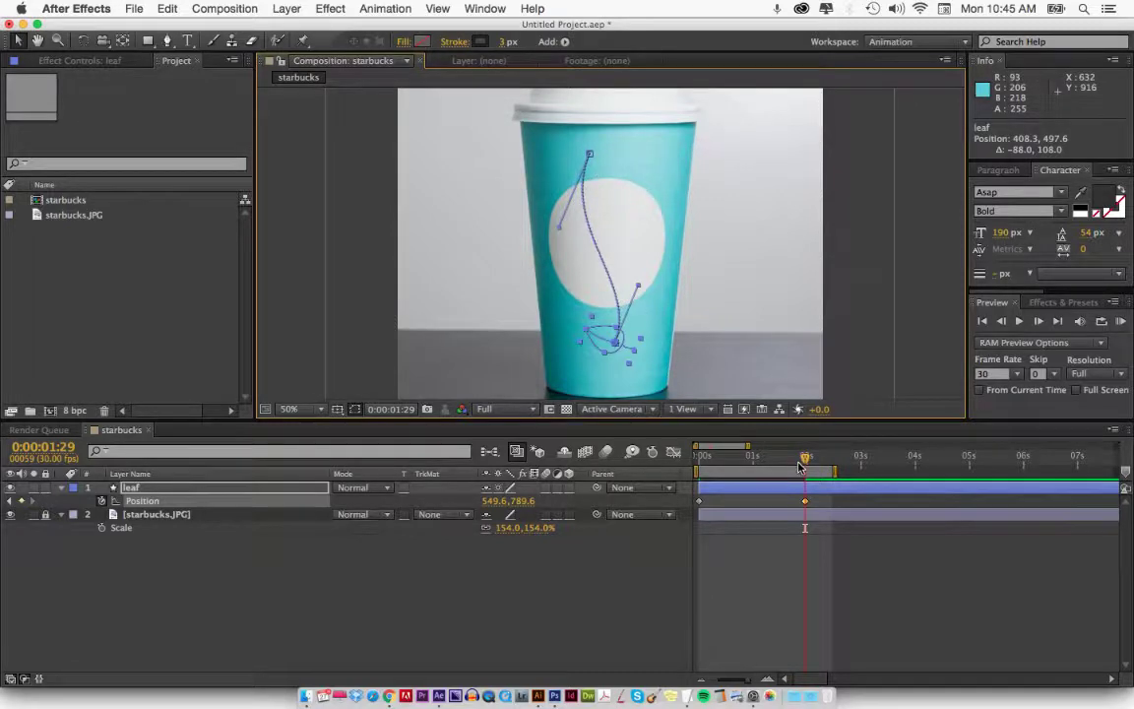
key(KP_0)
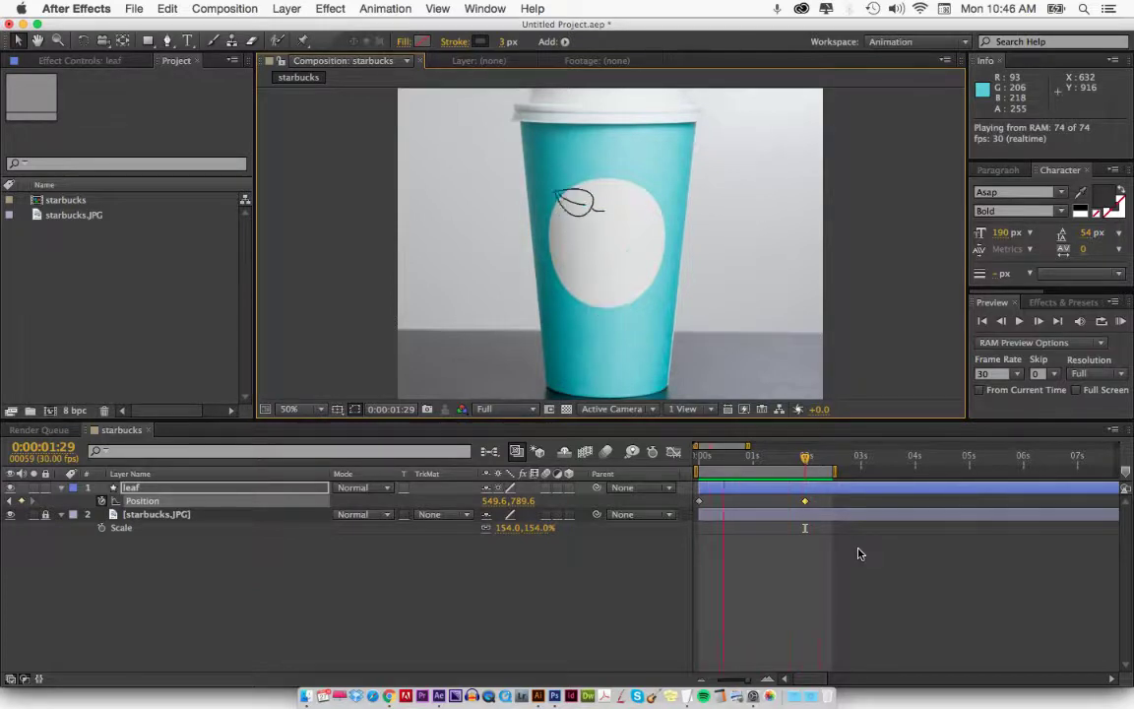
- Refine the leaf path's Bezier handles into a smoother S-curve, mid Position 550.8, 603.6
click(840, 474)
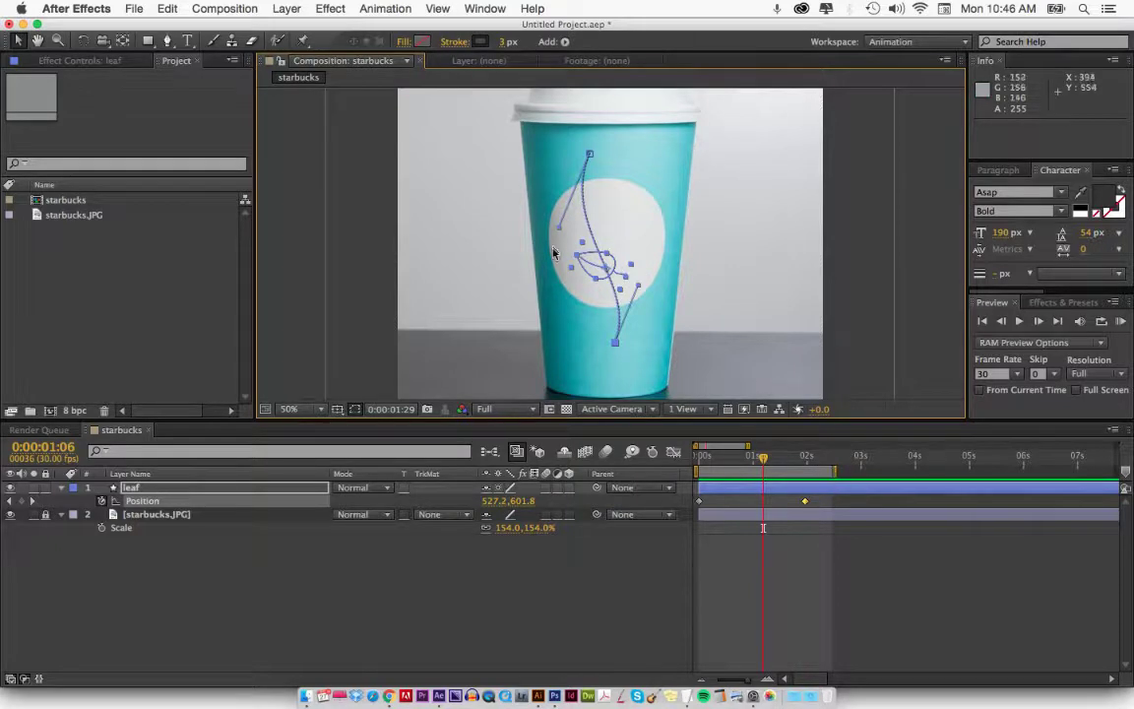
drag(560, 229, 555, 235)
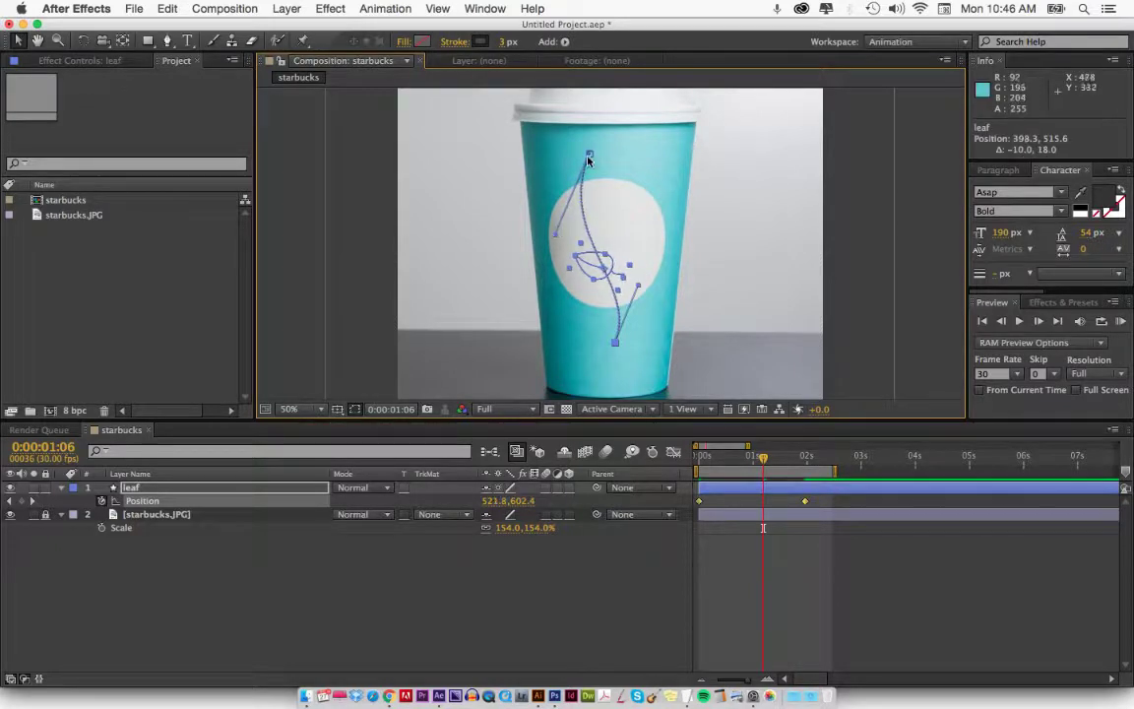
drag(590, 160, 601, 157)
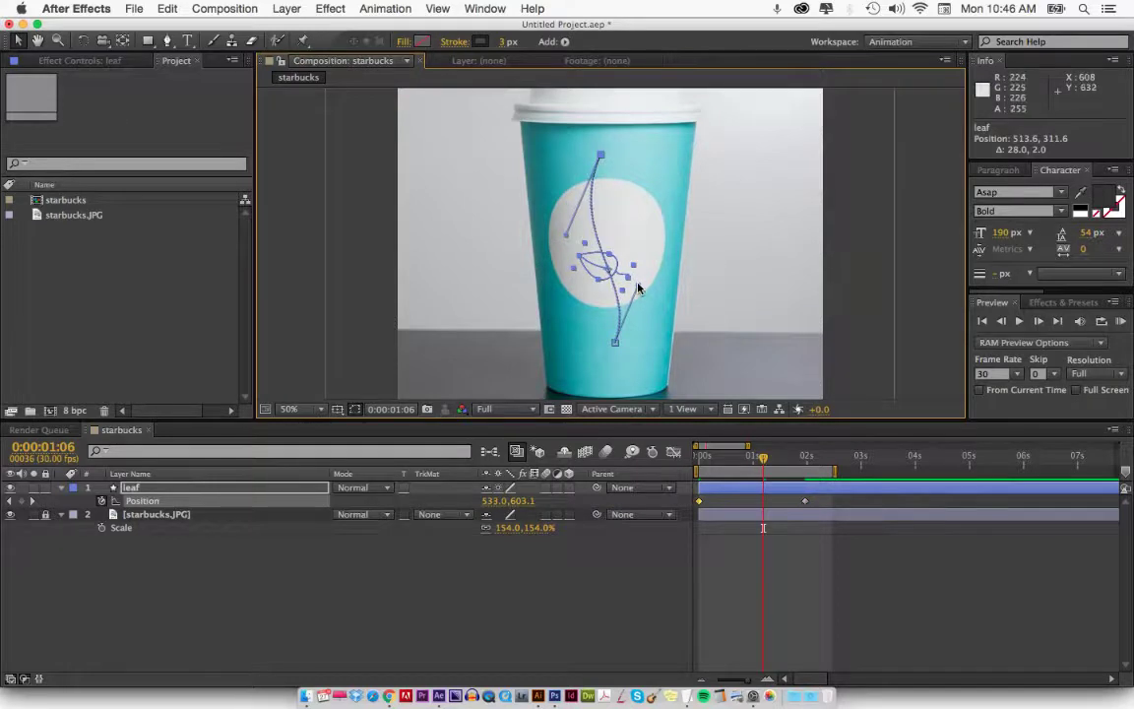
drag(640, 291, 652, 286)
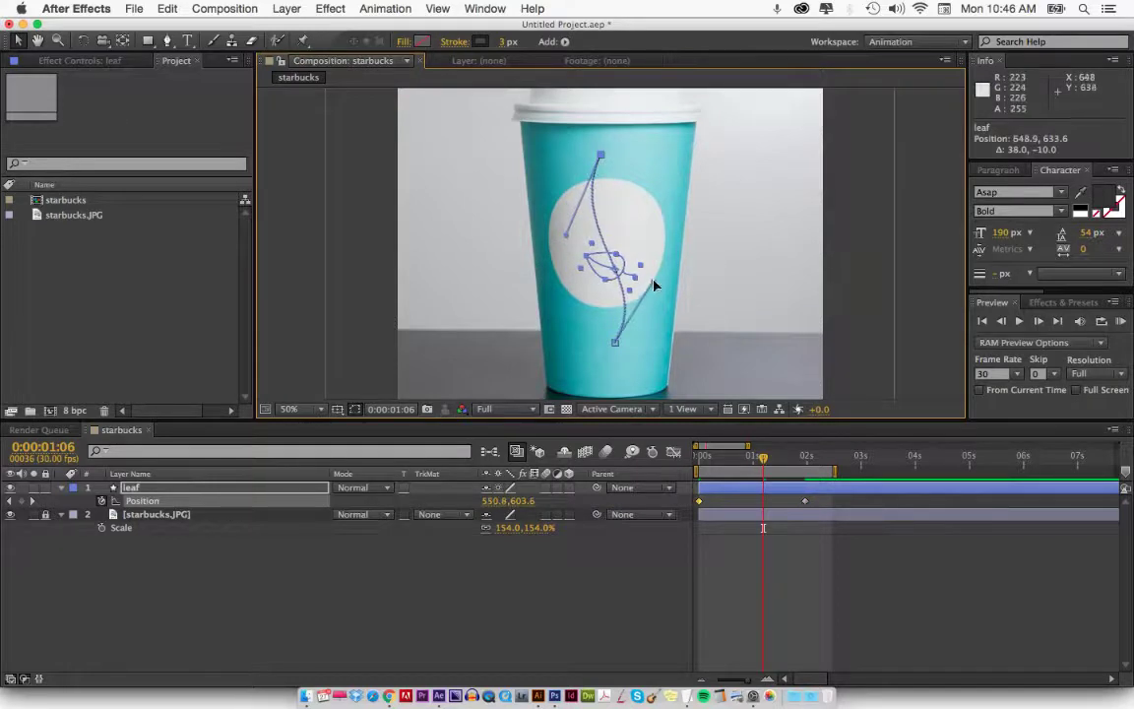
click(844, 314)
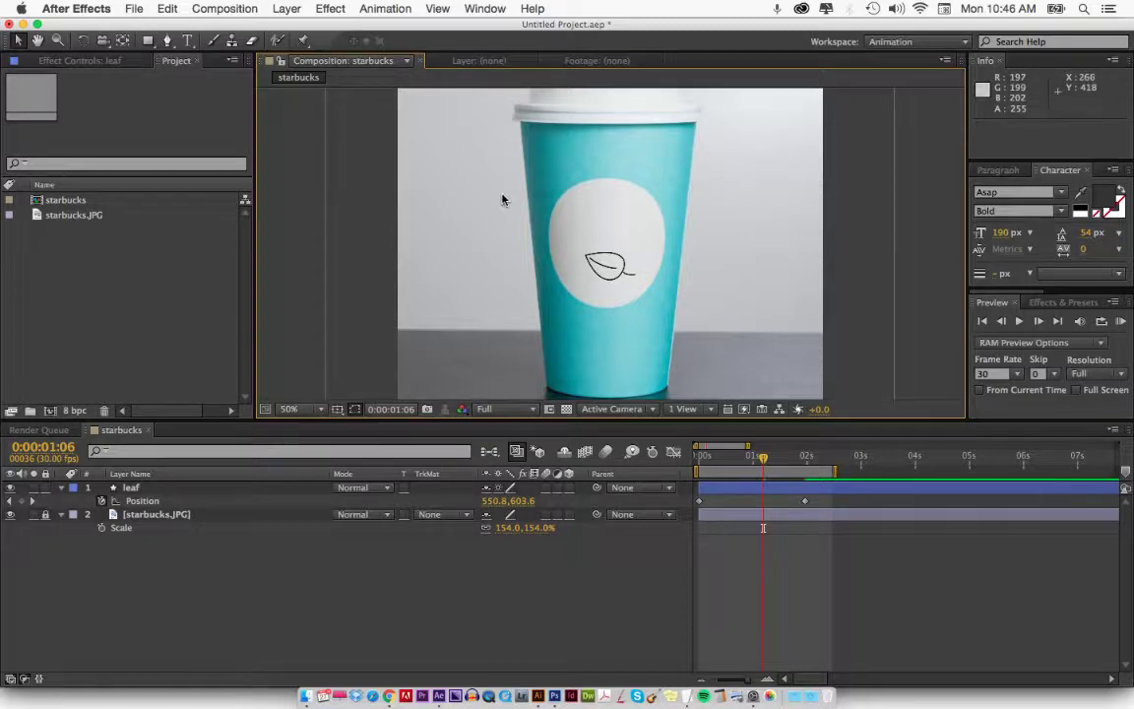
- Set the Pen tool to 0 px stroke with a green fill
key(g)
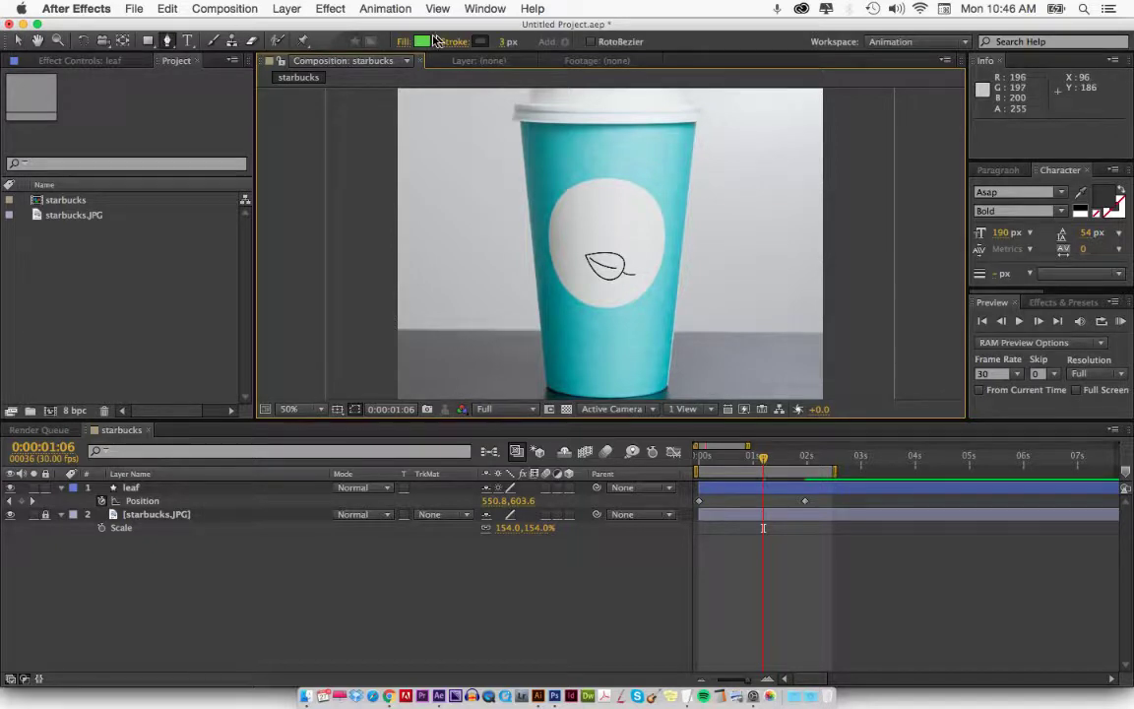
drag(518, 43, 484, 43)
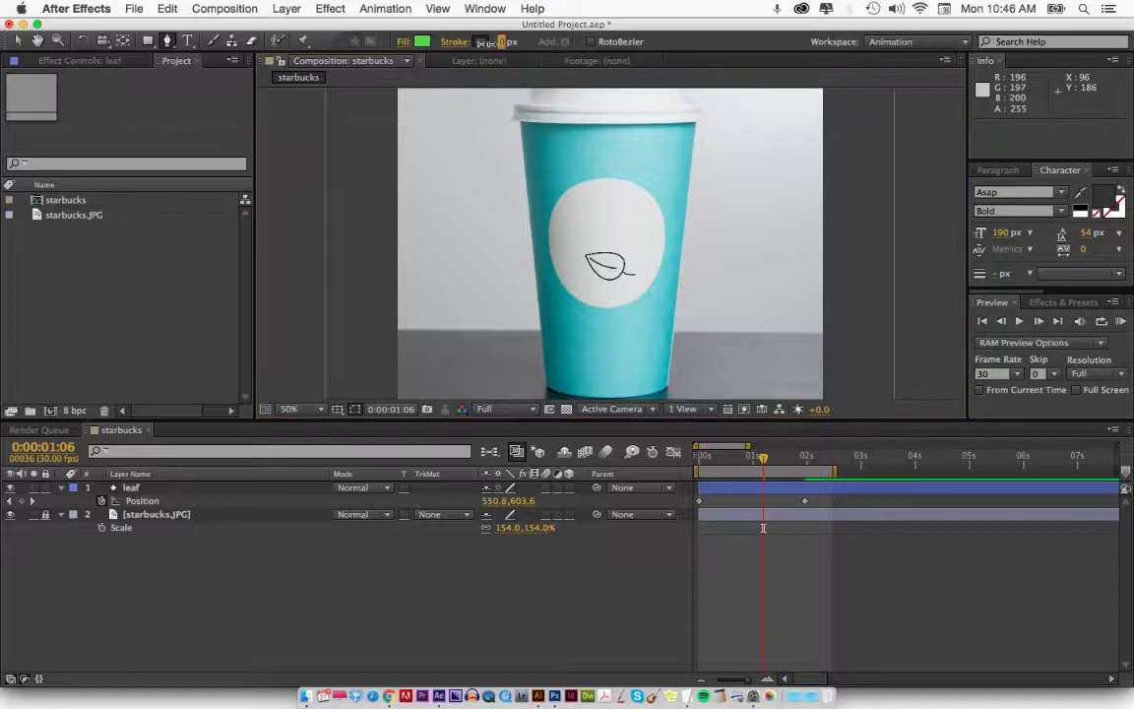
click(421, 41)
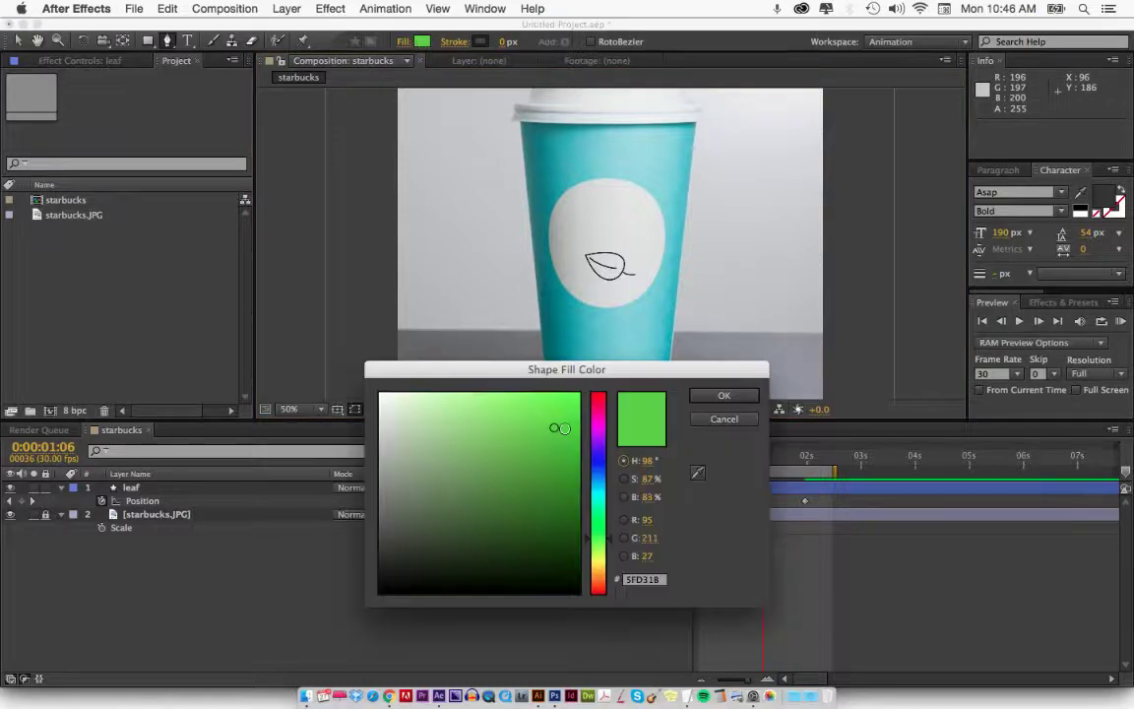
click(721, 396)
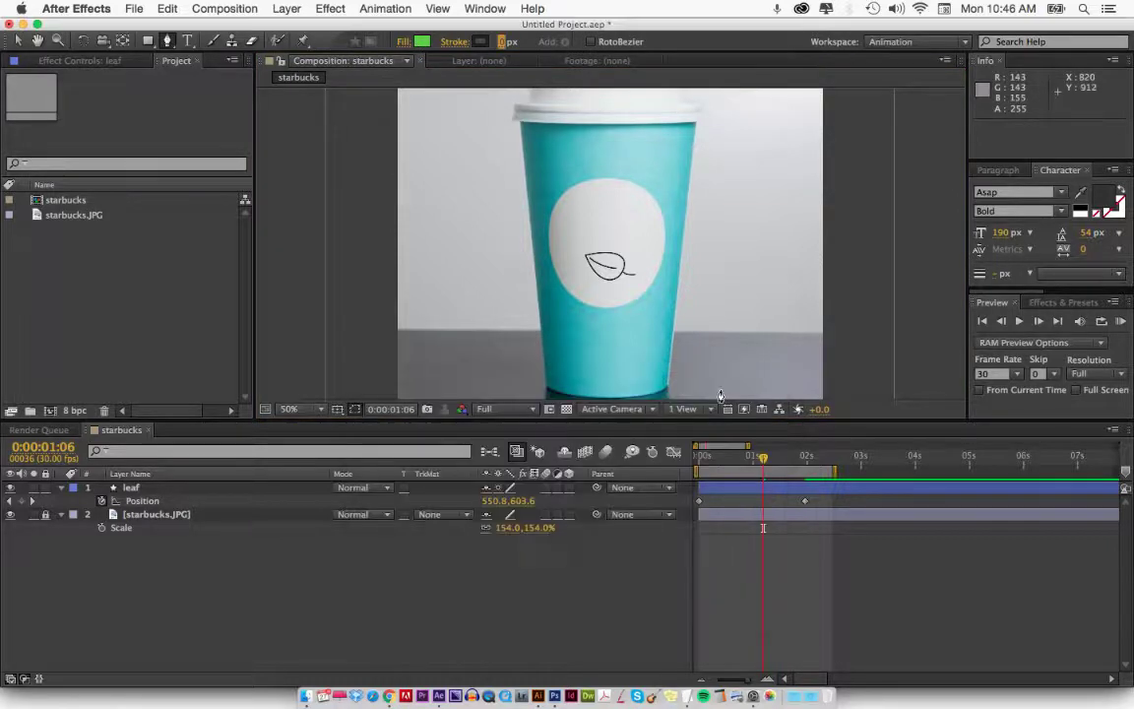
key(period)
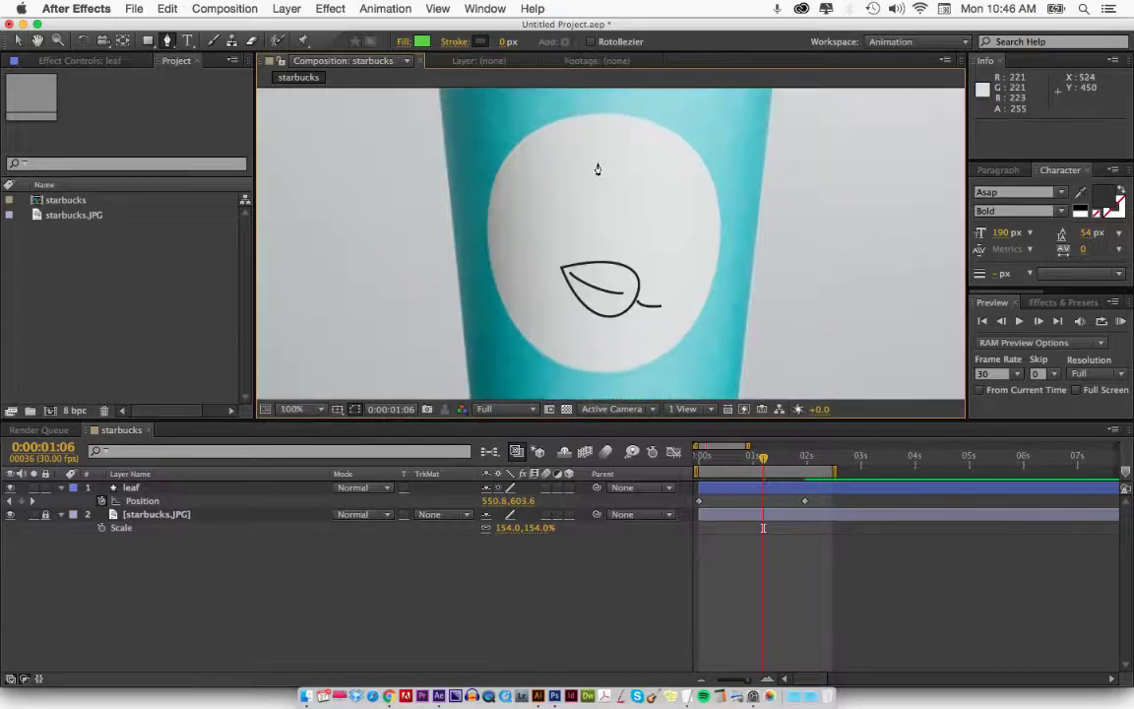
- Draw a closed four-point green bezier shape over the white circle and round its top edges
drag(605, 115, 621, 118)
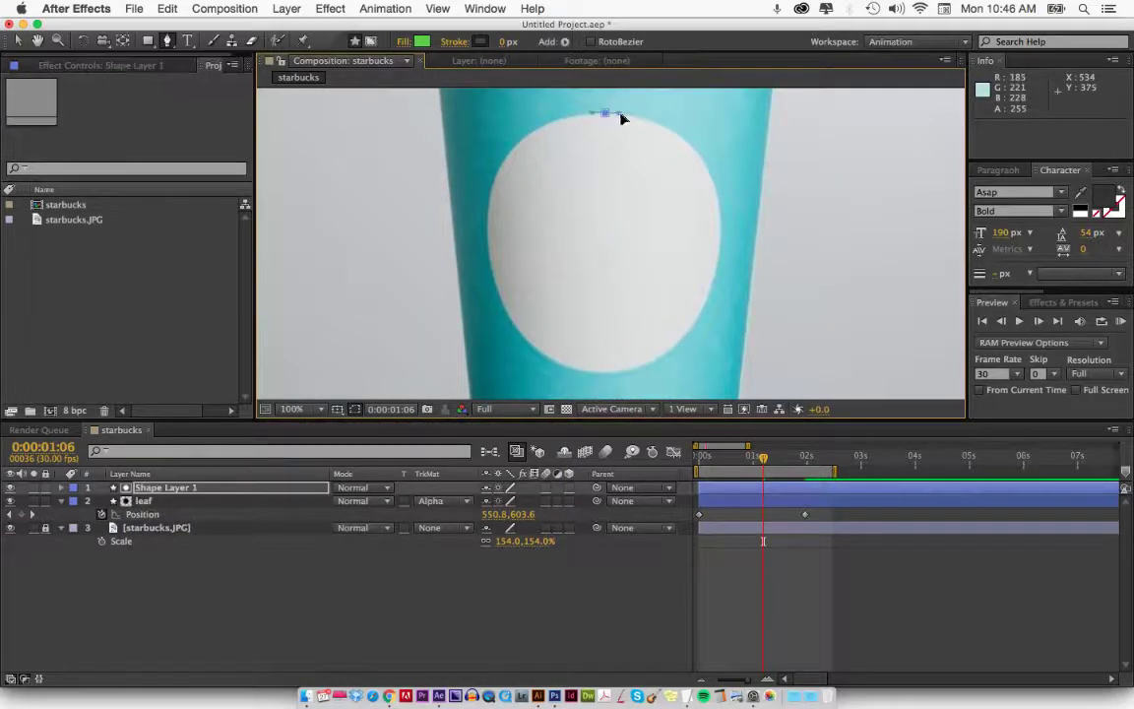
drag(718, 260, 701, 329)
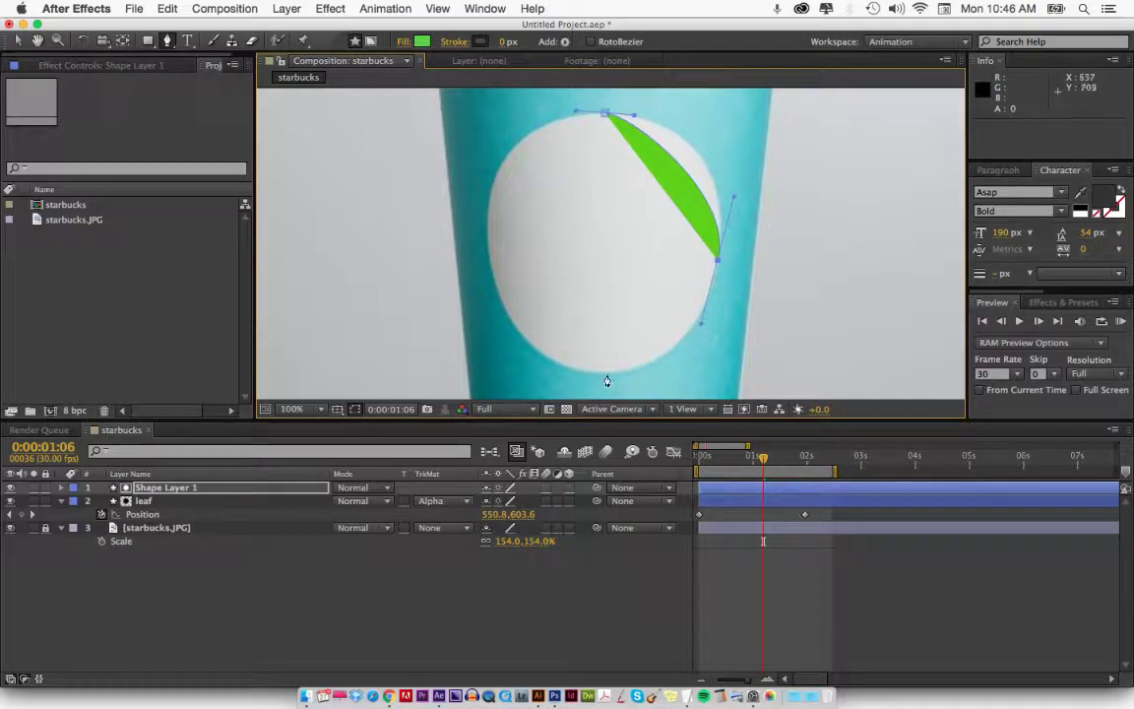
drag(604, 372, 538, 375)
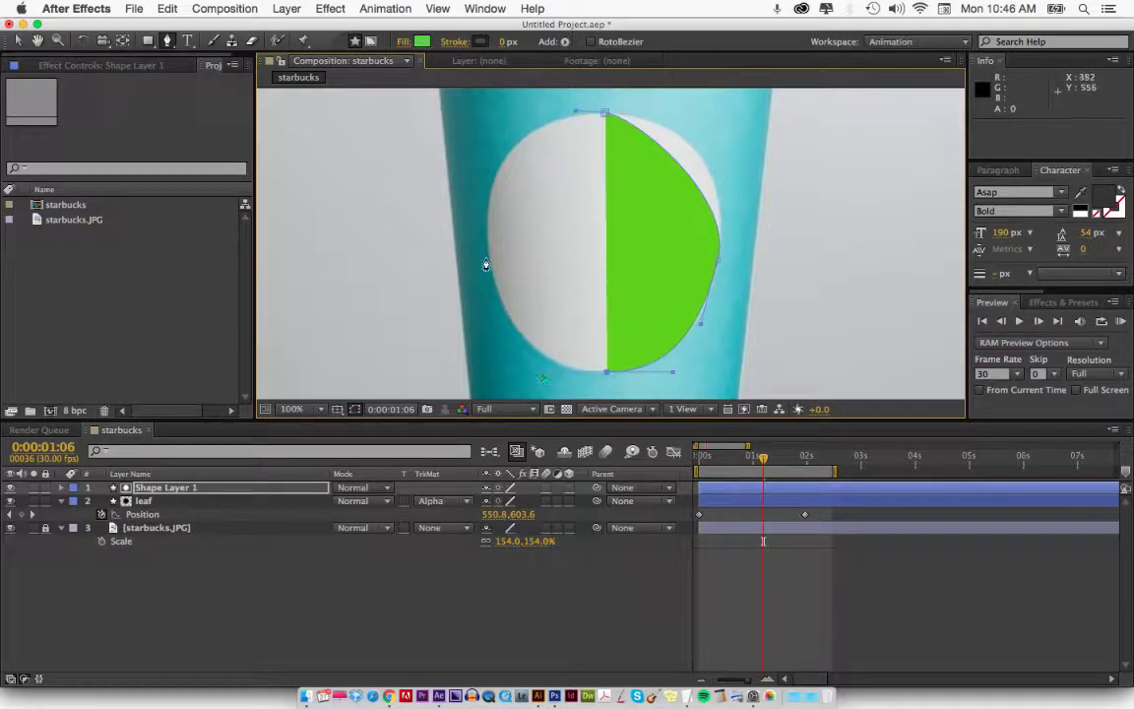
drag(487, 263, 482, 179)
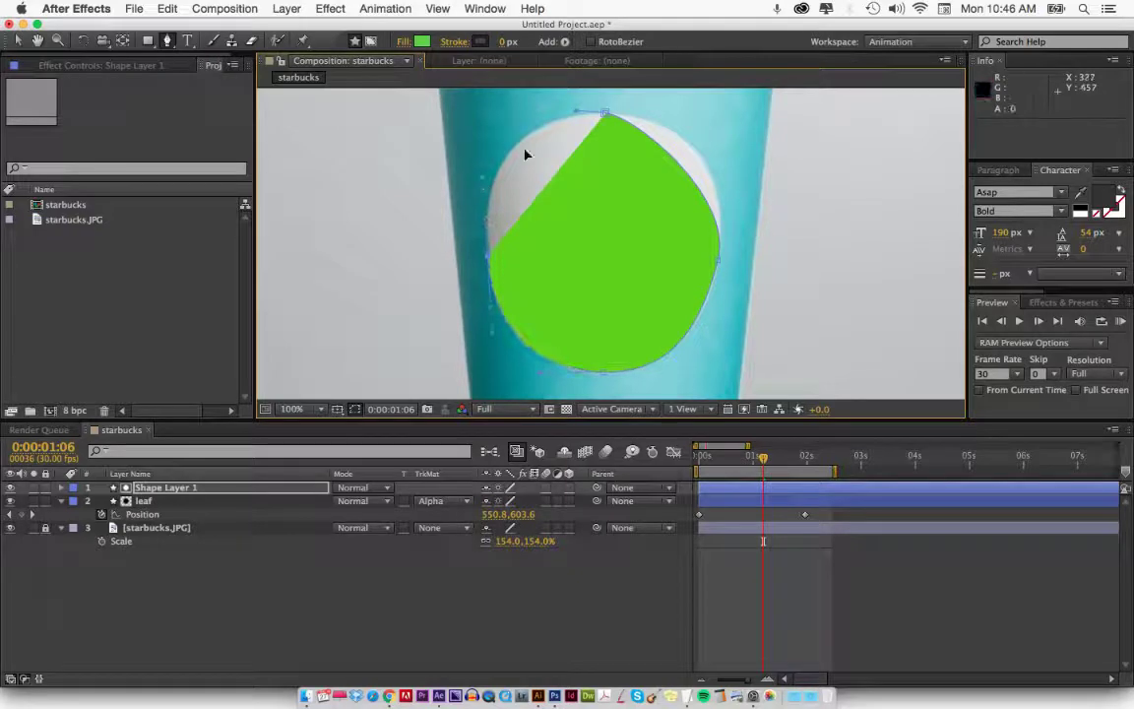
click(604, 115)
drag(578, 115, 512, 126)
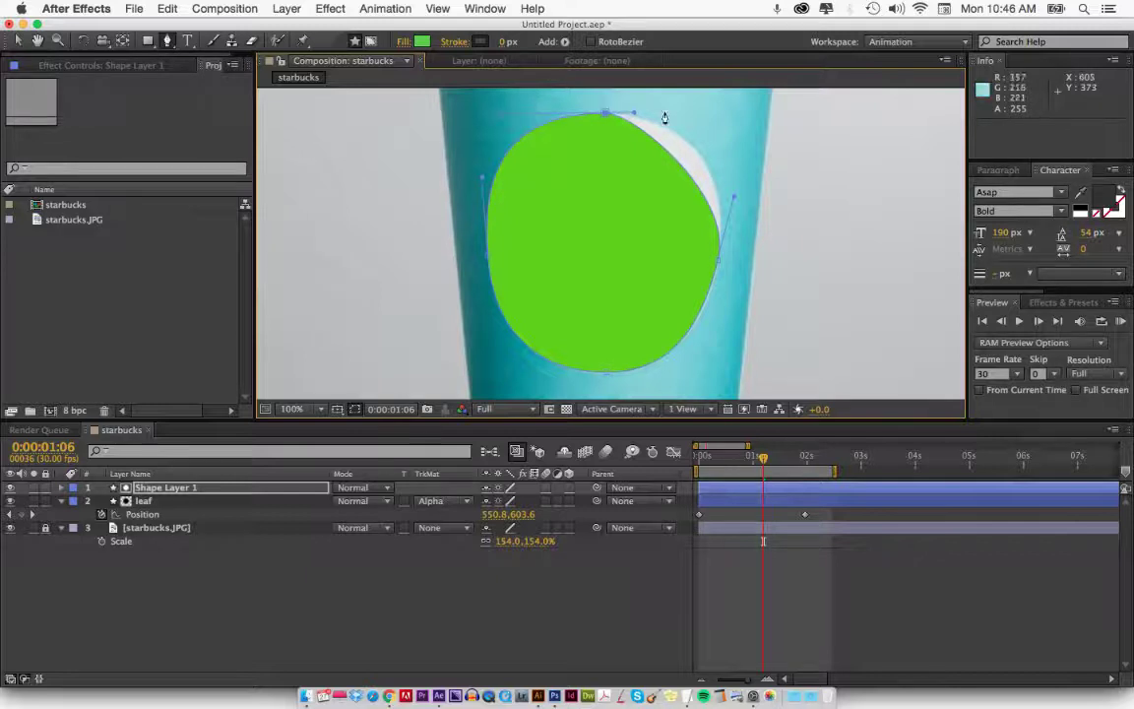
drag(633, 116, 706, 117)
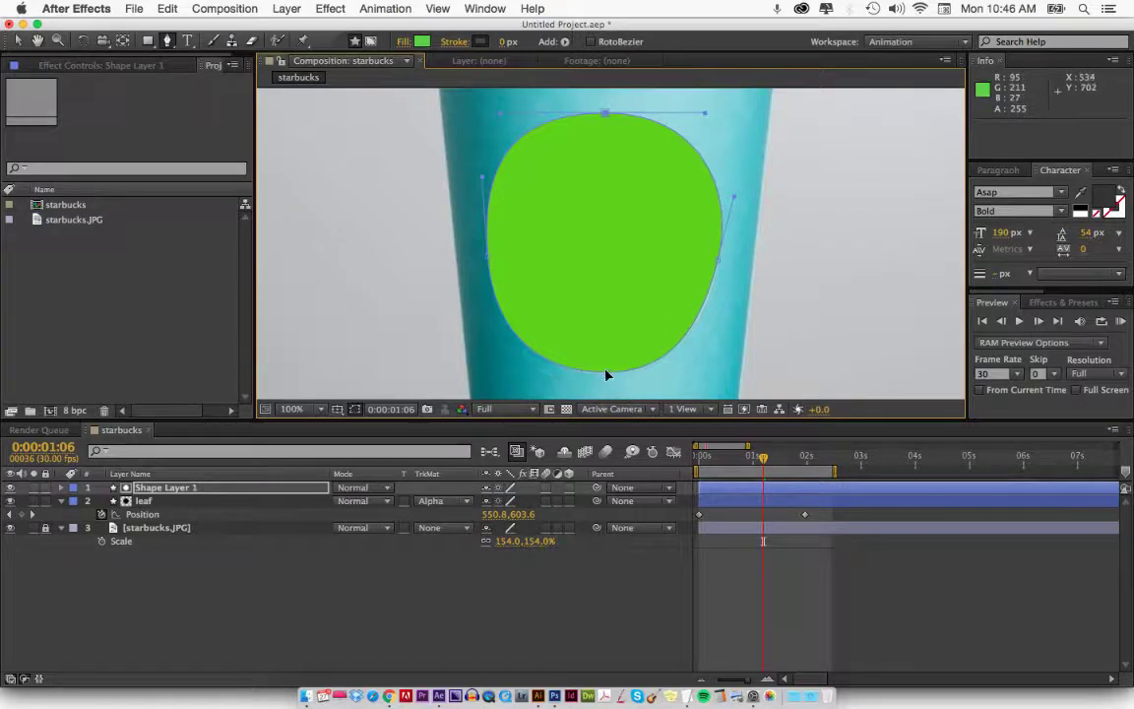
key(period)
- Fit the green shape's bottom curve to the circle's edge at 200% zoom, and hide Shape Layer 1
key(h)
drag(586, 328, 587, 150)
key(g)
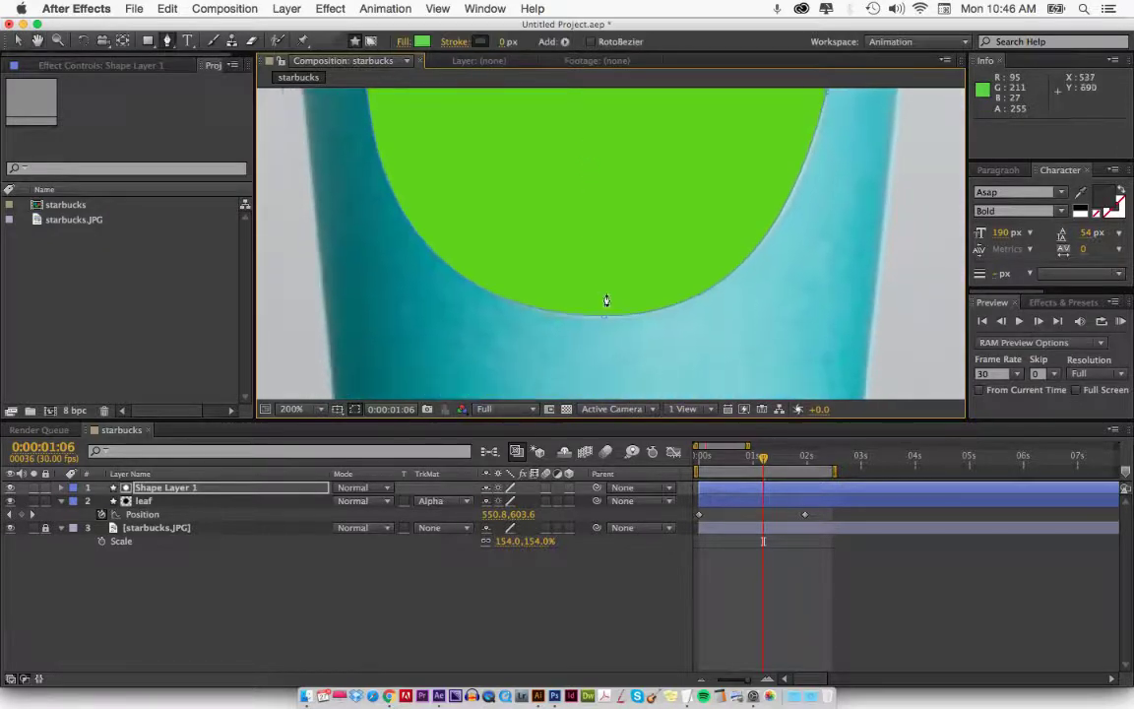
click(604, 318)
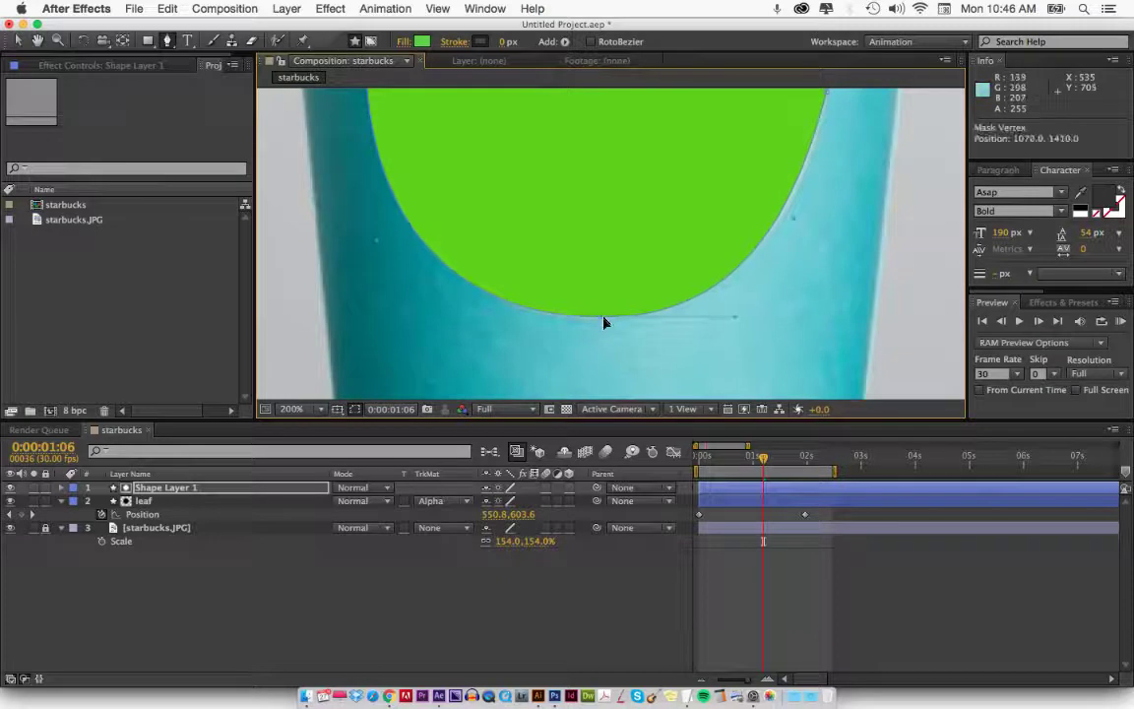
click(10, 488)
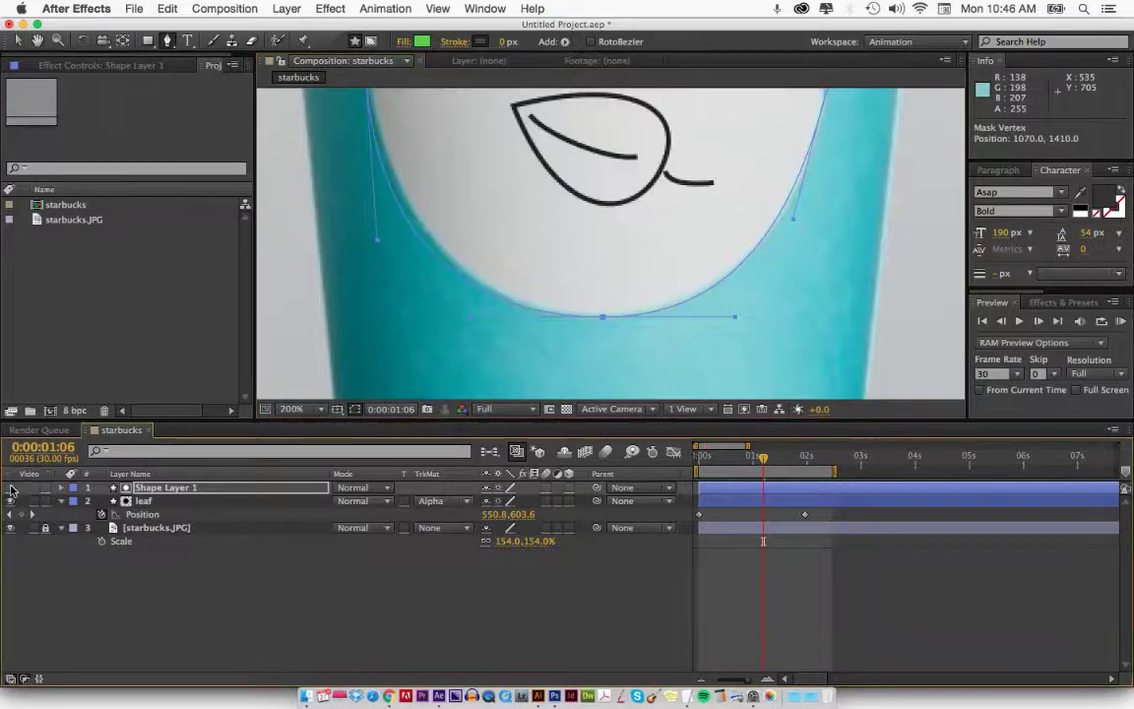
click(10, 488)
click(11, 488)
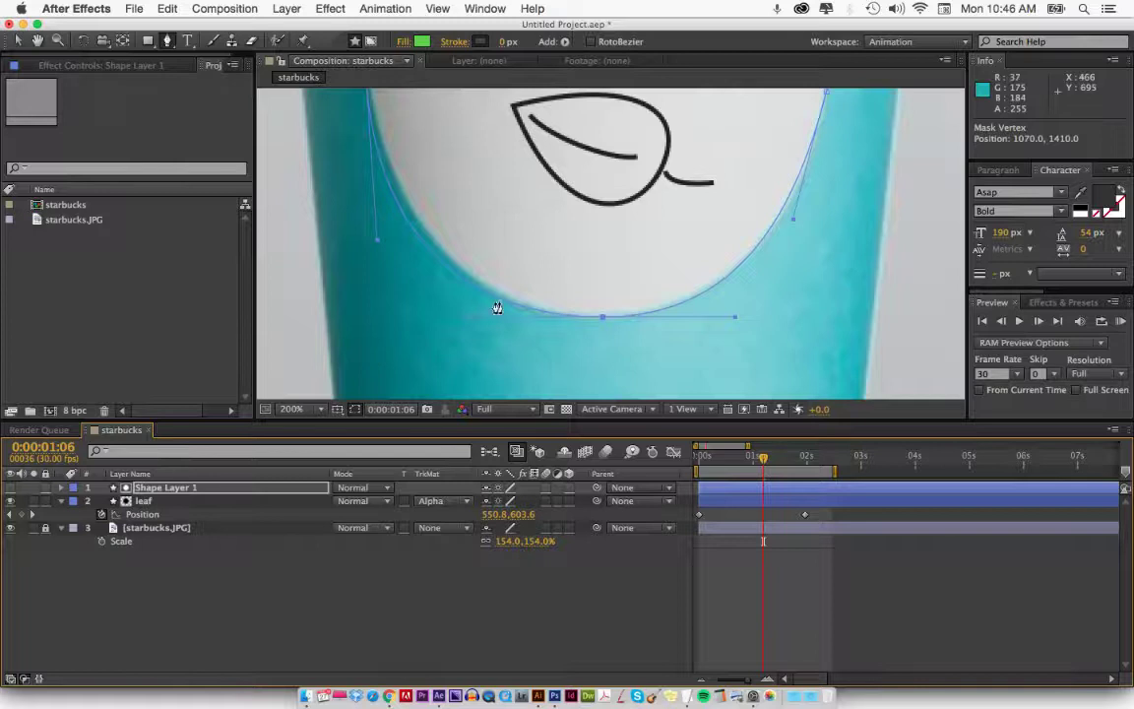
key(comma)
key(comma)
key(period)
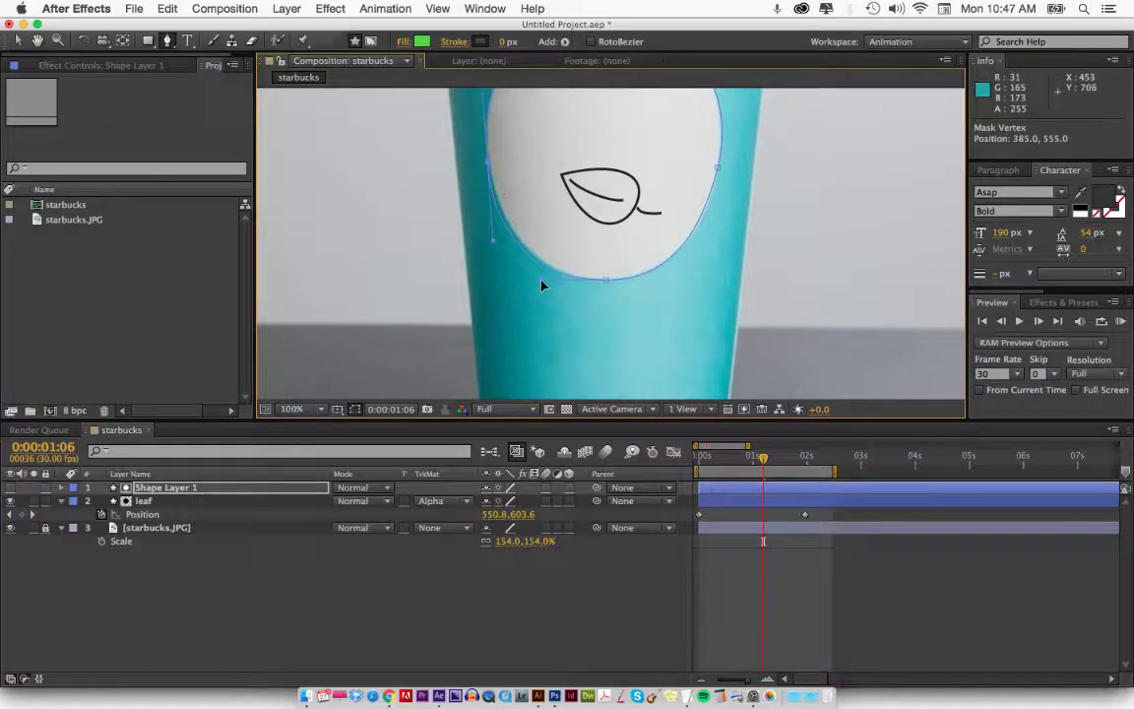
drag(540, 286, 555, 286)
drag(683, 169, 683, 253)
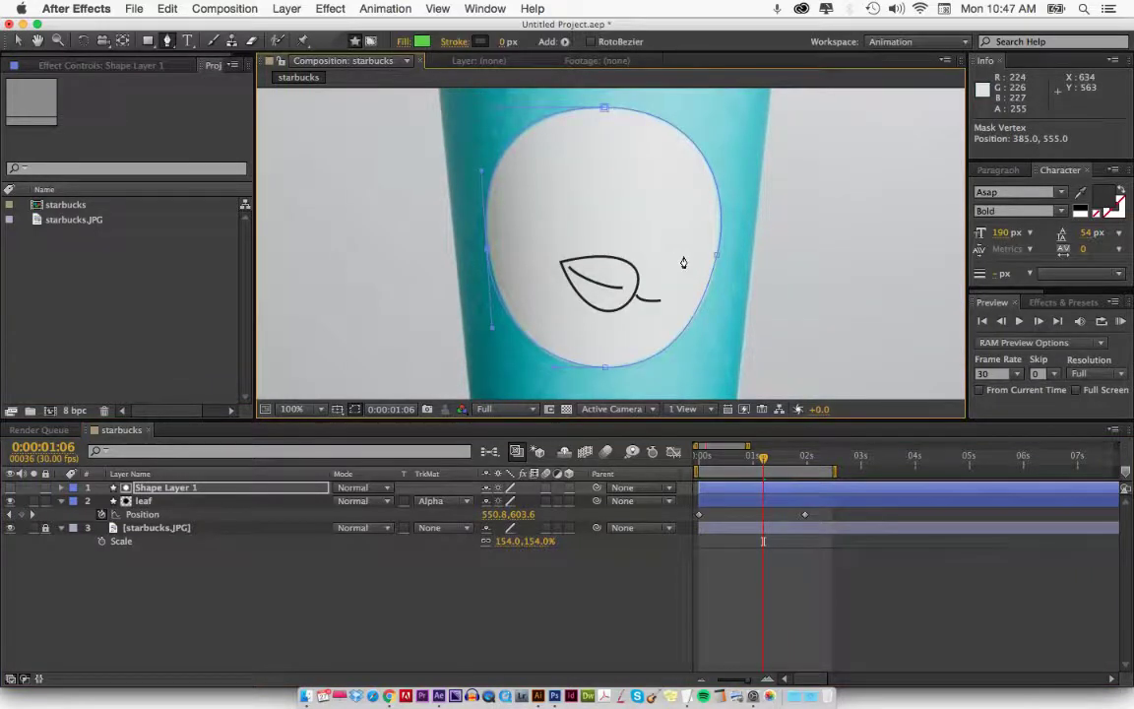
key(comma)
key(comma)
- Rename Shape Layer 1 to 'masker' and give it a Red label
click(147, 489)
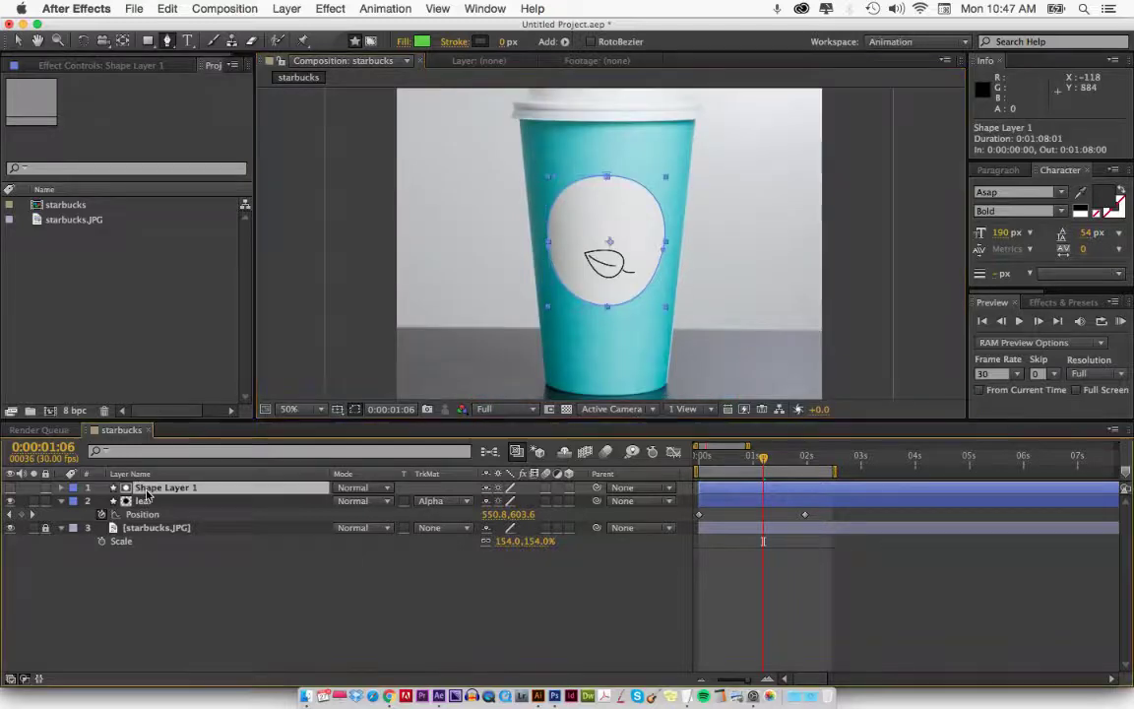
key(Return)
text(maske)
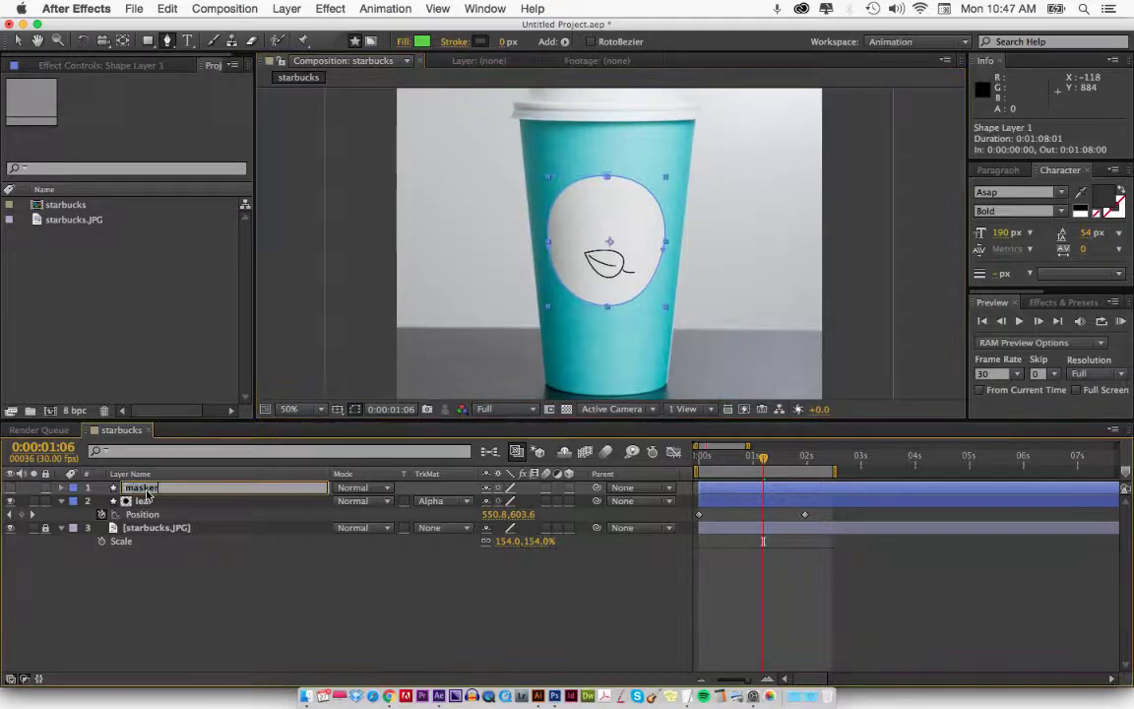
text(r)
key(Return)
click(71, 487)
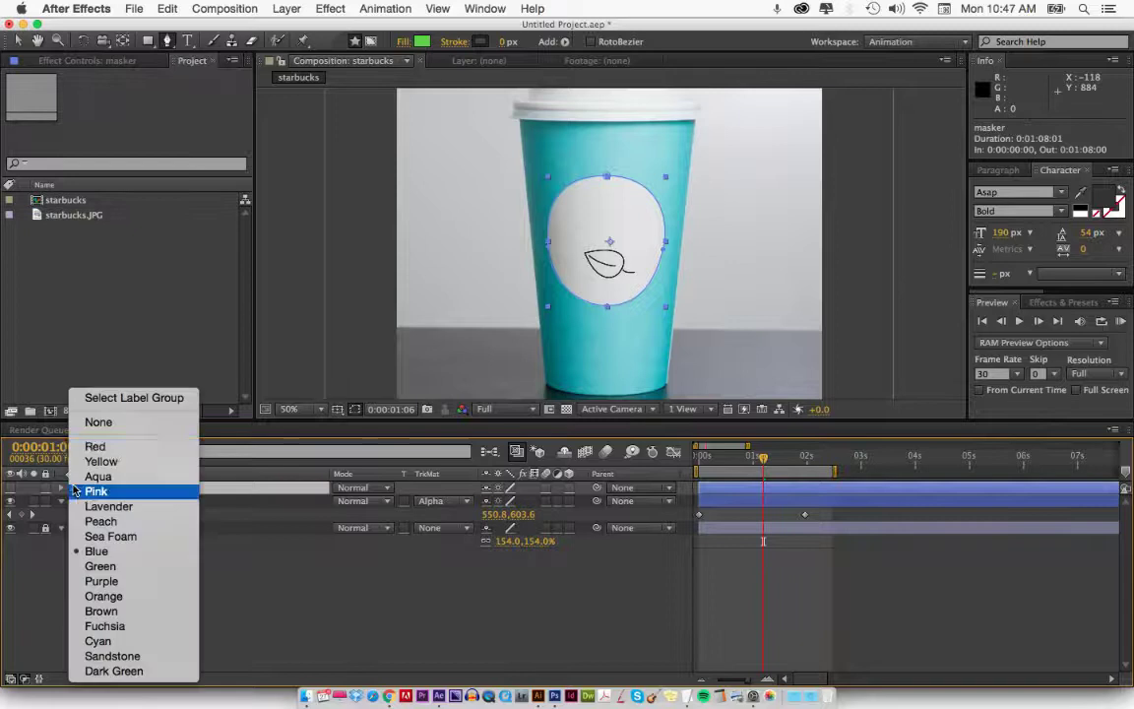
click(114, 450)
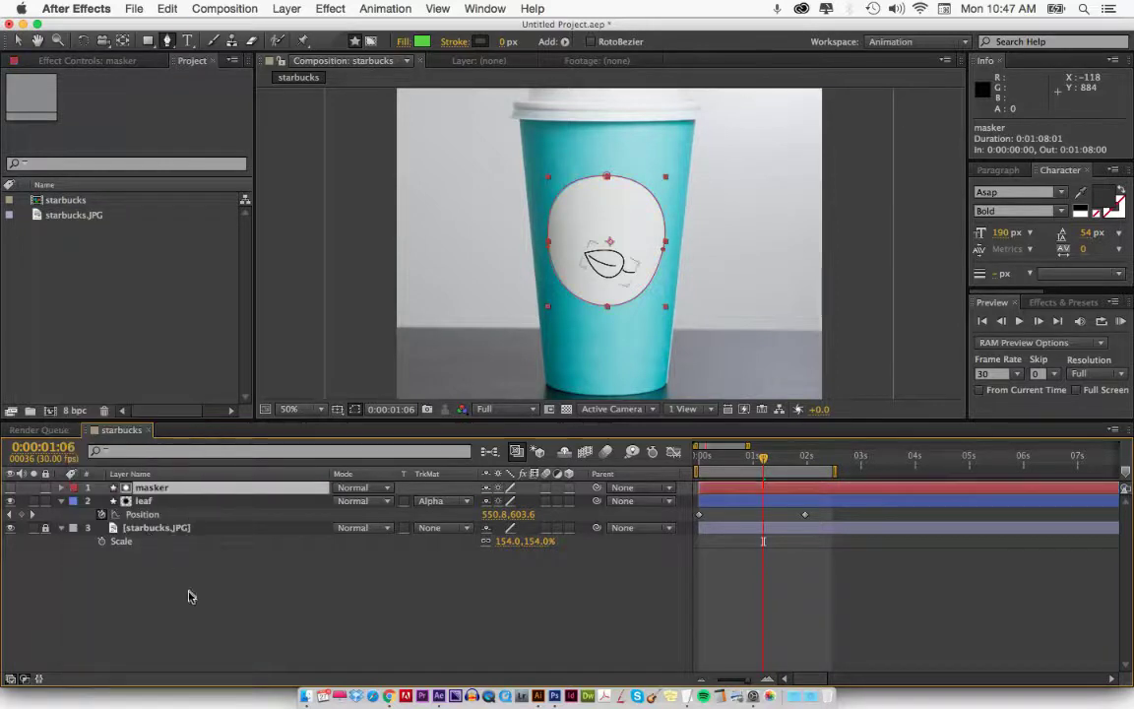
- Make the masker shape visible again and select the leaf layer
click(10, 487)
click(11, 487)
click(11, 487)
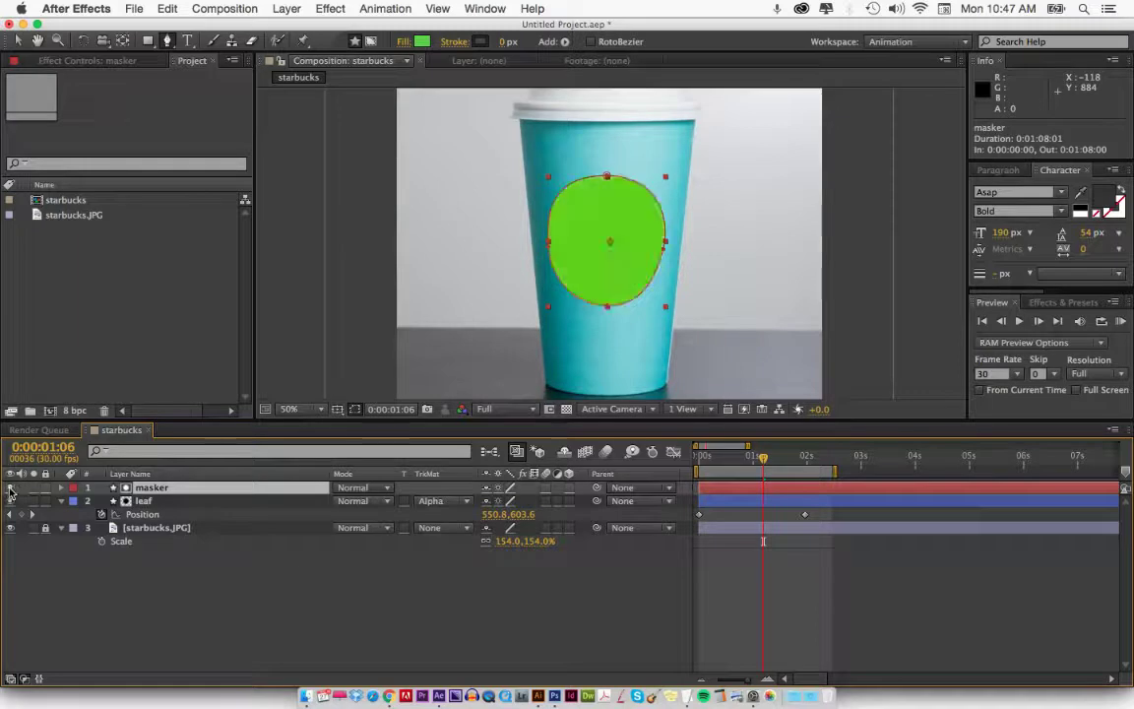
click(398, 629)
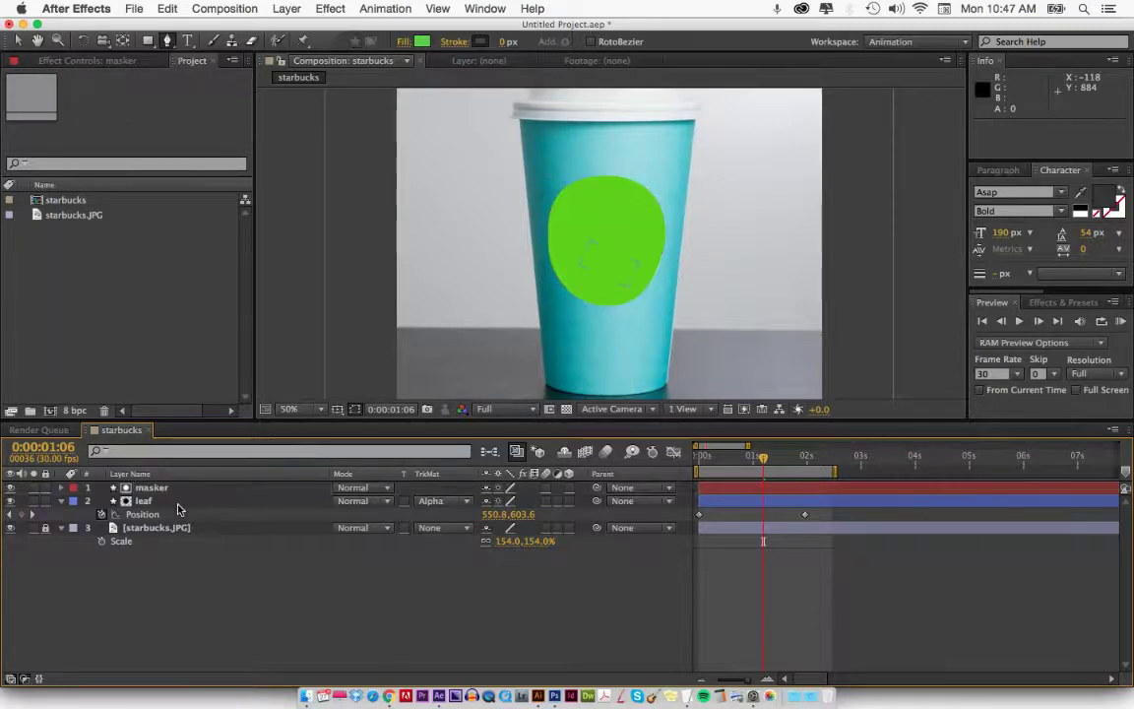
click(178, 505)
click(274, 514)
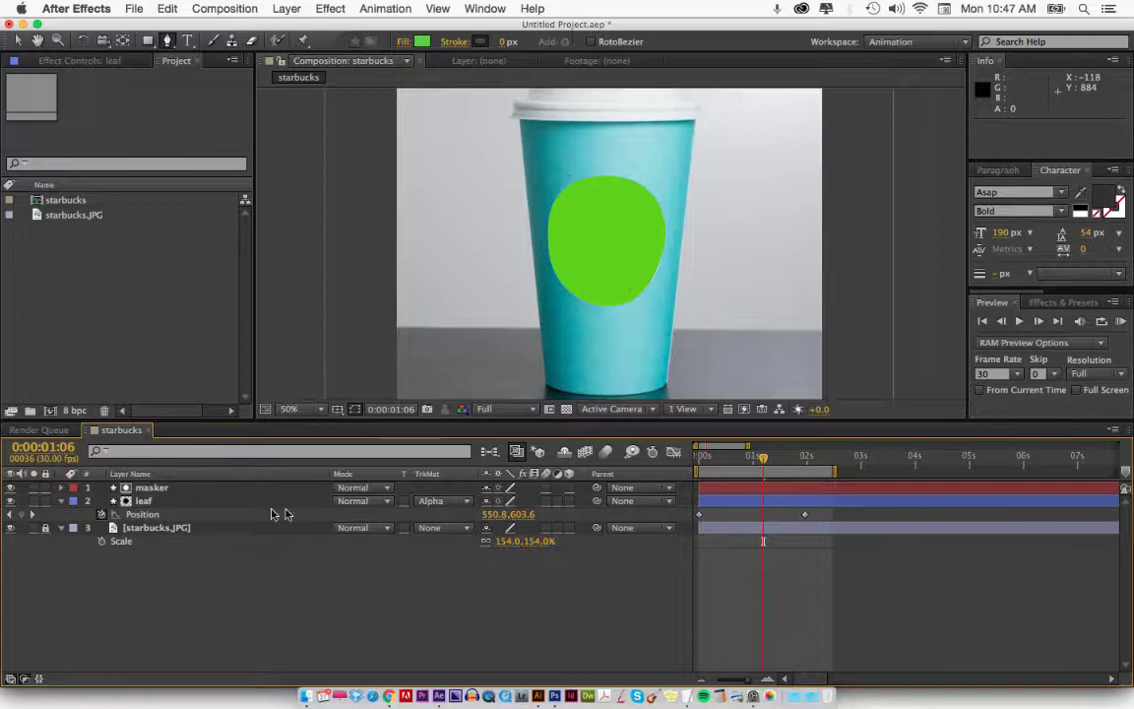
click(266, 504)
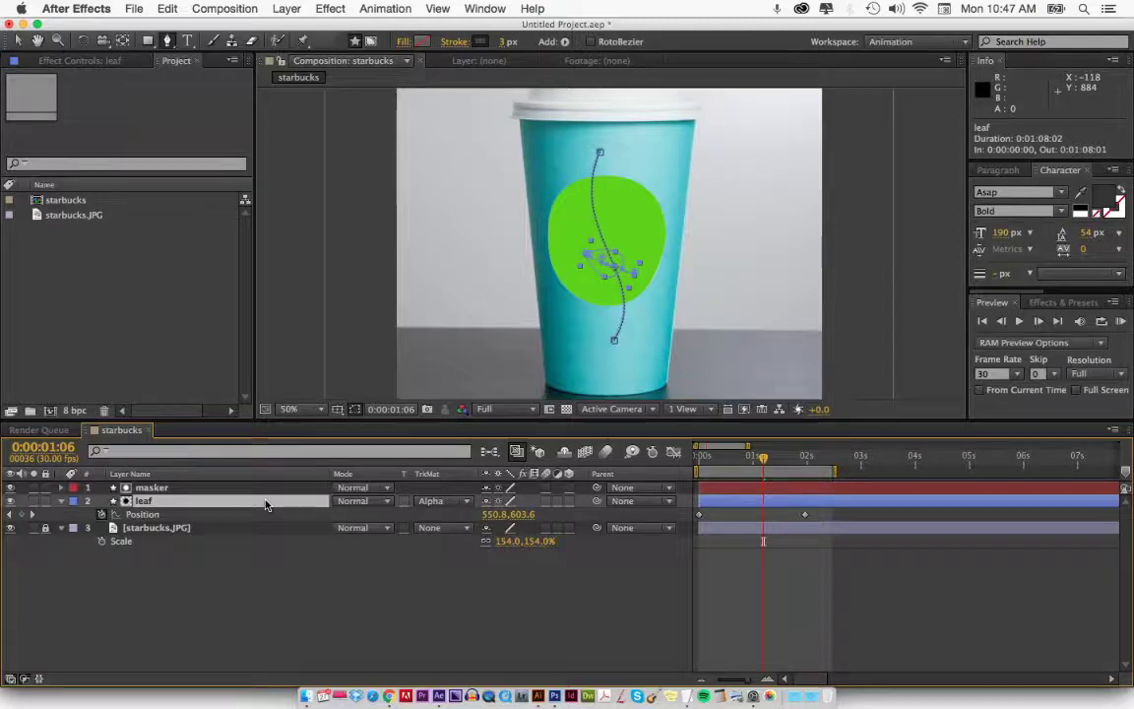
click(149, 488)
click(172, 503)
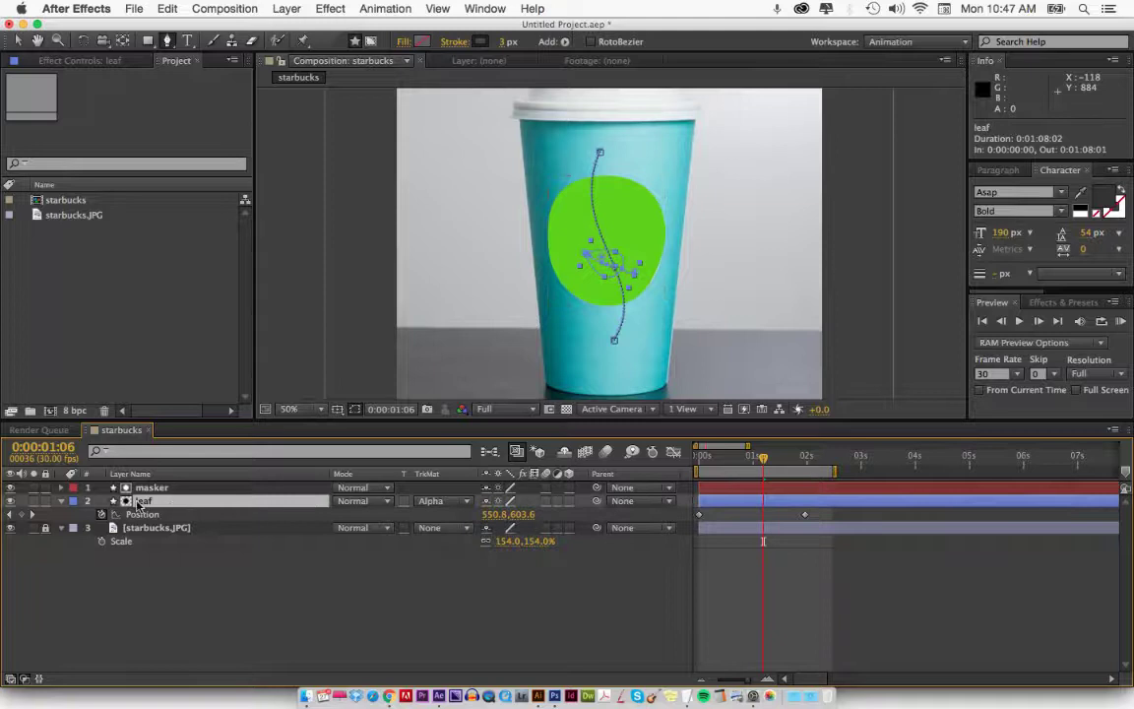
- Show the Modes and track matte columns for the leaf layer
click(440, 507)
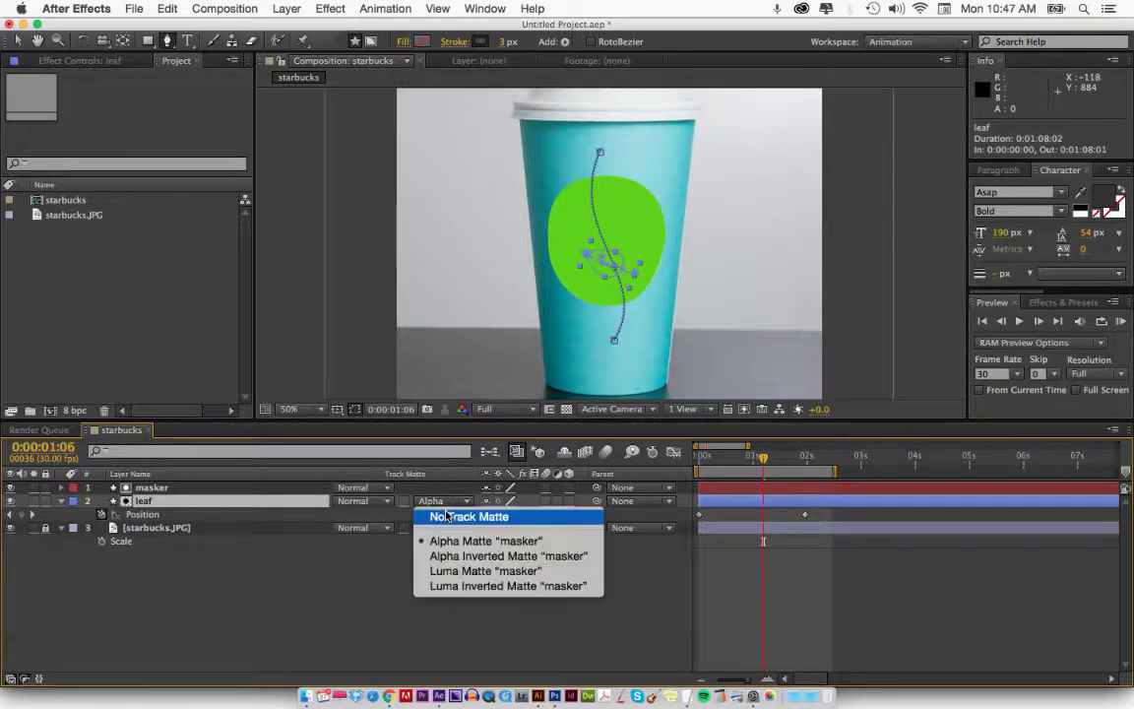
click(441, 514)
click(446, 504)
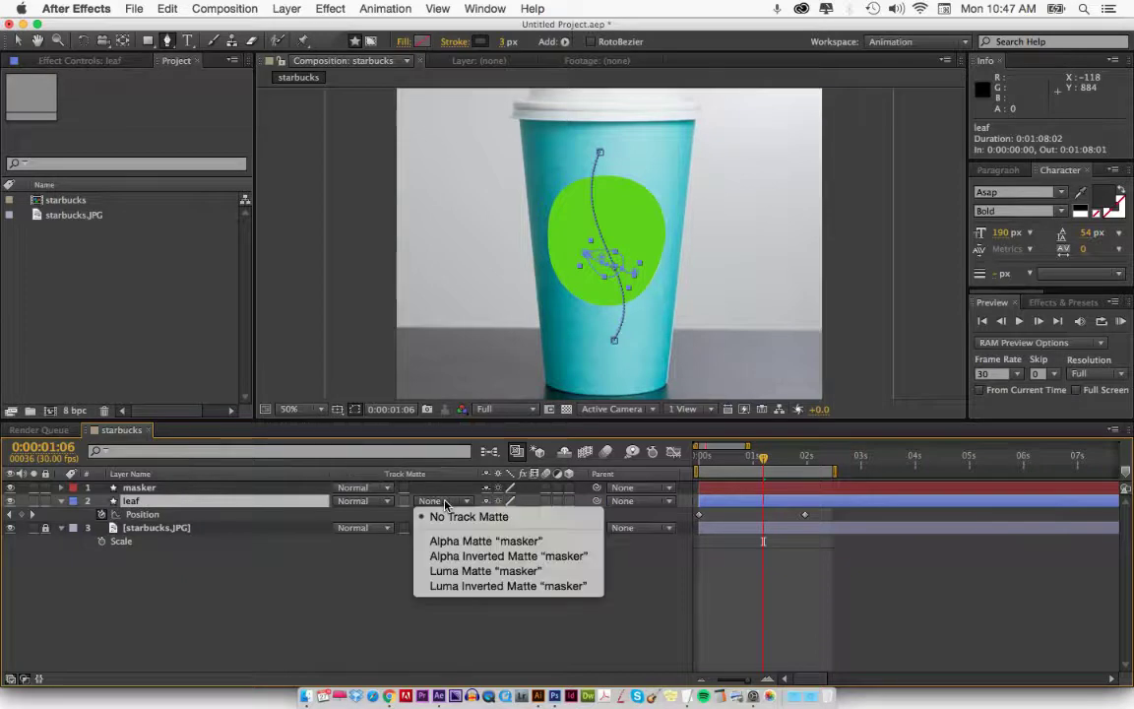
click(296, 580)
click(24, 679)
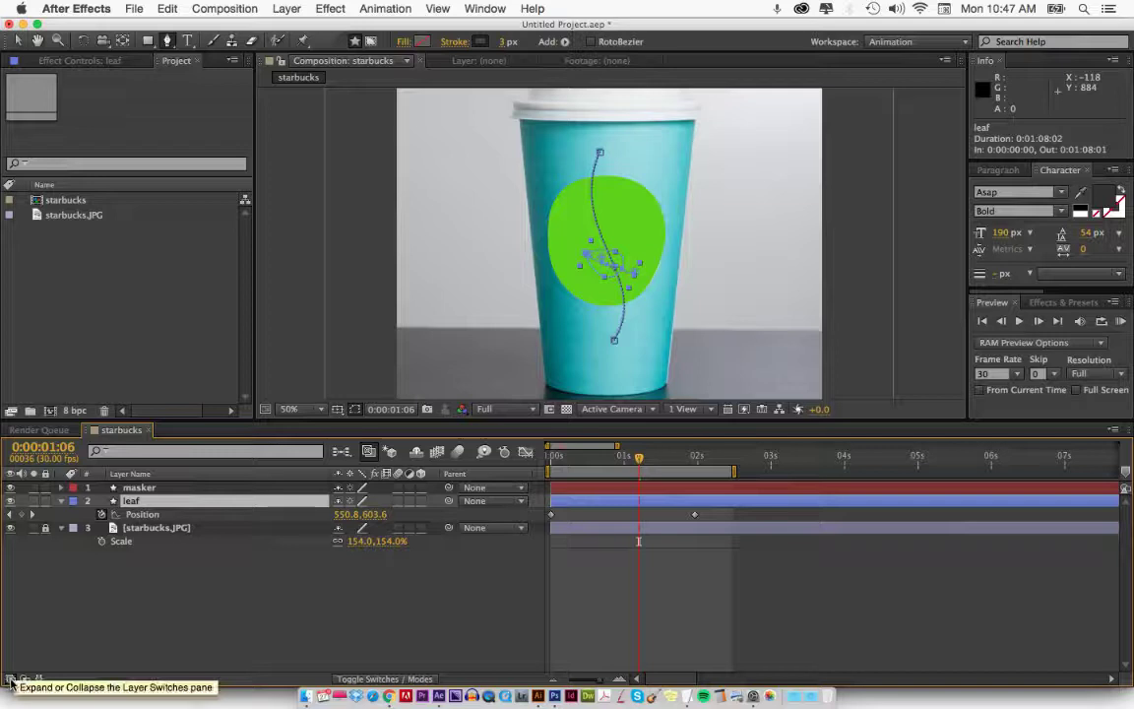
click(11, 679)
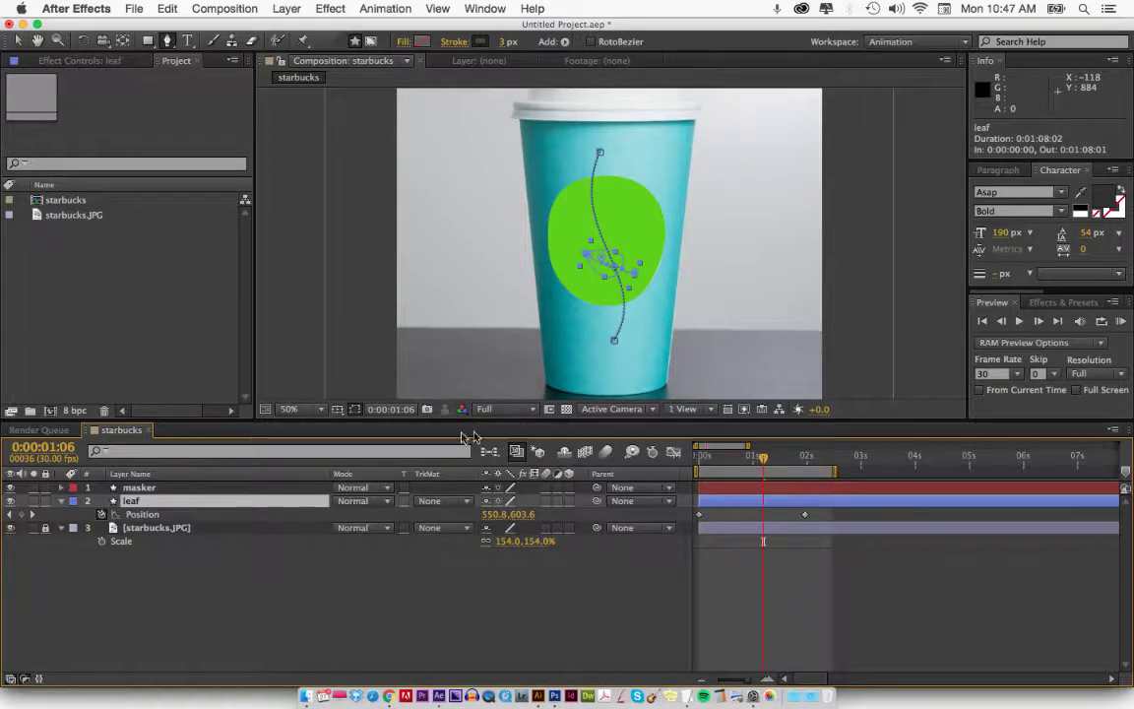
- Set the leaf's track matte to Alpha Matte 'masker' and scrub to an early frame
click(439, 500)
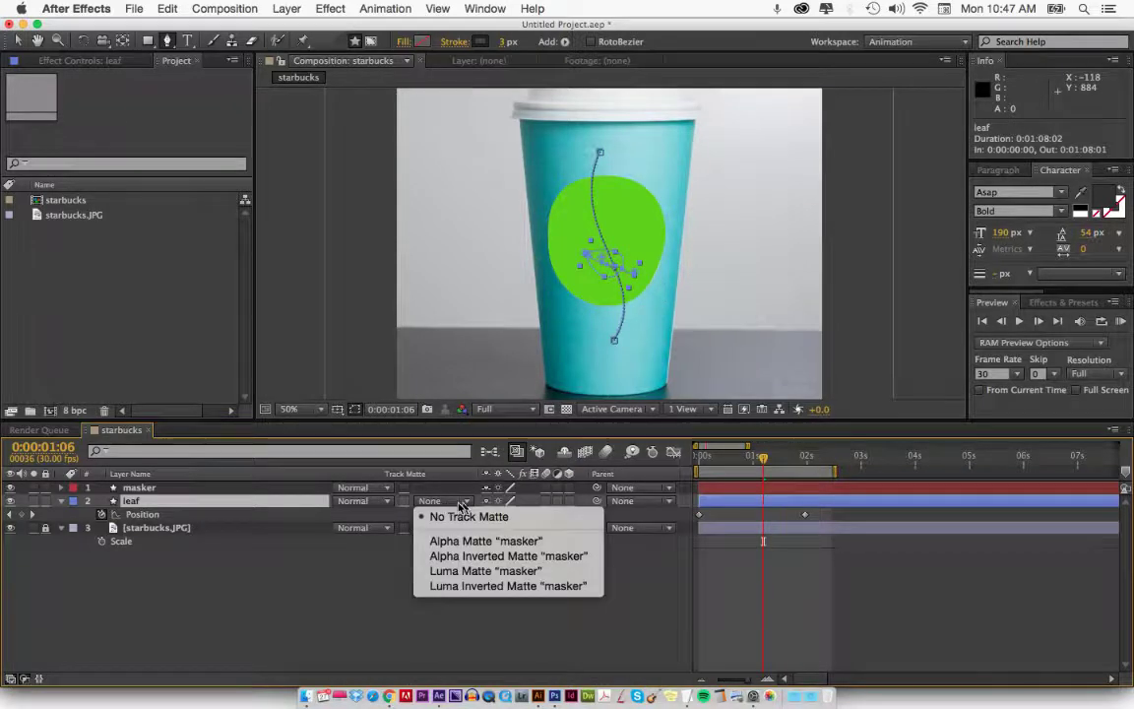
click(497, 542)
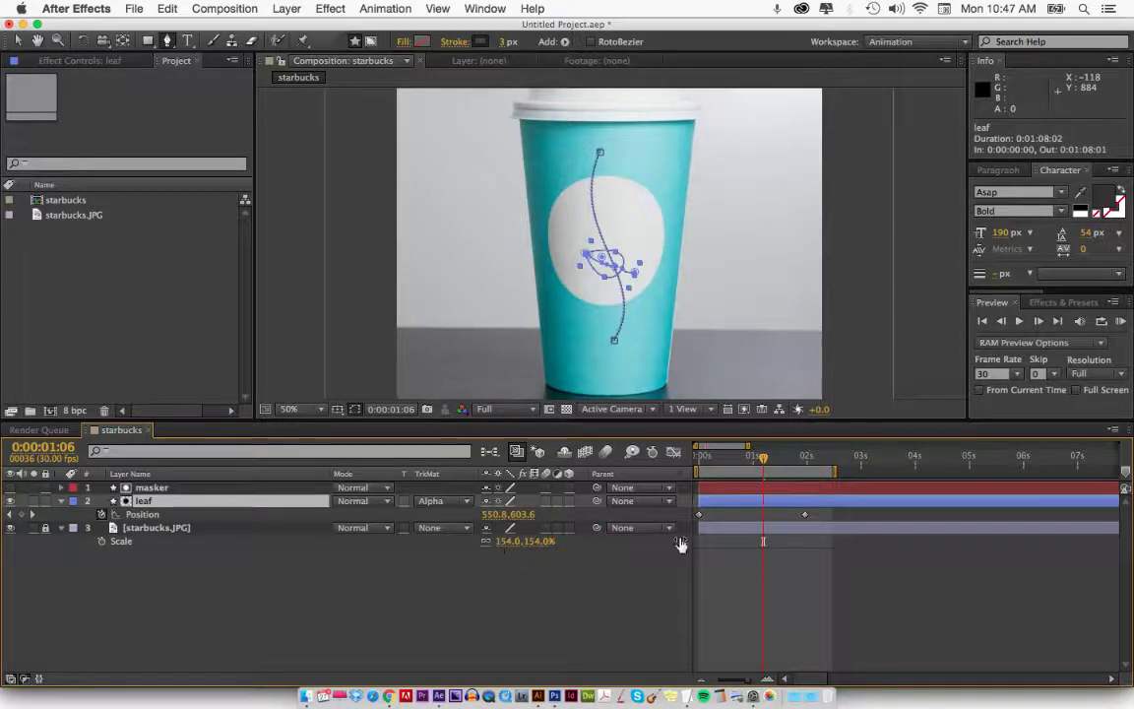
click(630, 567)
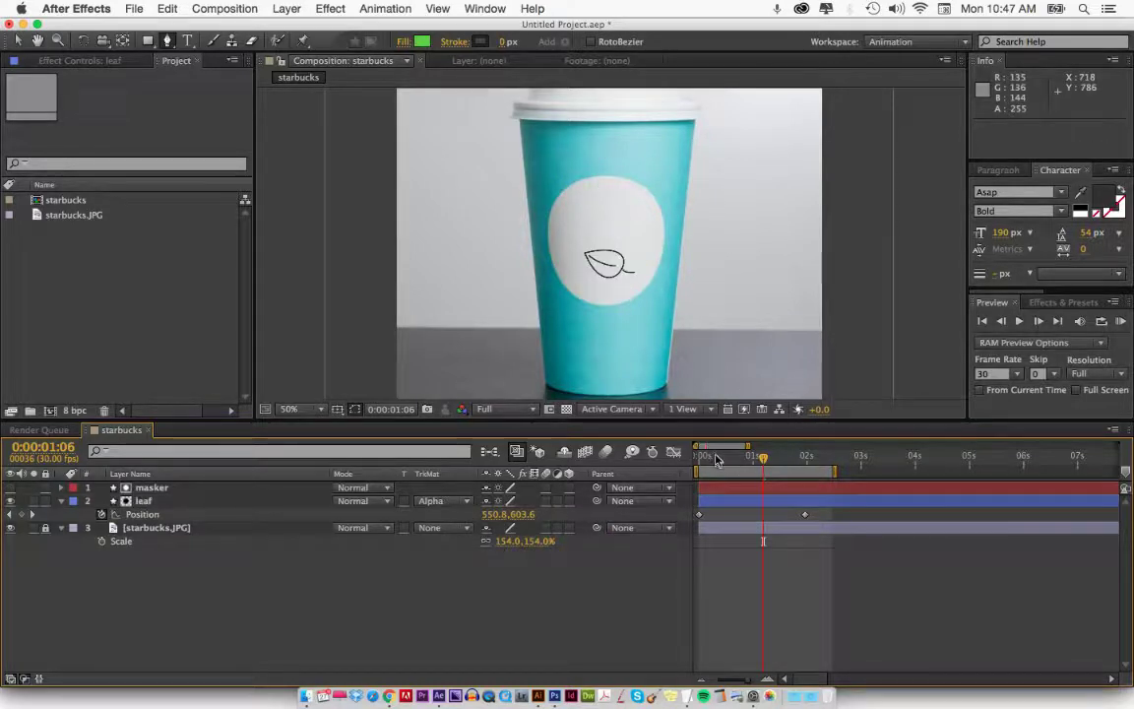
drag(717, 459, 793, 464)
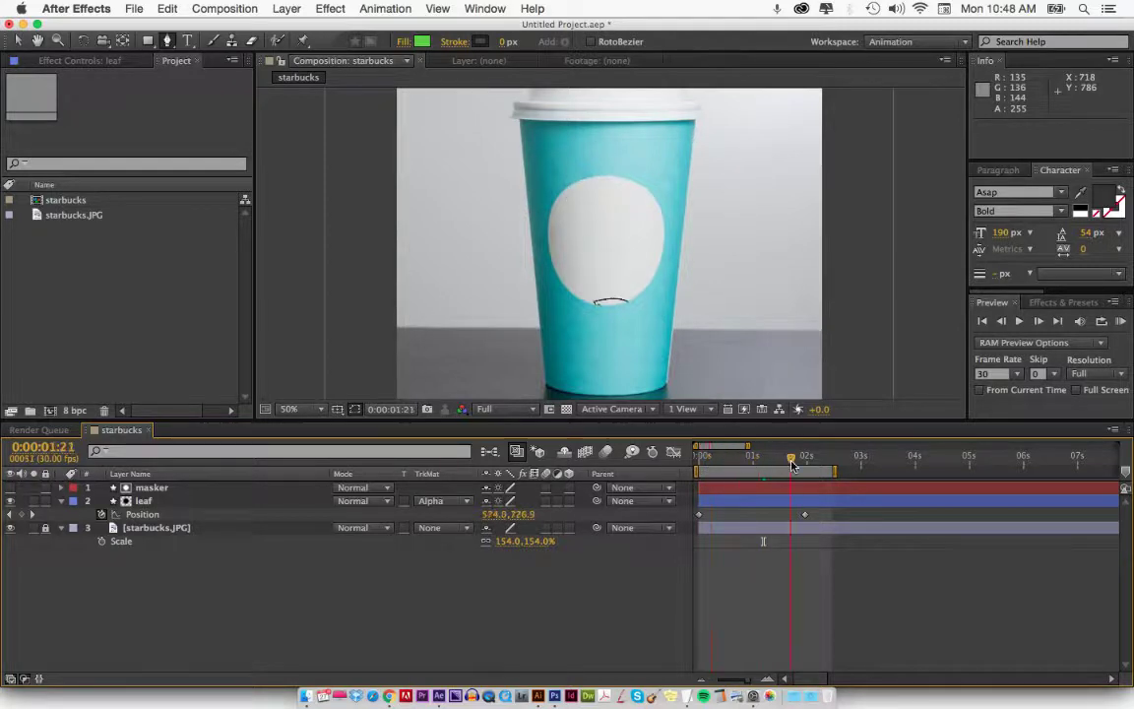
- Try Alpha Inverted Matte on the leaf, then switch back to Alpha Matte
click(438, 501)
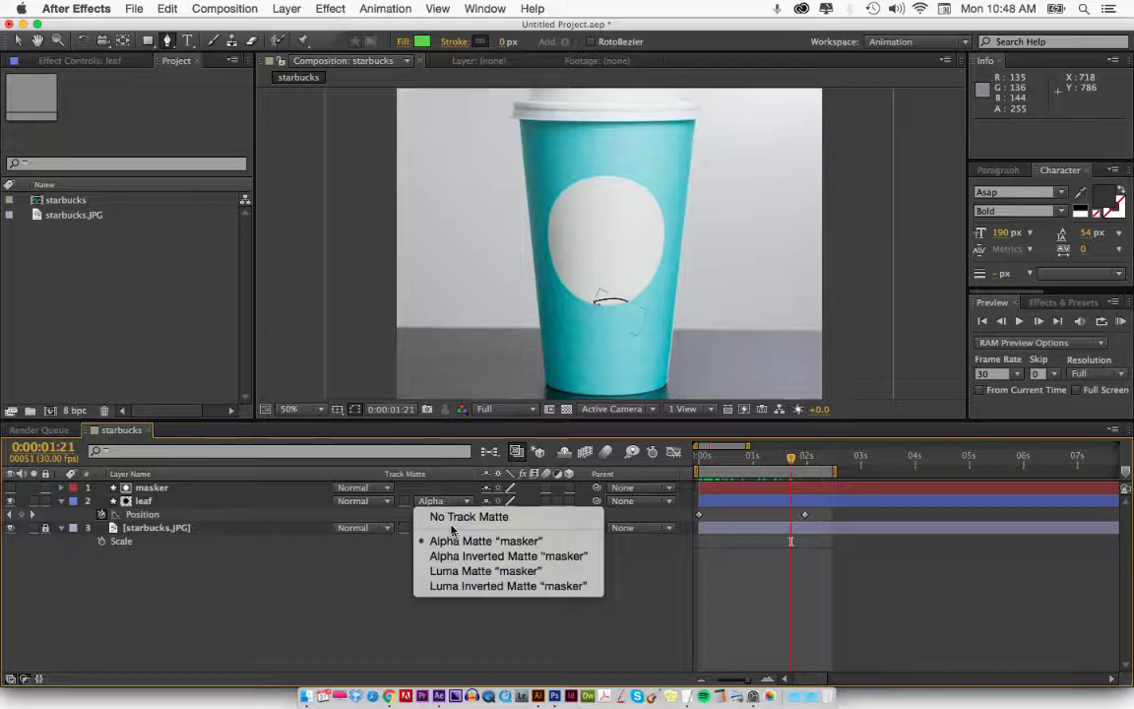
click(458, 555)
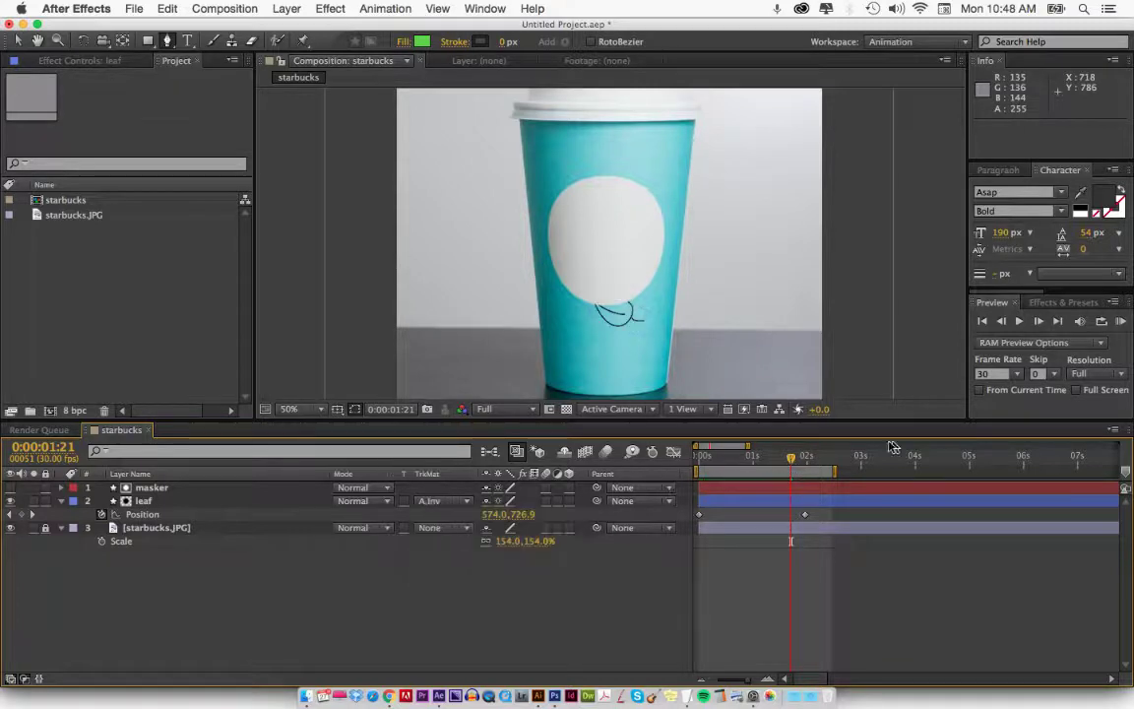
mouse_move(787, 470)
mouse_down()
mouse_move(707, 463)
mouse_move(786, 462)
mouse_up()
click(443, 500)
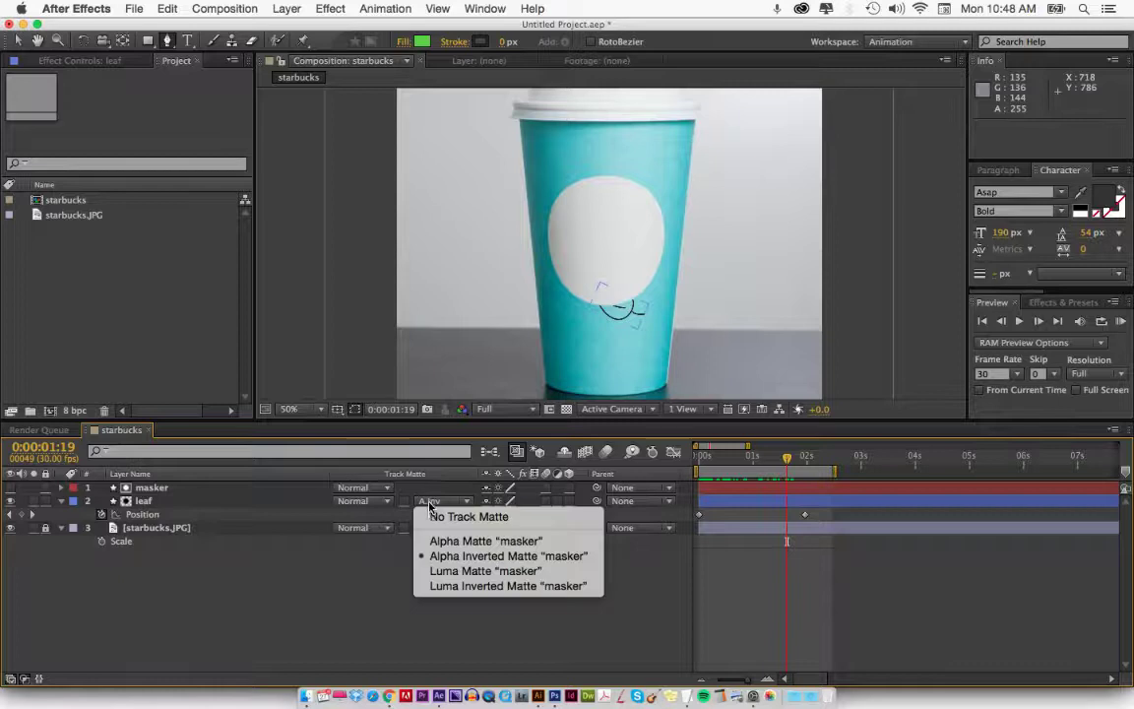
click(441, 542)
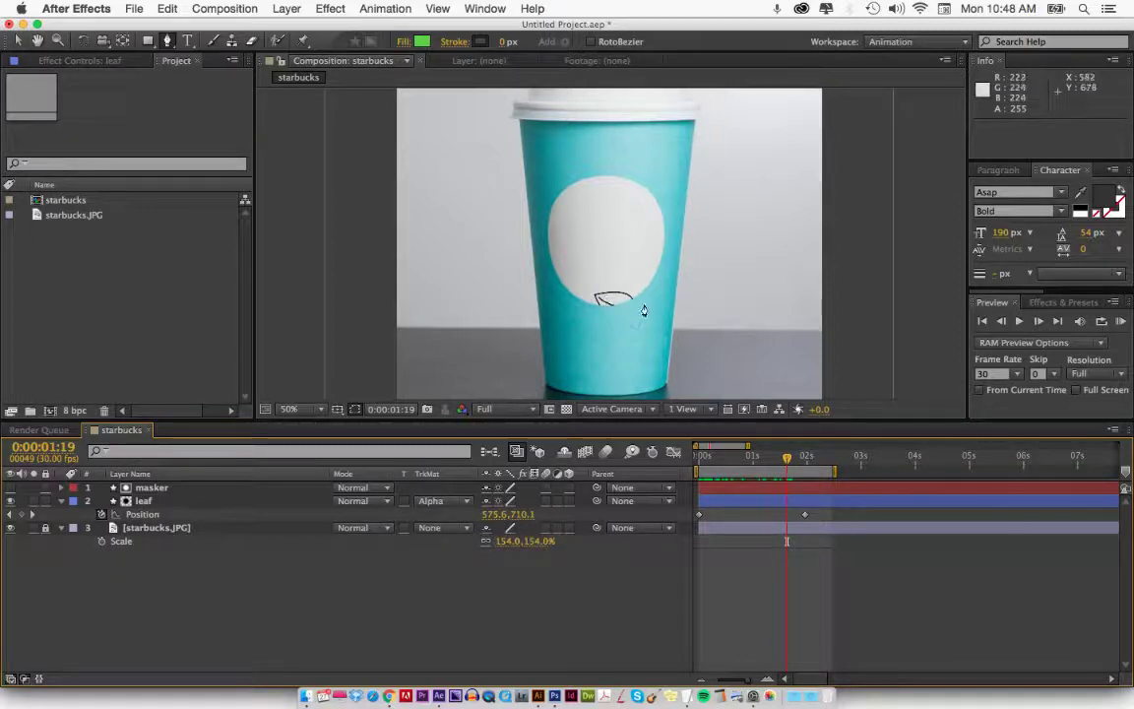
- RAM-preview the falling leaf animation
key(KP_0)
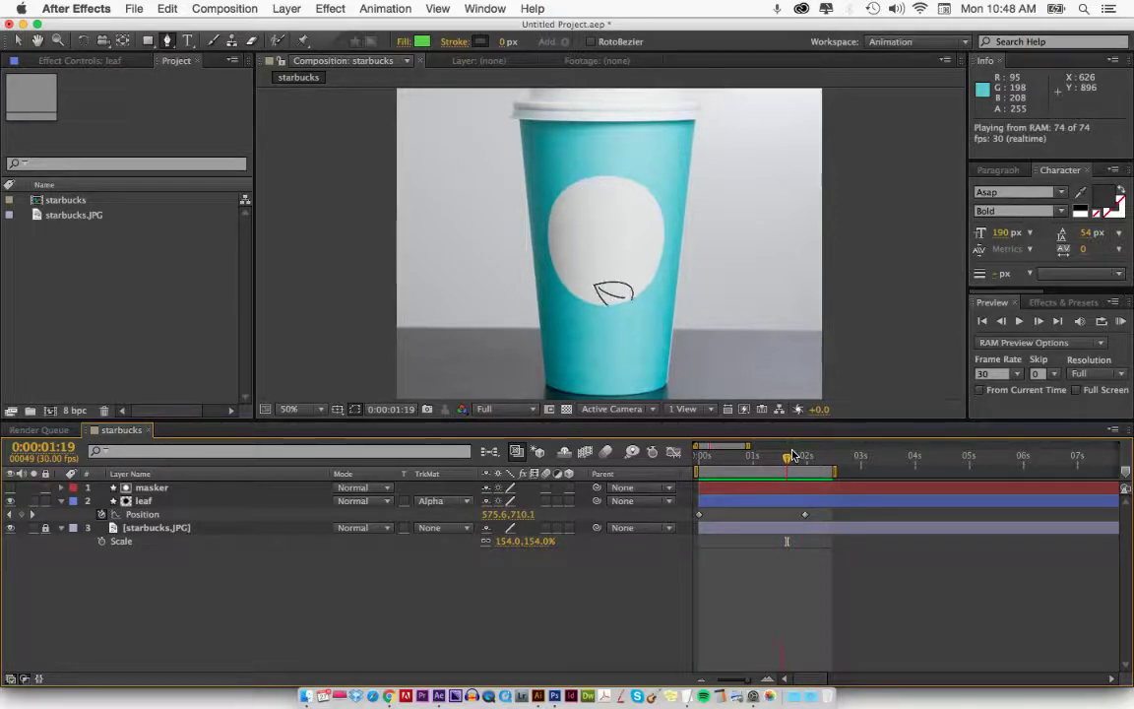
drag(799, 453, 989, 473)
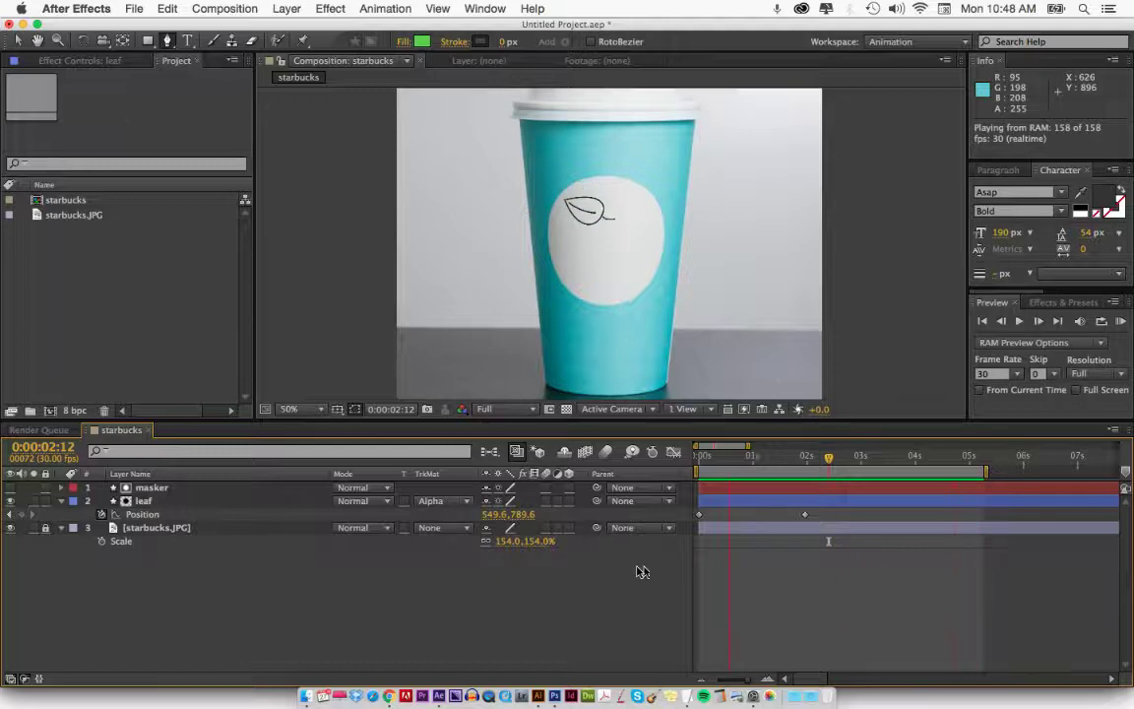
key(space)
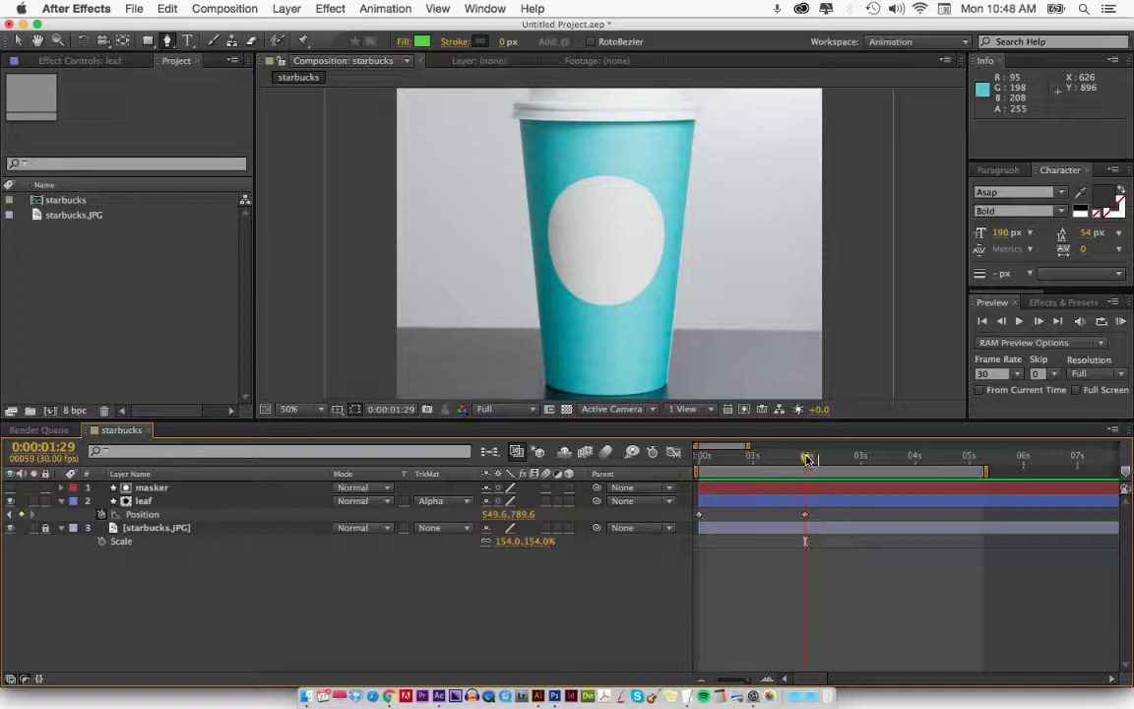
- End the work area at 0:00:02:16, just covering the leaf's fall
key(minus)
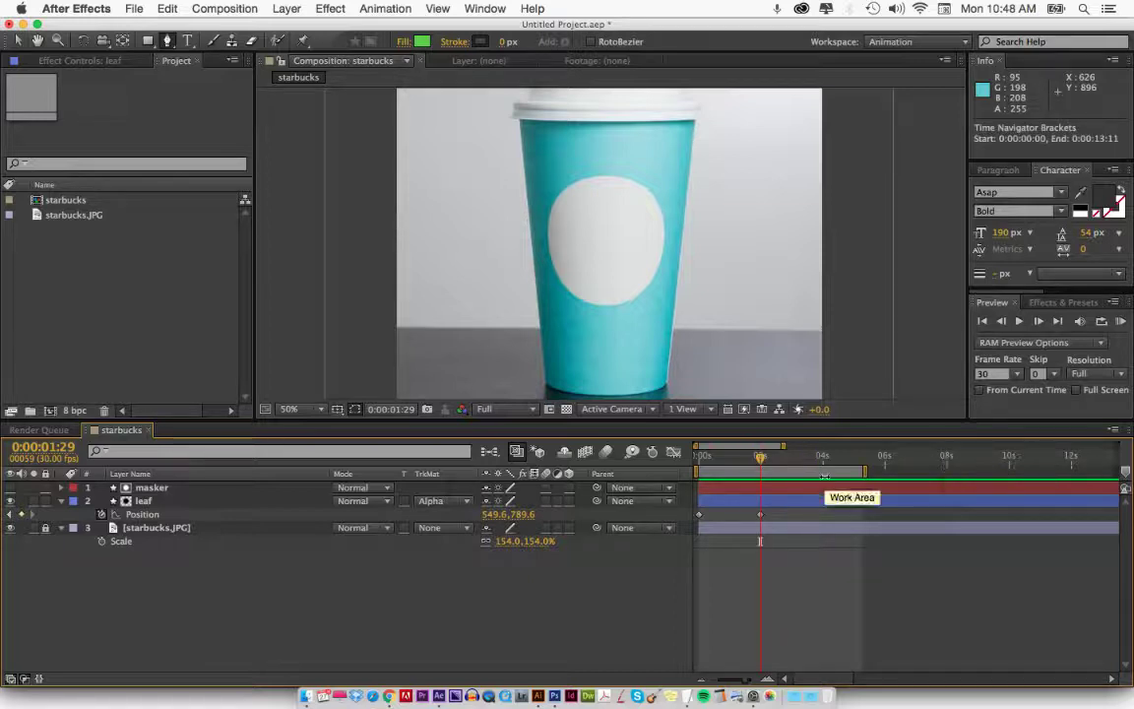
key(equal)
click(794, 458)
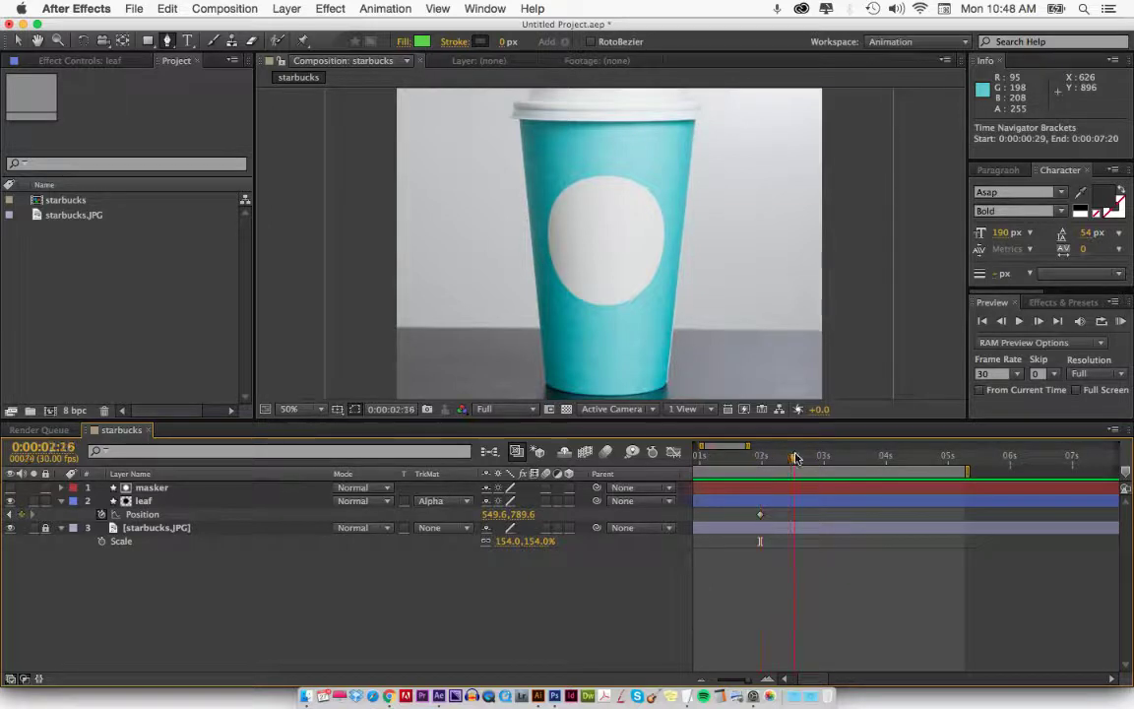
key(n)
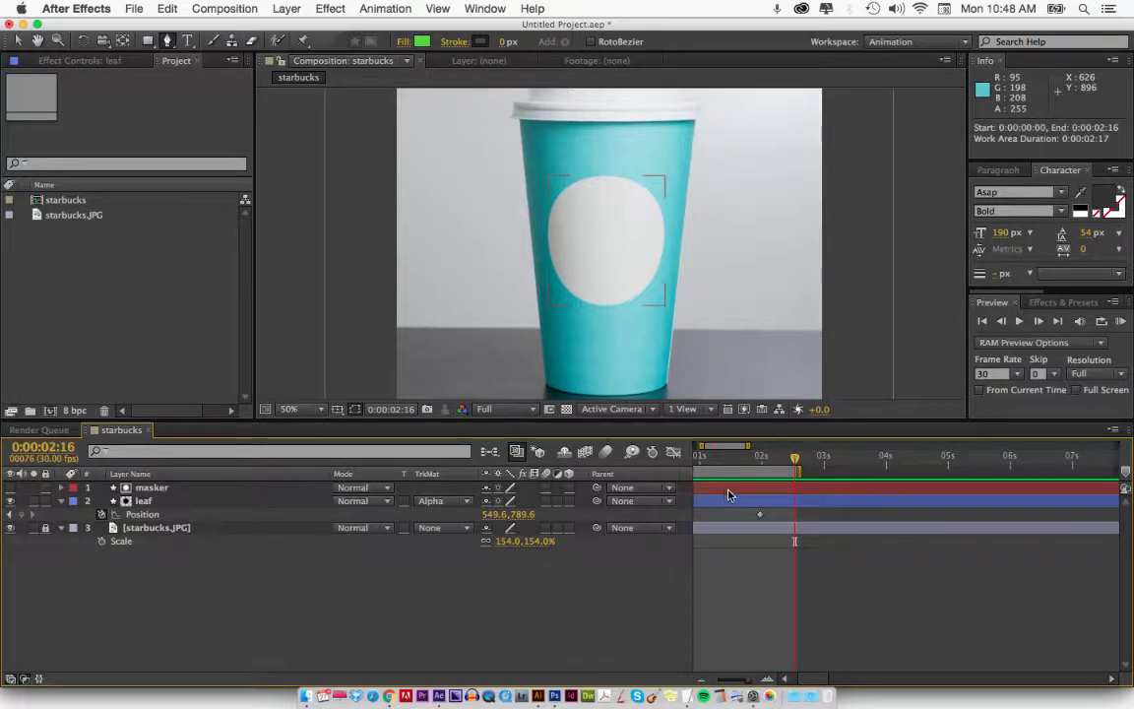
scroll(729, 494, left, 2)
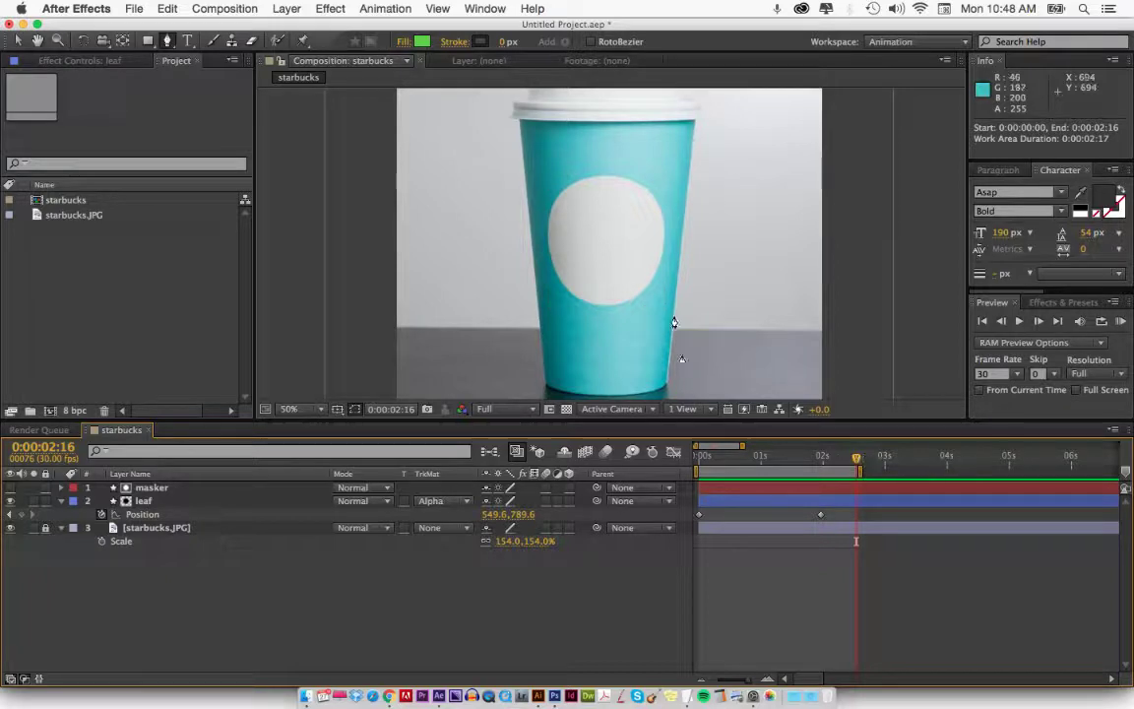
click(763, 489)
- At 25% view, duplicate the leaf layer twice to create leaf 2 and leaf 3
key(comma)
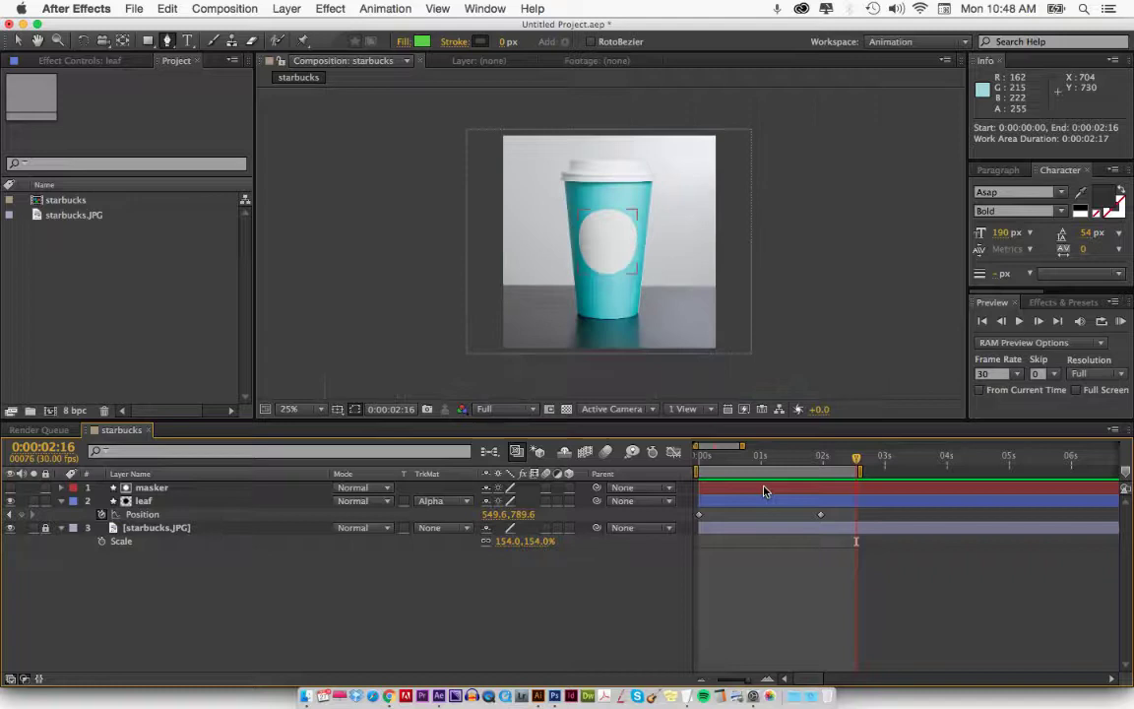
click(770, 309)
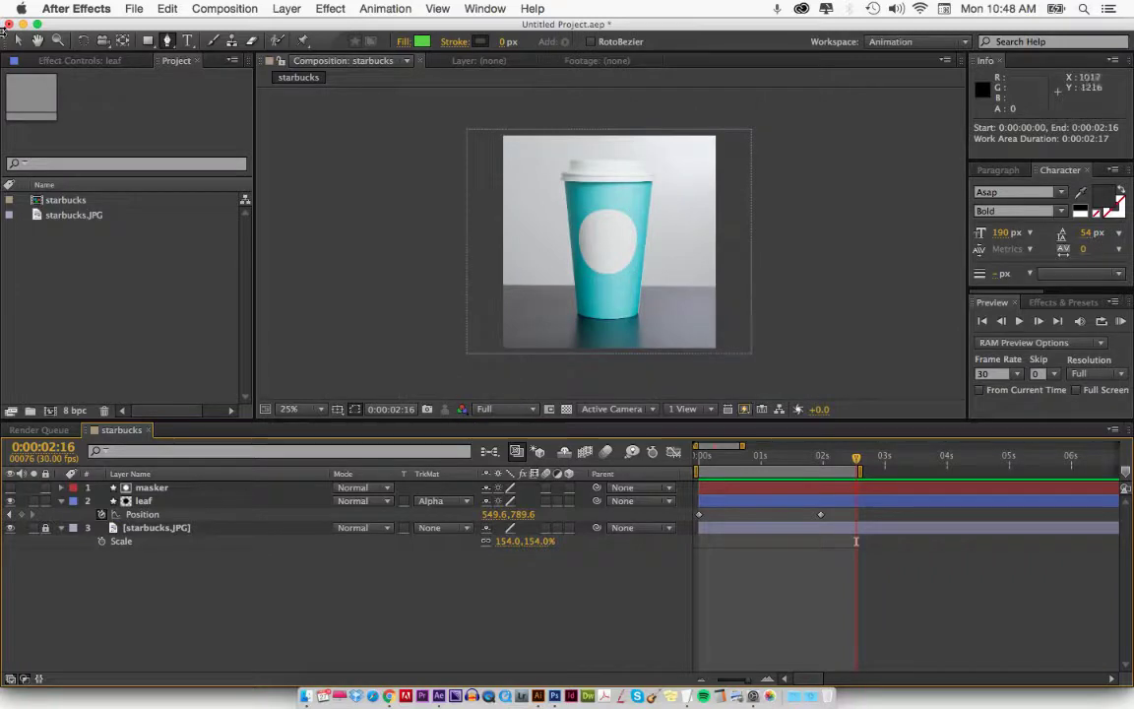
click(19, 41)
click(756, 494)
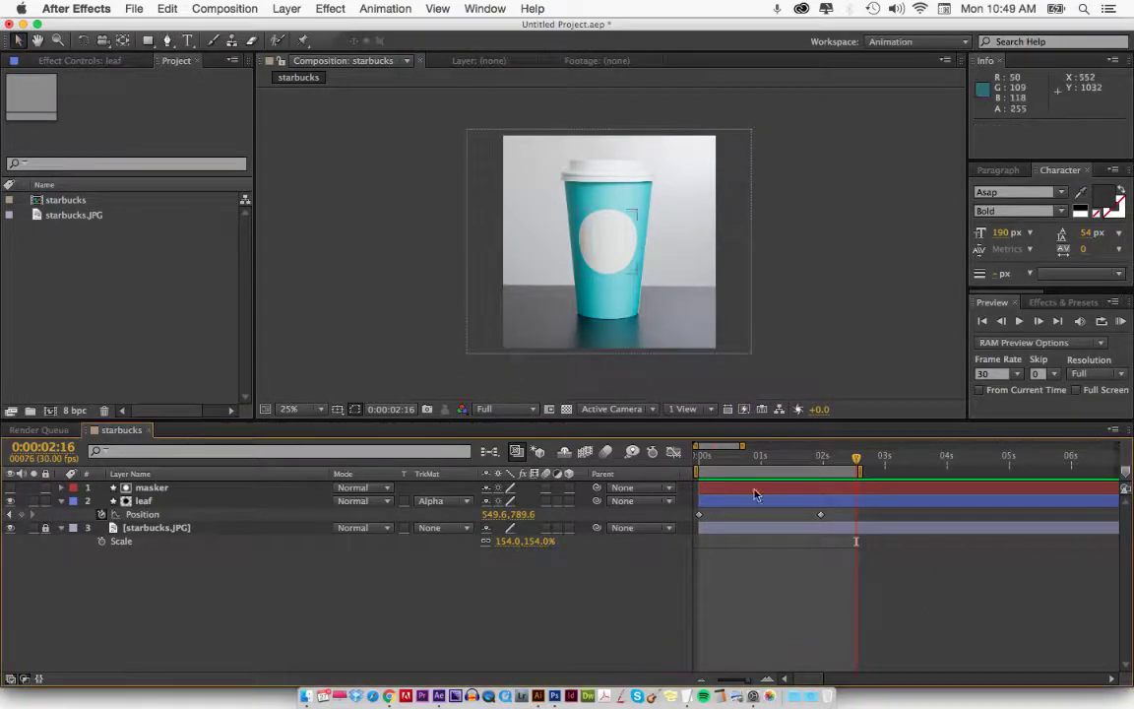
click(730, 499)
click(144, 501)
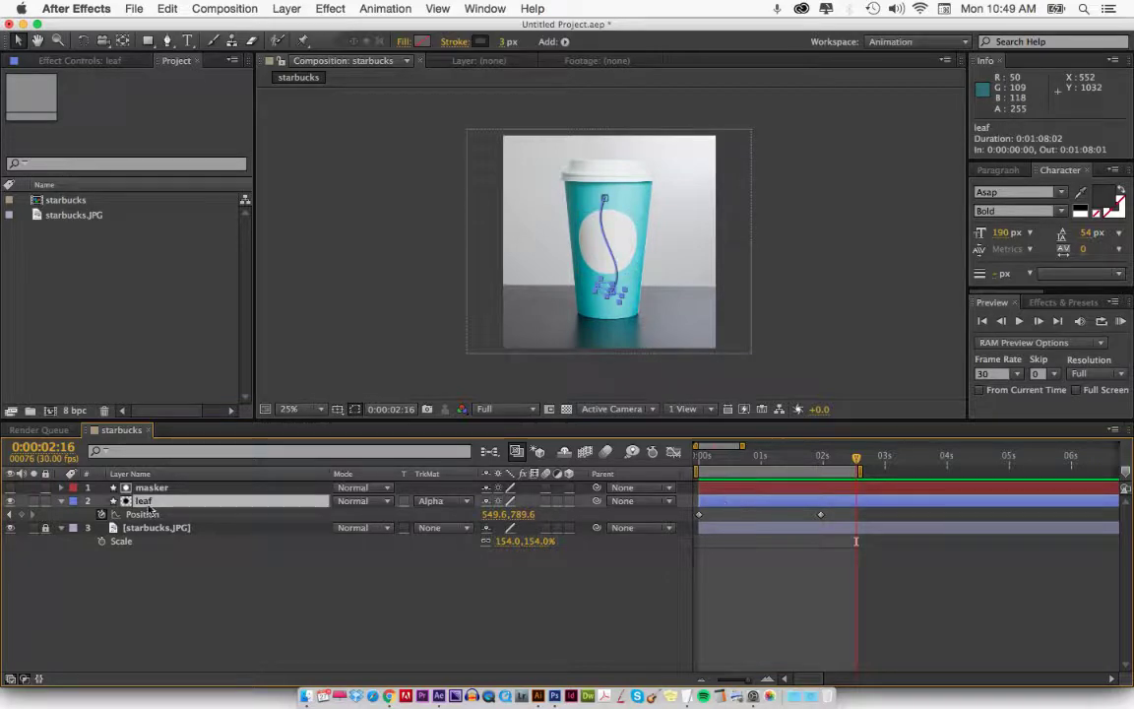
key(super+d)
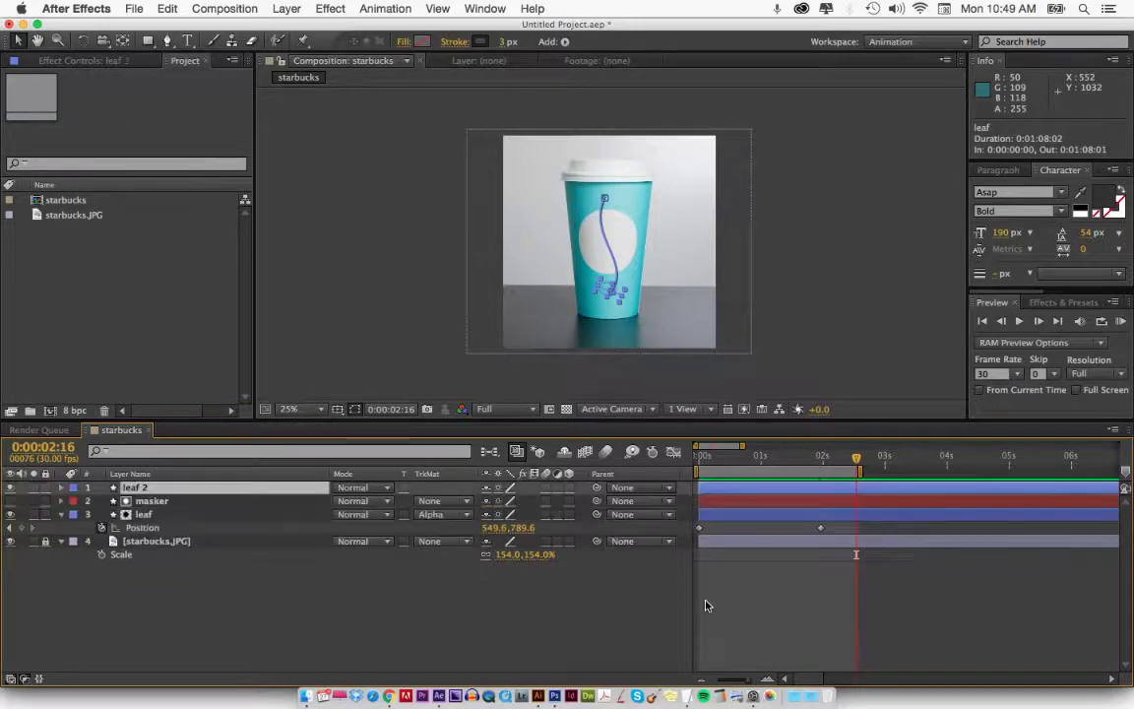
key(super+d)
- Move leaf 2 and leaf 3 below masker and set every leaf's track matte to None
click(710, 513)
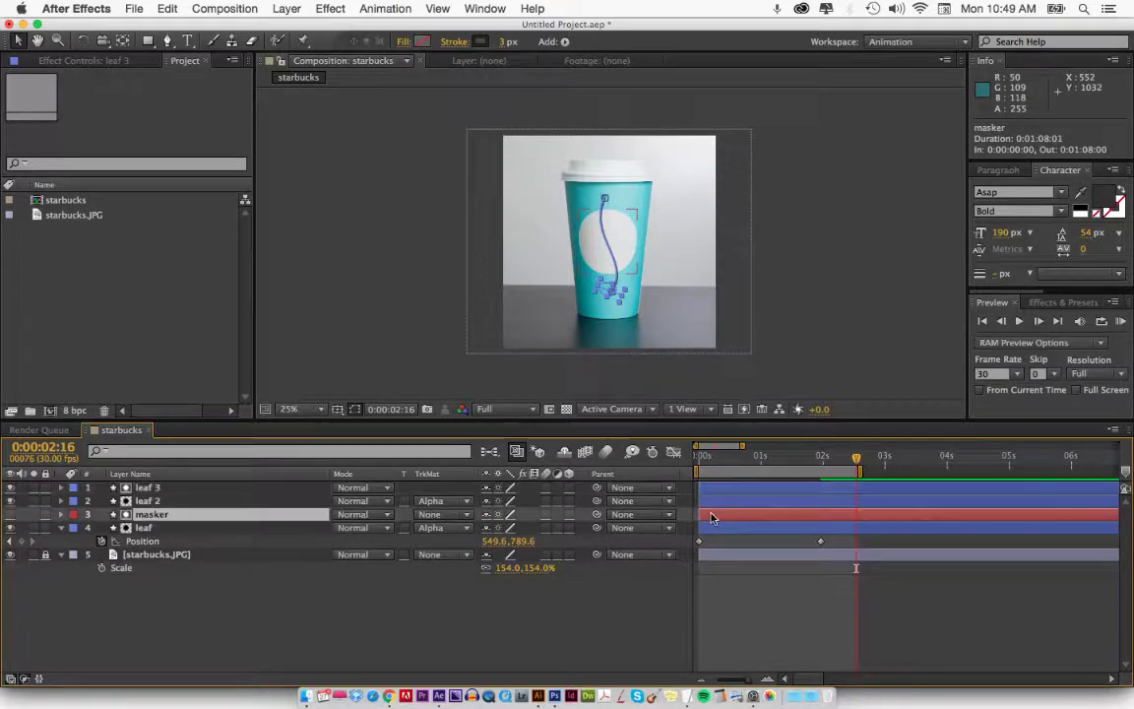
click(441, 530)
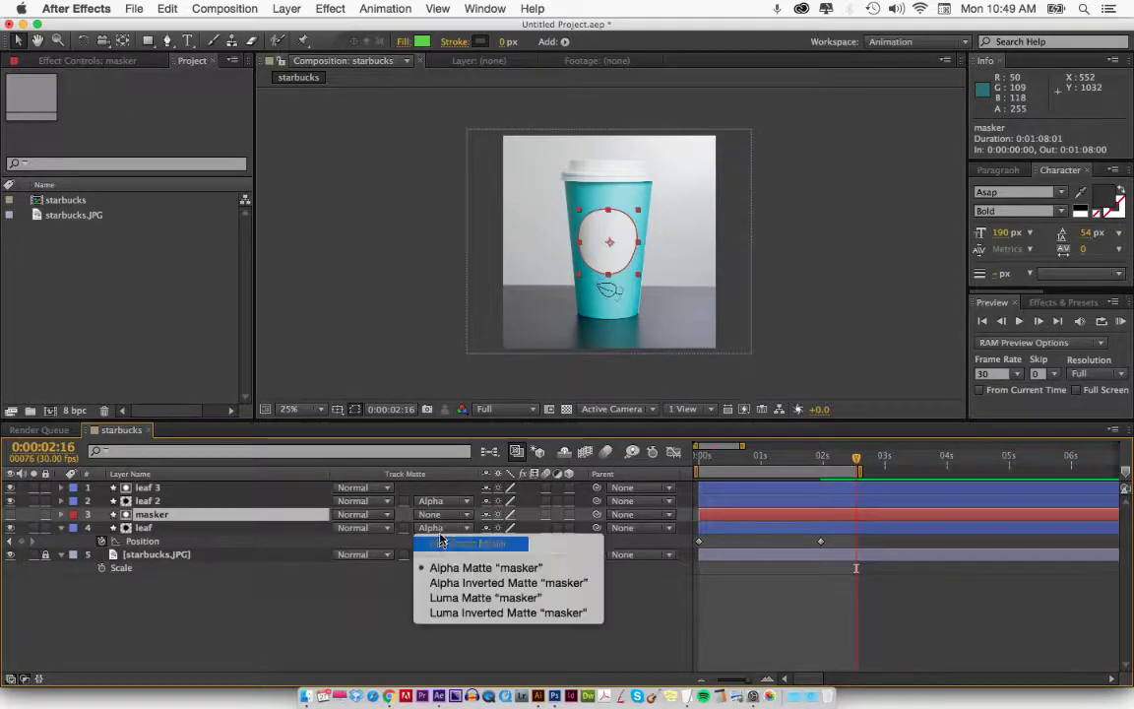
click(435, 542)
click(441, 515)
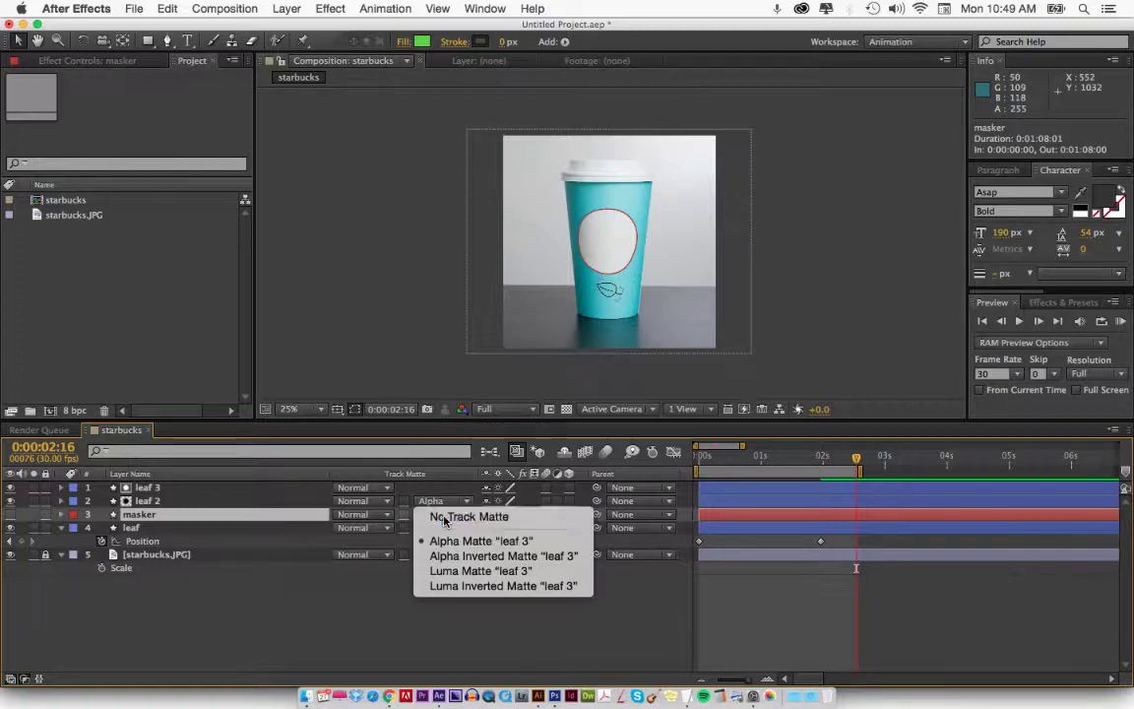
click(445, 517)
click(143, 486)
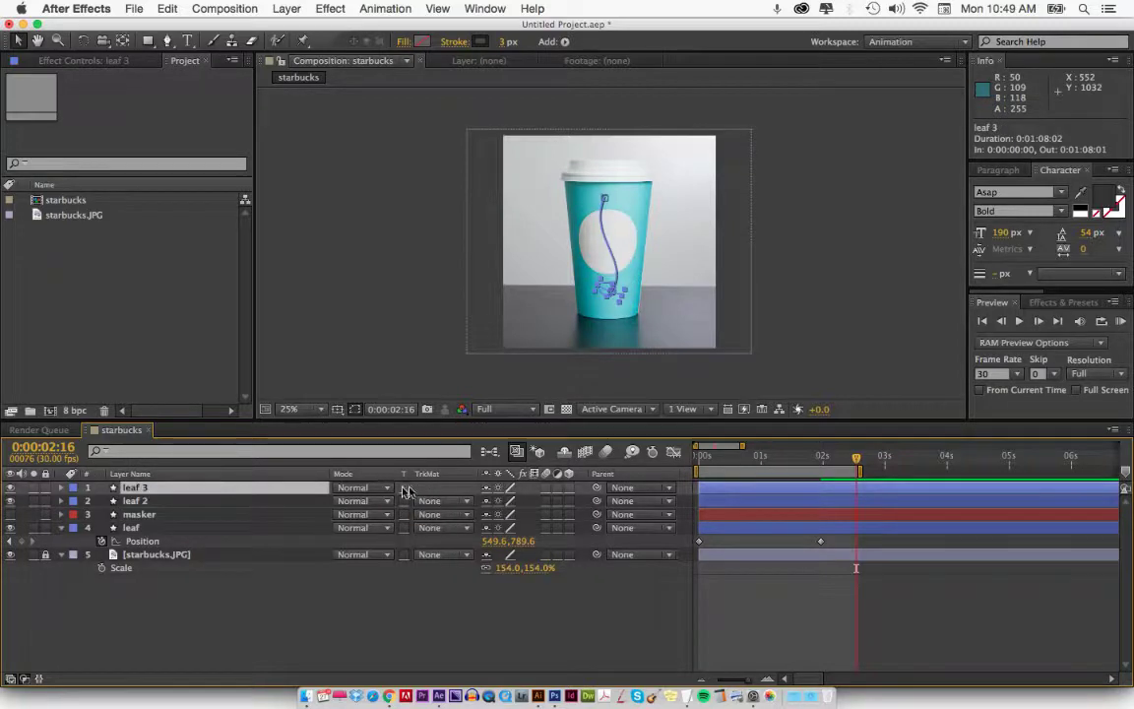
shift+click(136, 501)
drag(136, 501, 140, 525)
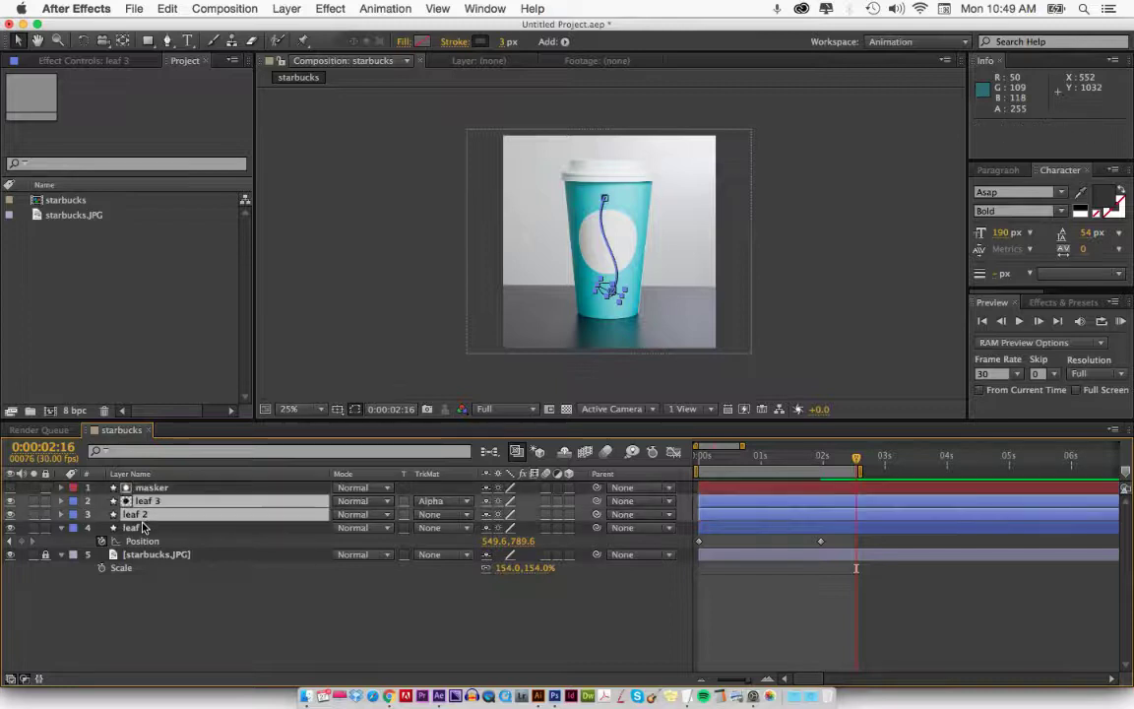
click(441, 500)
click(433, 450)
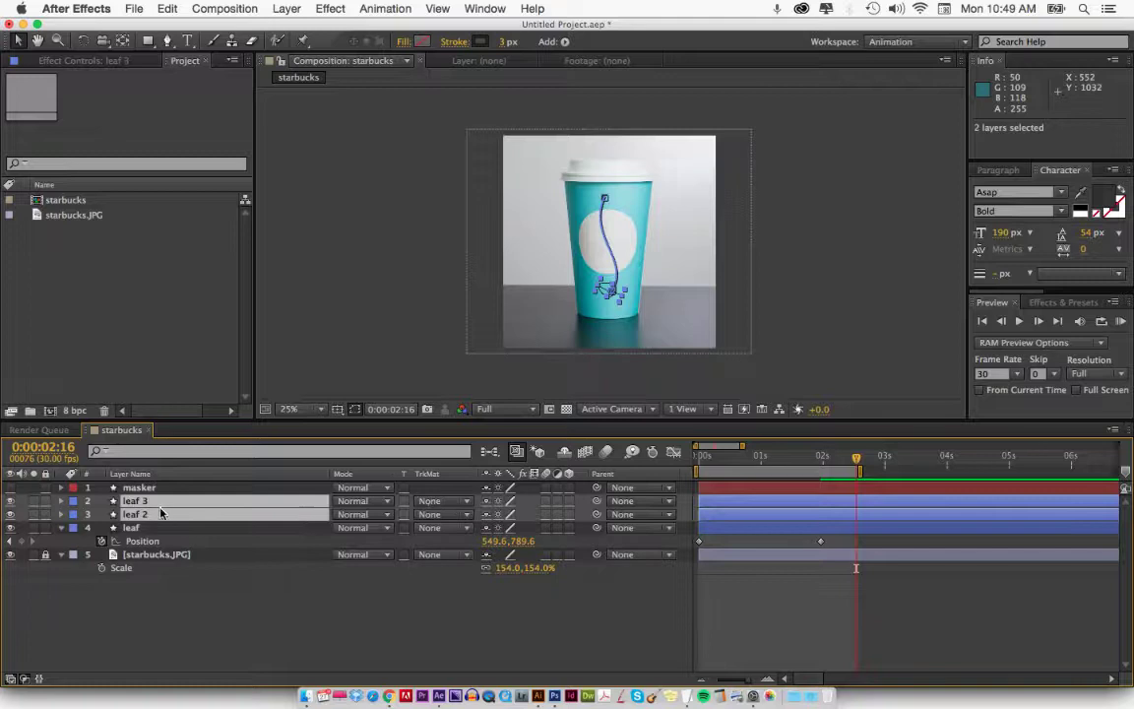
click(147, 527)
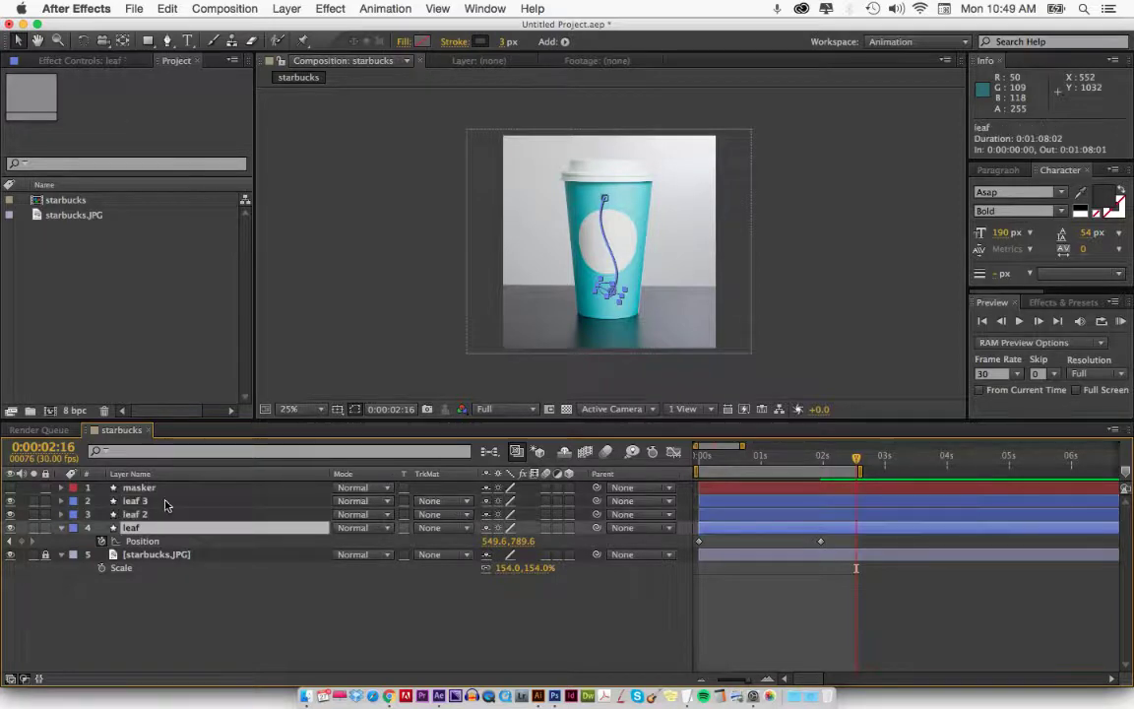
shift+click(163, 503)
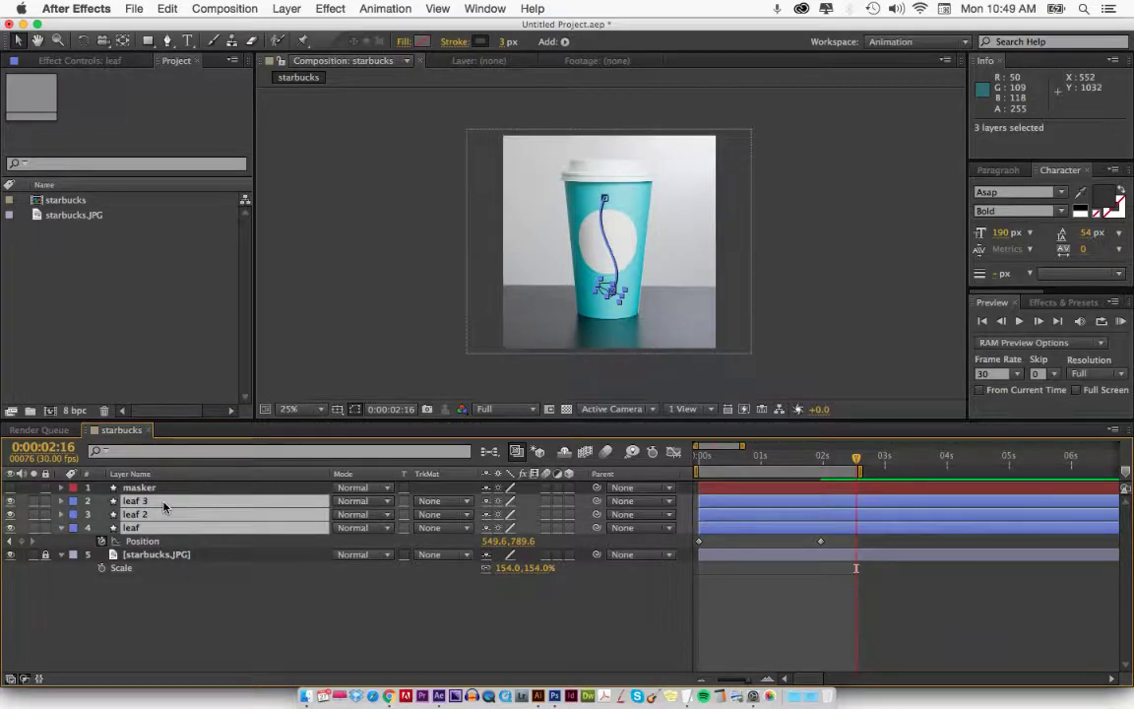
- Pre-compose the three leaf layers into a composition named 'leaves'
key(super+shift+c)
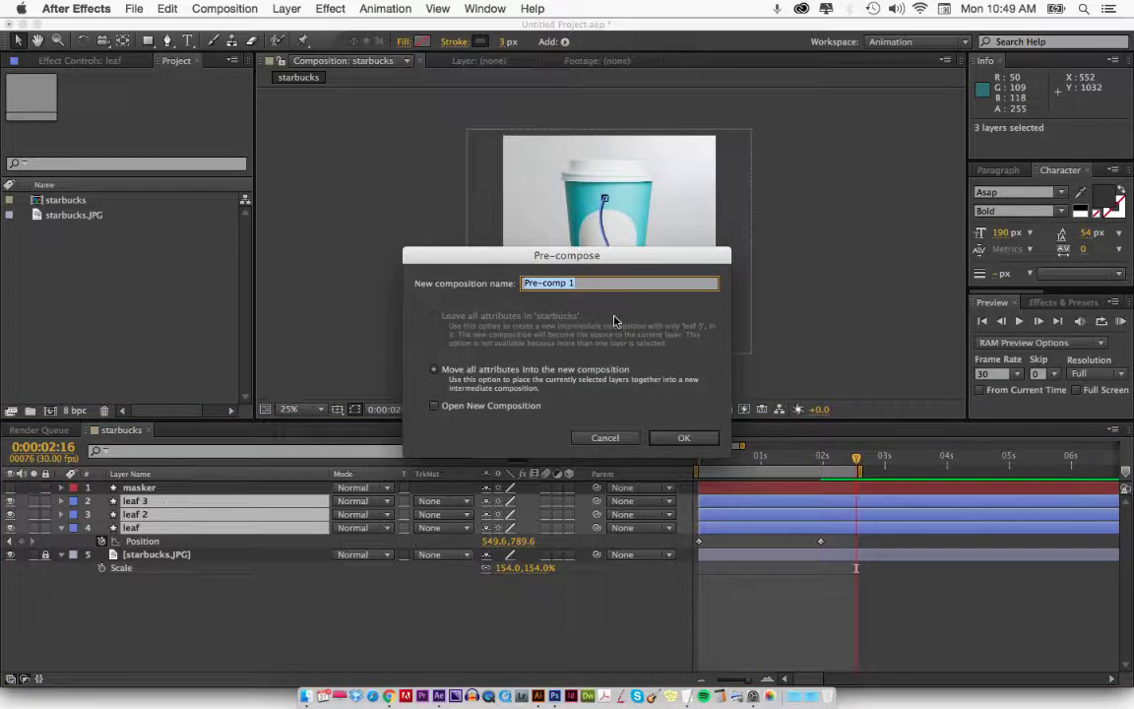
text(leaves)
key(Return)
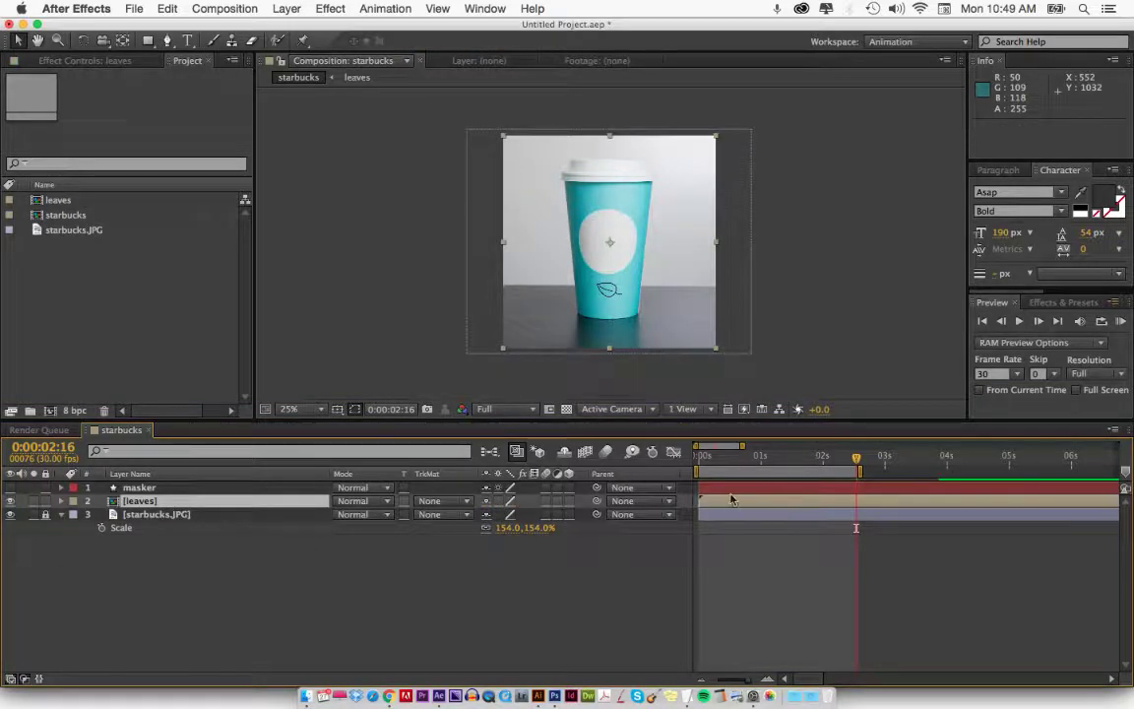
drag(710, 456, 734, 463)
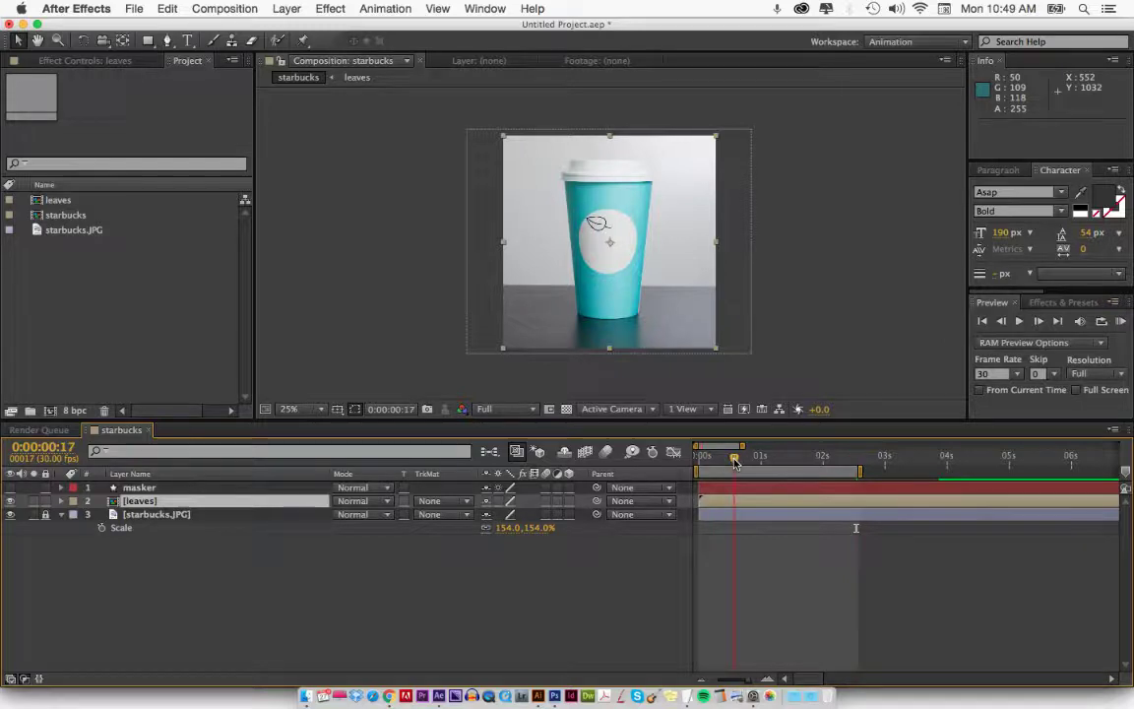
double_click(719, 507)
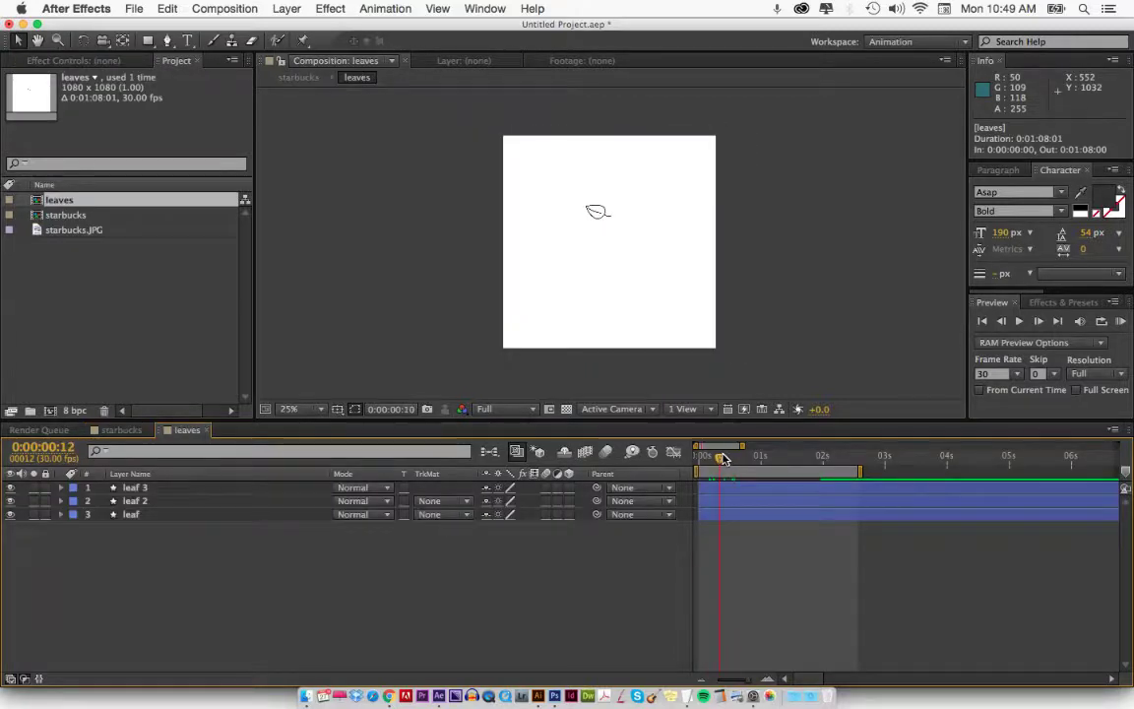
click(120, 430)
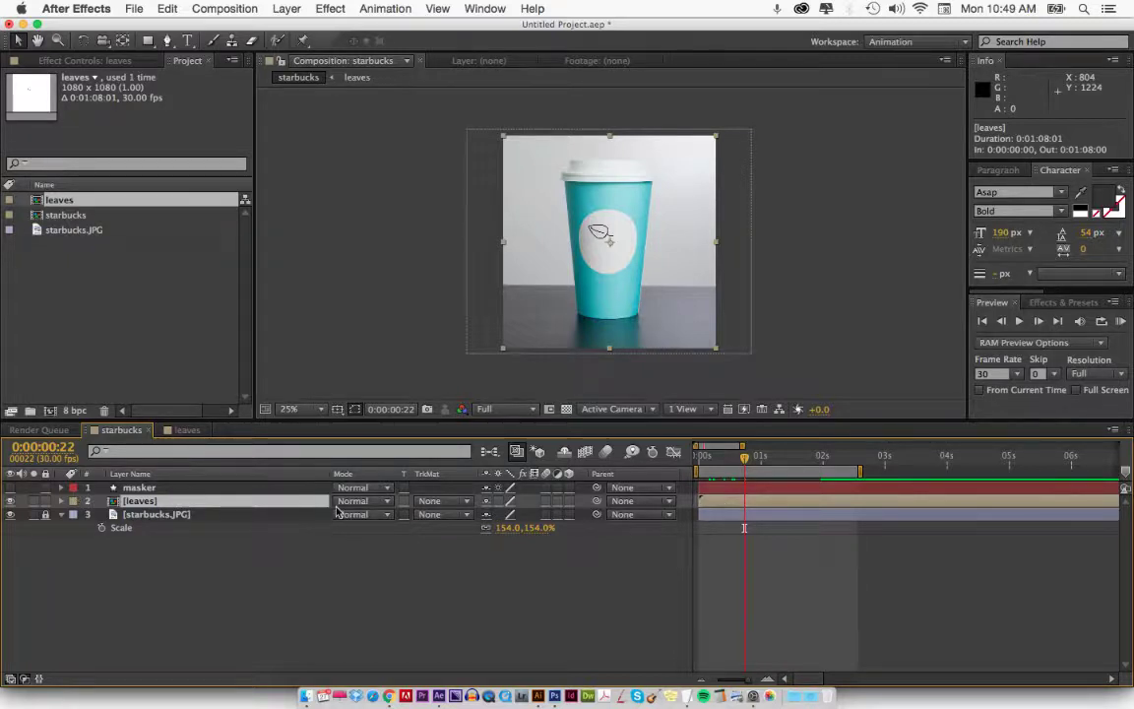
- Set the leaves layer's track matte to Alpha Matte 'masker' to clip it to the circle
click(387, 501)
click(389, 507)
click(451, 502)
click(461, 537)
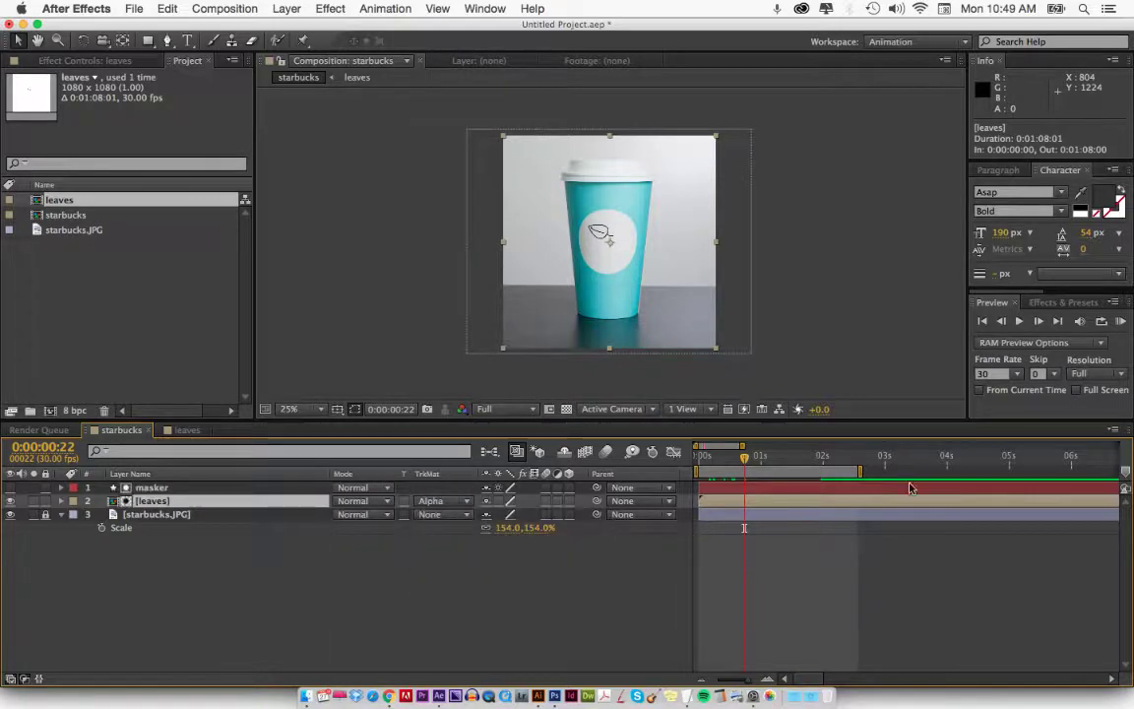
mouse_move(714, 462)
mouse_down()
mouse_move(705, 459)
mouse_move(718, 459)
mouse_up()
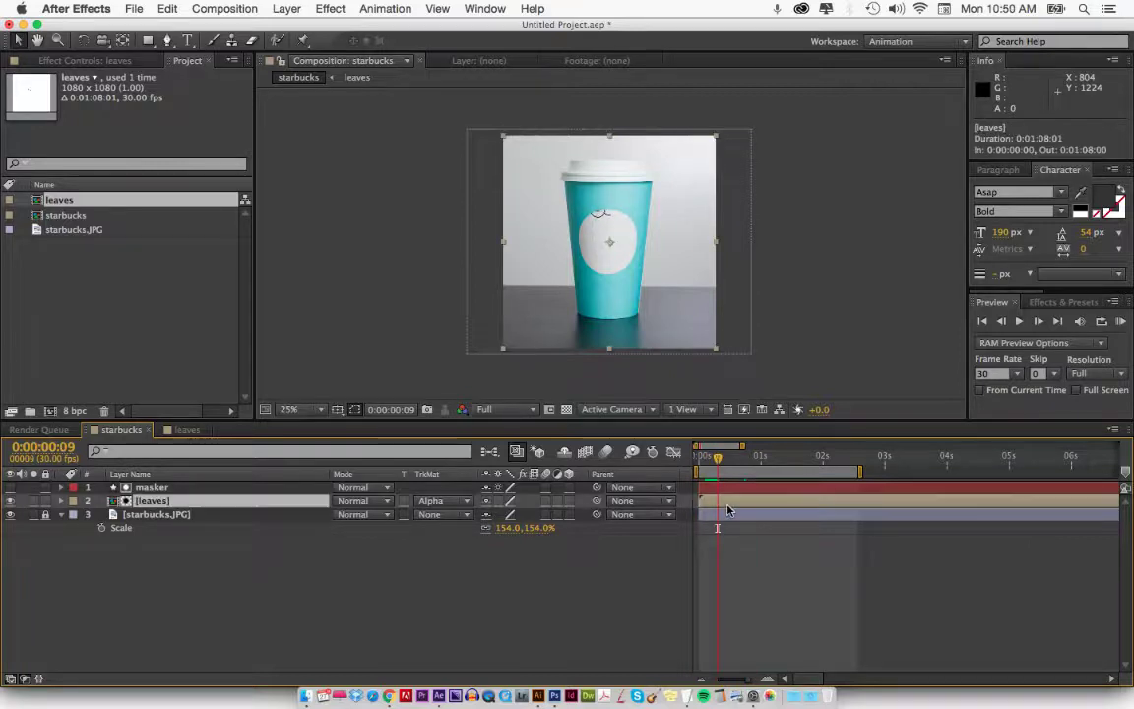
- Reshape leaf 3's fall path, scale it to 71% and tilt it to a new angle
double_click(728, 503)
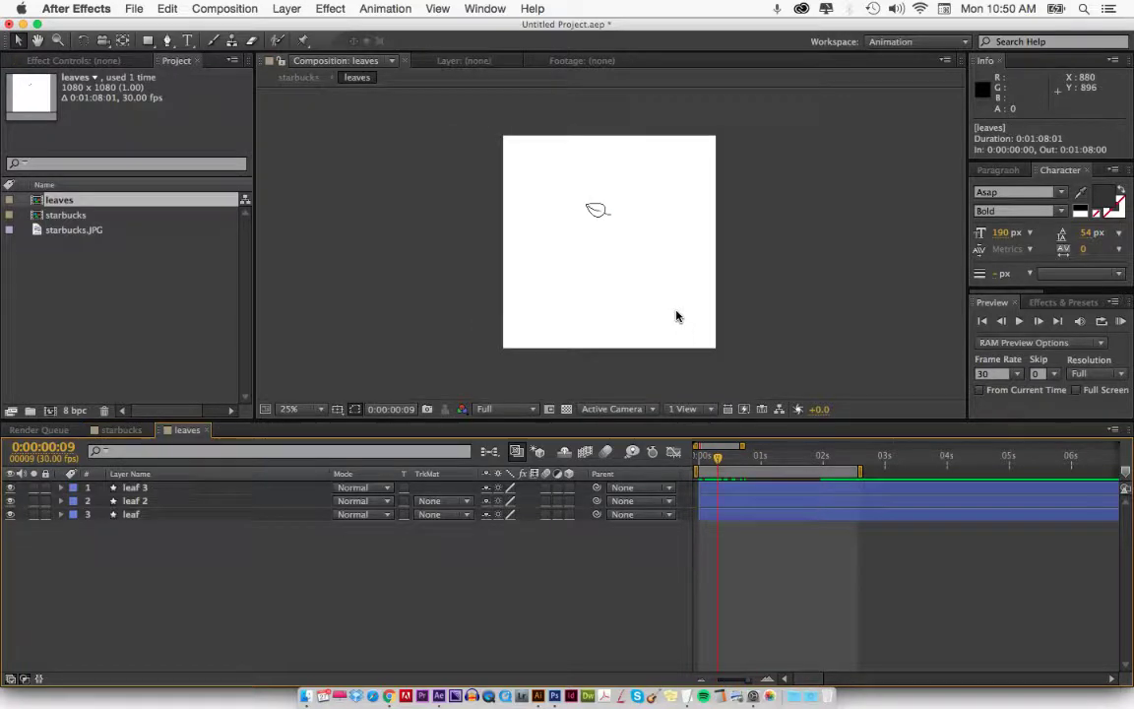
key(.)
click(706, 491)
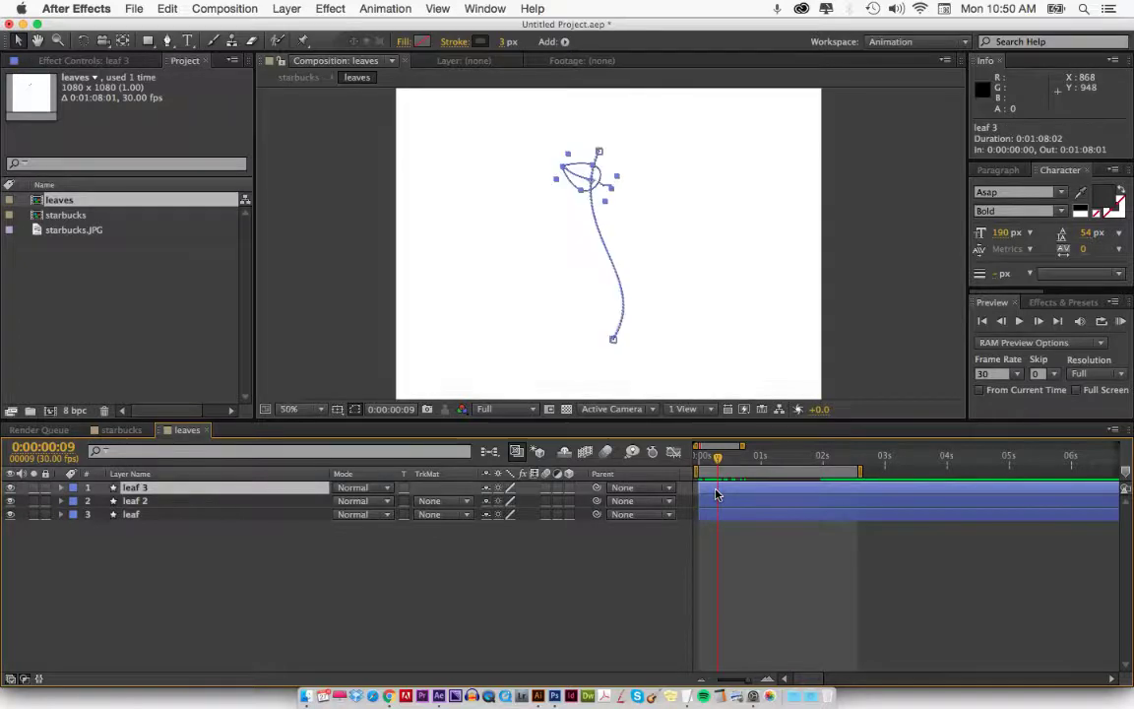
key(p)
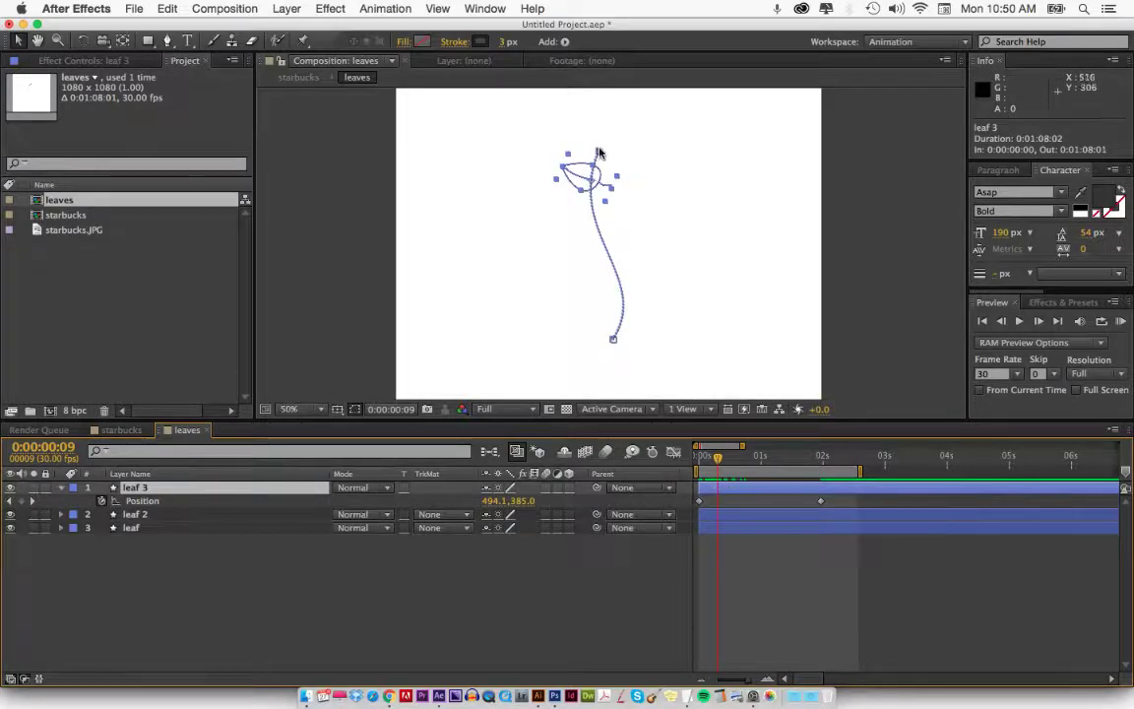
drag(598, 154, 658, 139)
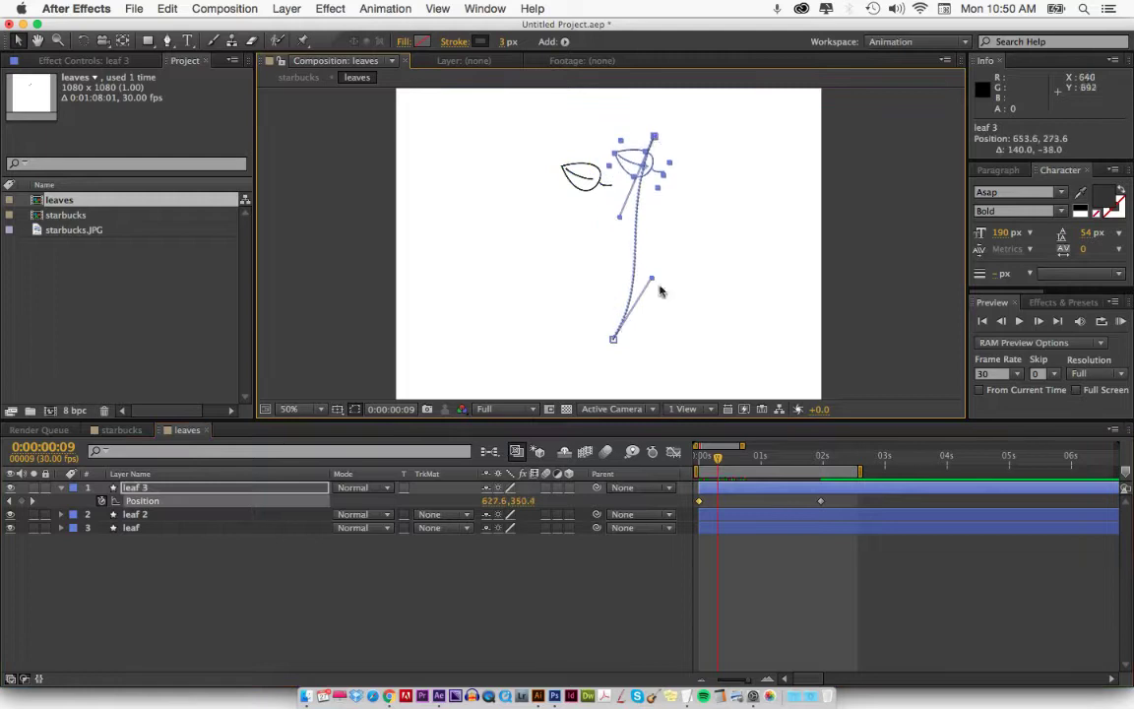
drag(614, 338, 635, 350)
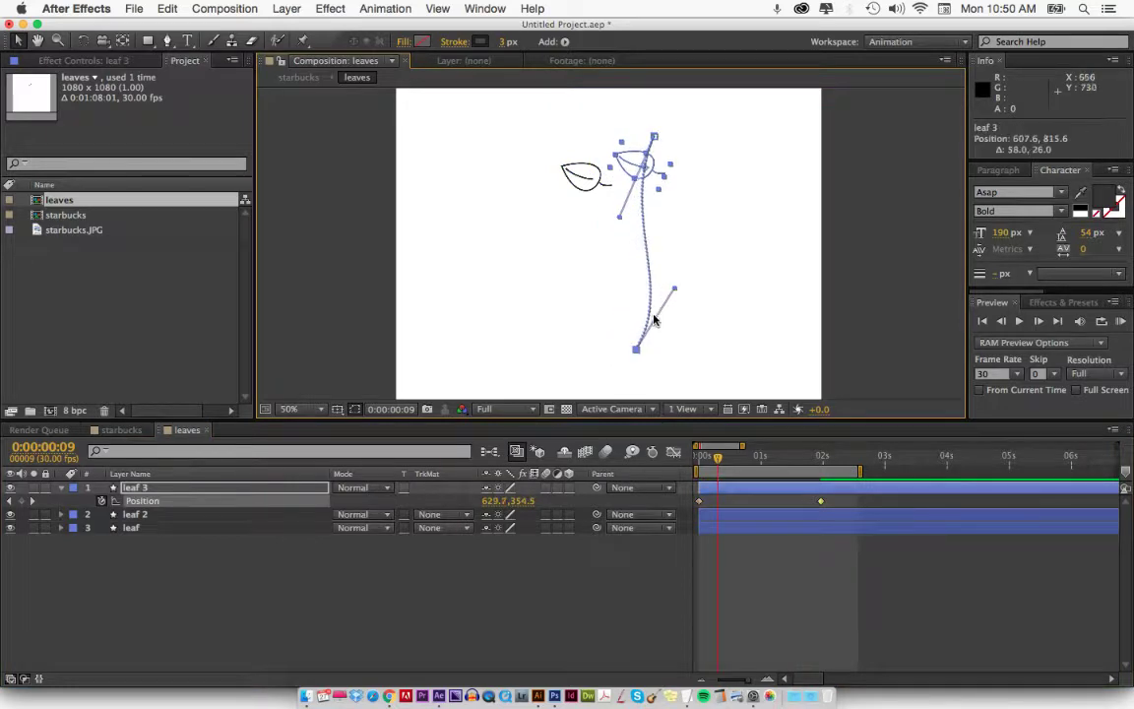
key(alt+shift+s)
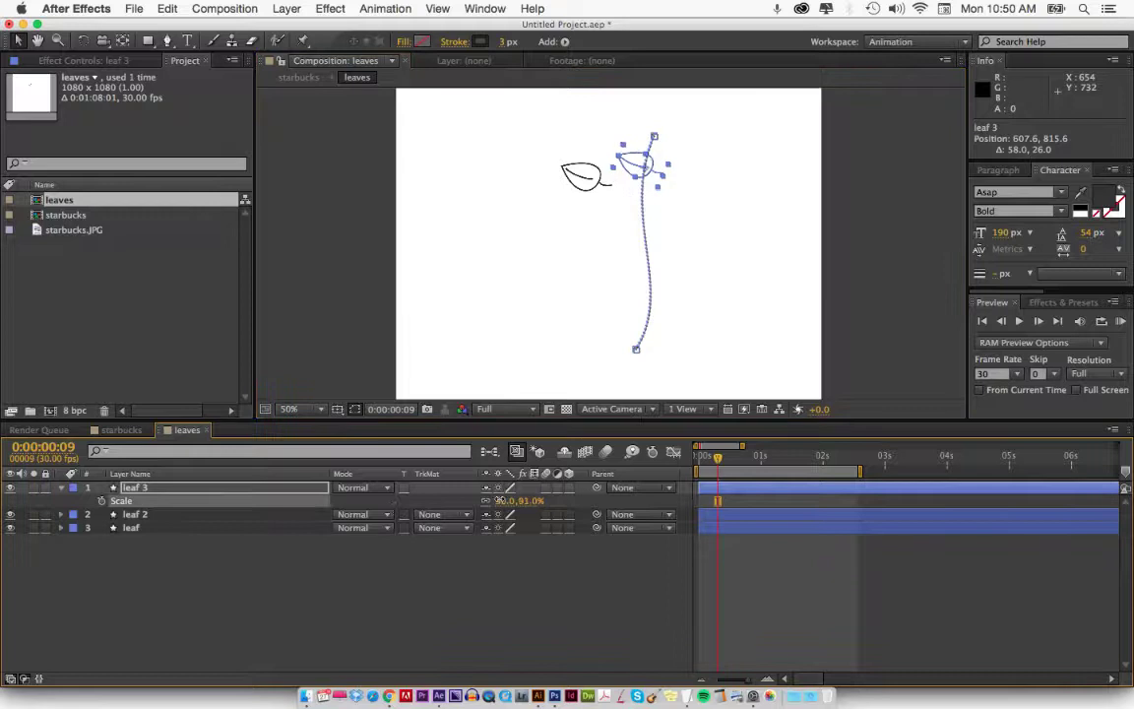
drag(500, 500, 480, 500)
key(w)
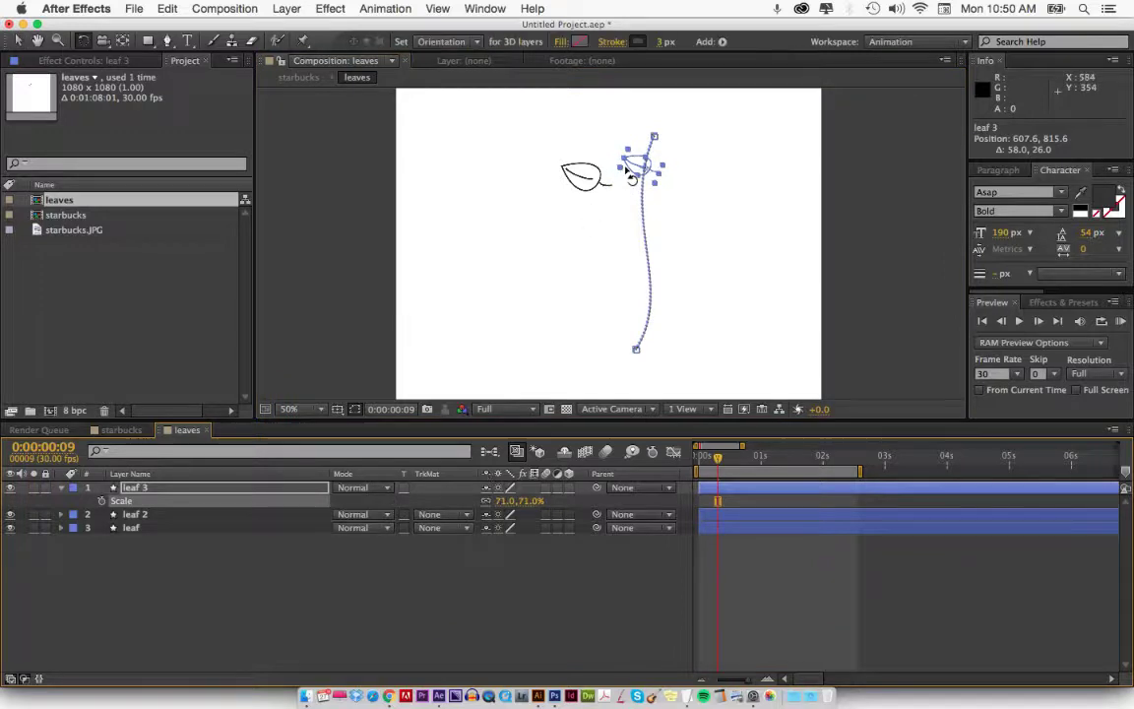
drag(631, 175, 625, 128)
key(v)
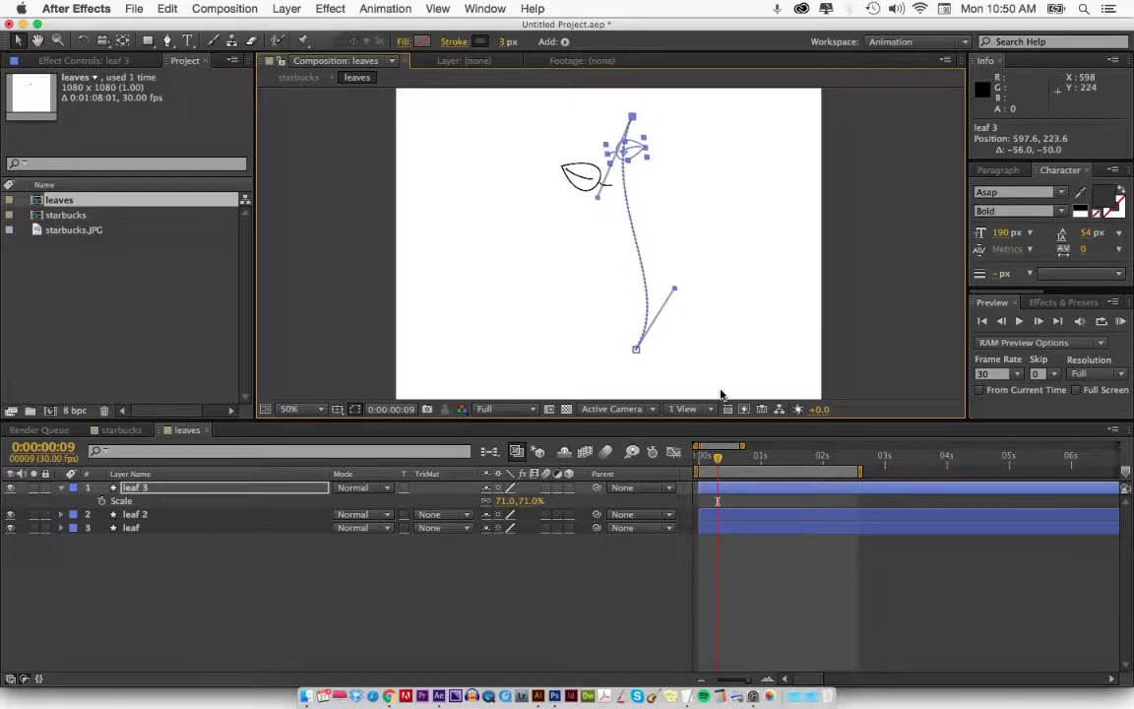
- Shift leaf 2's path to the left, tilt it and scale it to 68%
click(709, 517)
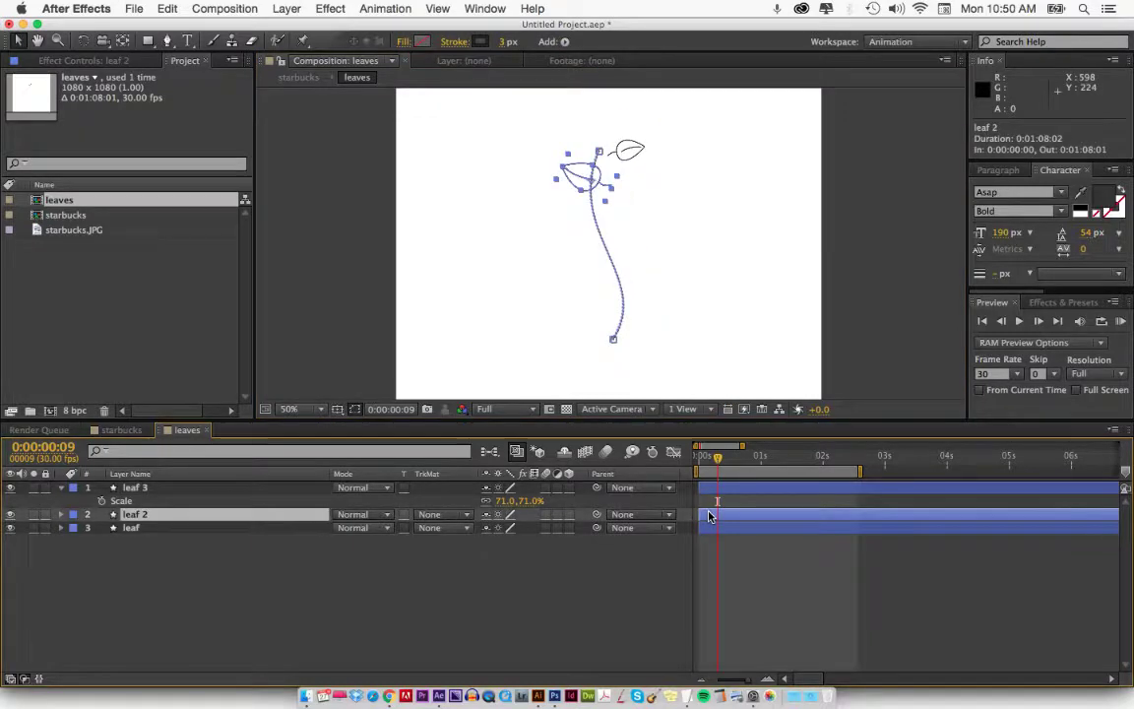
key(p)
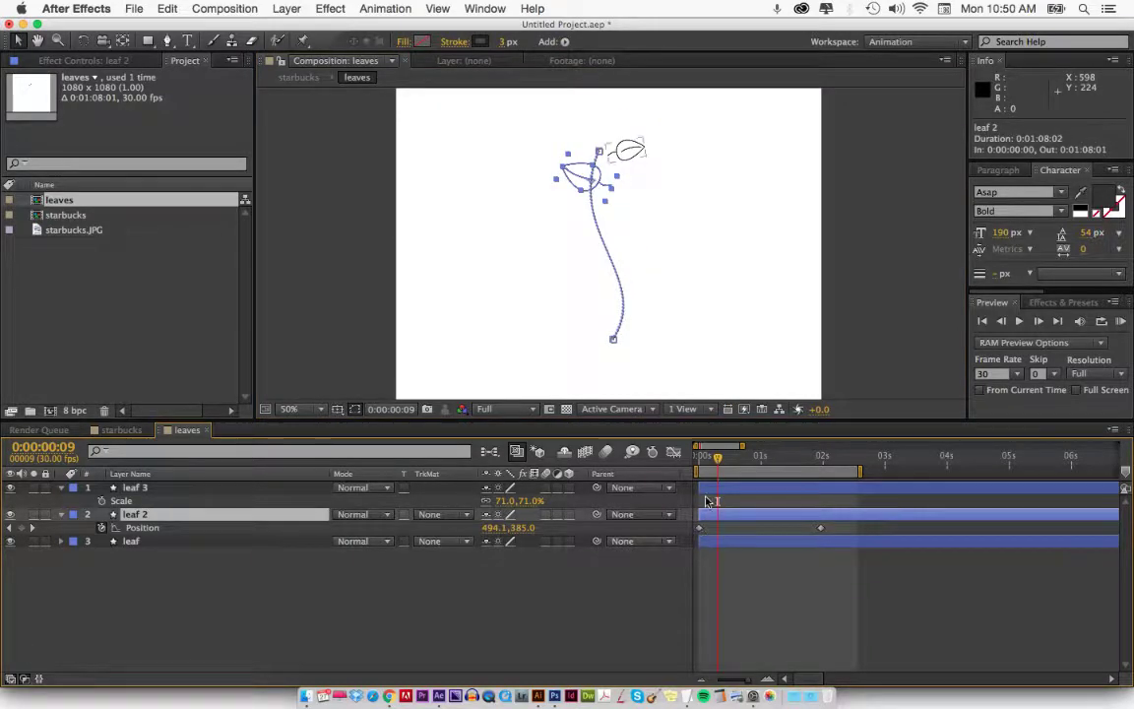
drag(612, 340, 578, 343)
drag(599, 155, 546, 167)
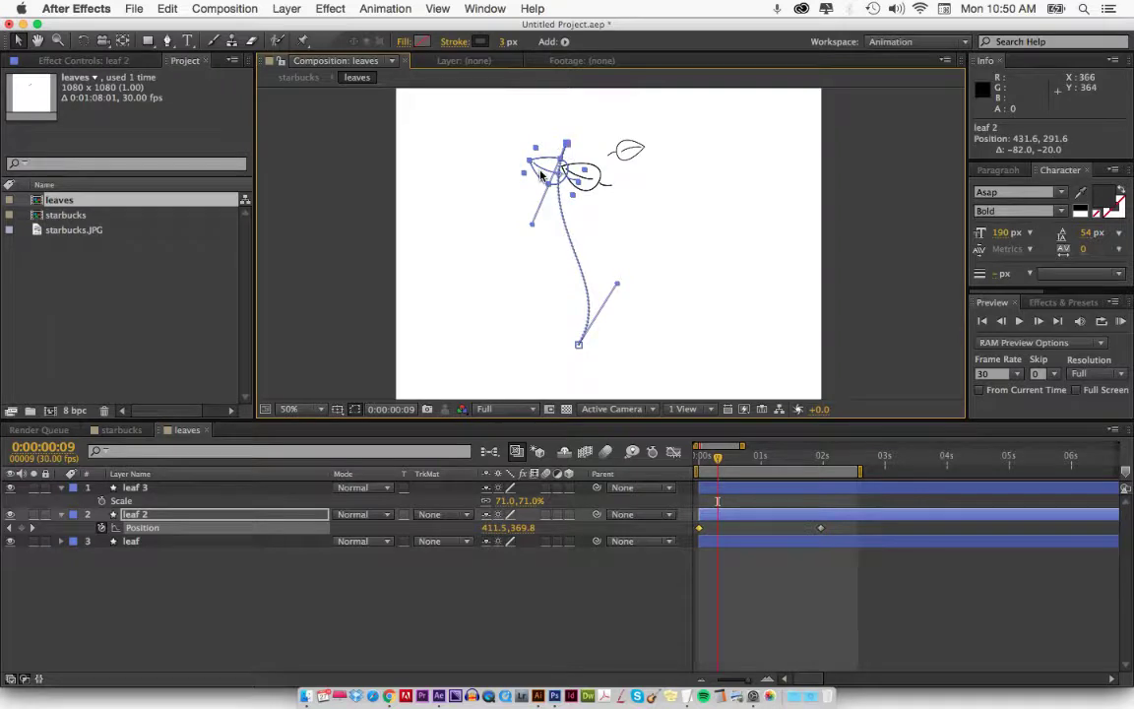
key(w)
drag(540, 171, 492, 143)
key(s)
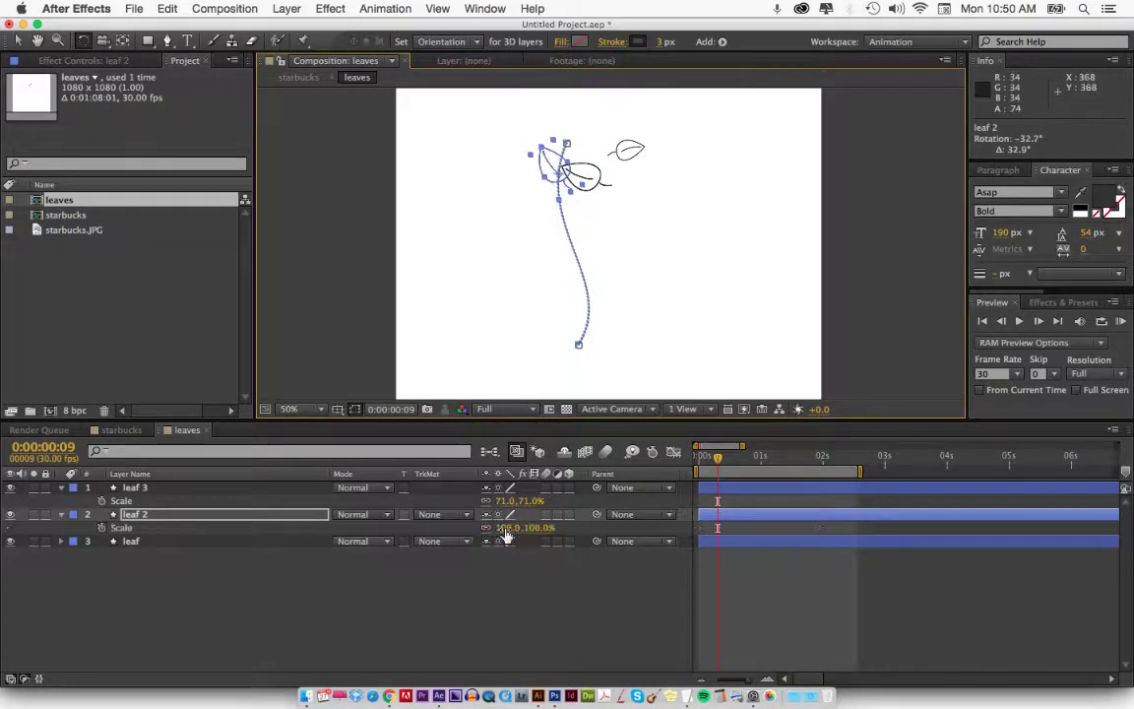
drag(500, 520, 468, 521)
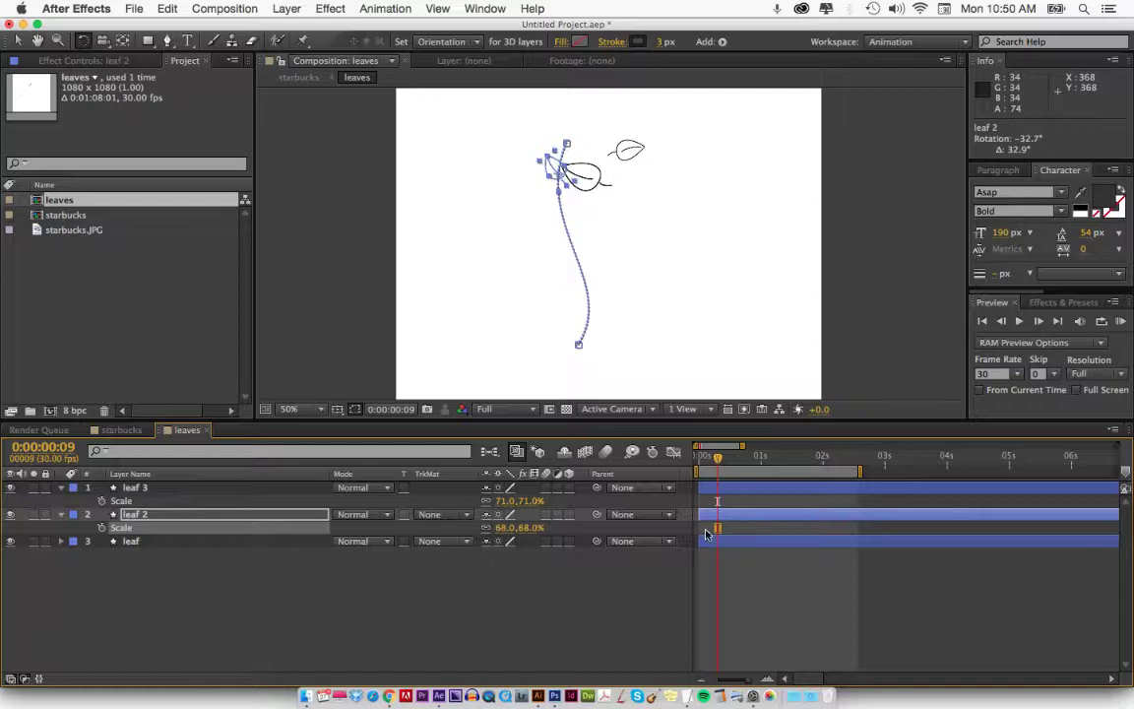
key(p)
- Retime end keyframes so leaf 3 lands near 0:00:02:11 and leaf at 0:00:03:18
key(ctrl+a)
key(p)
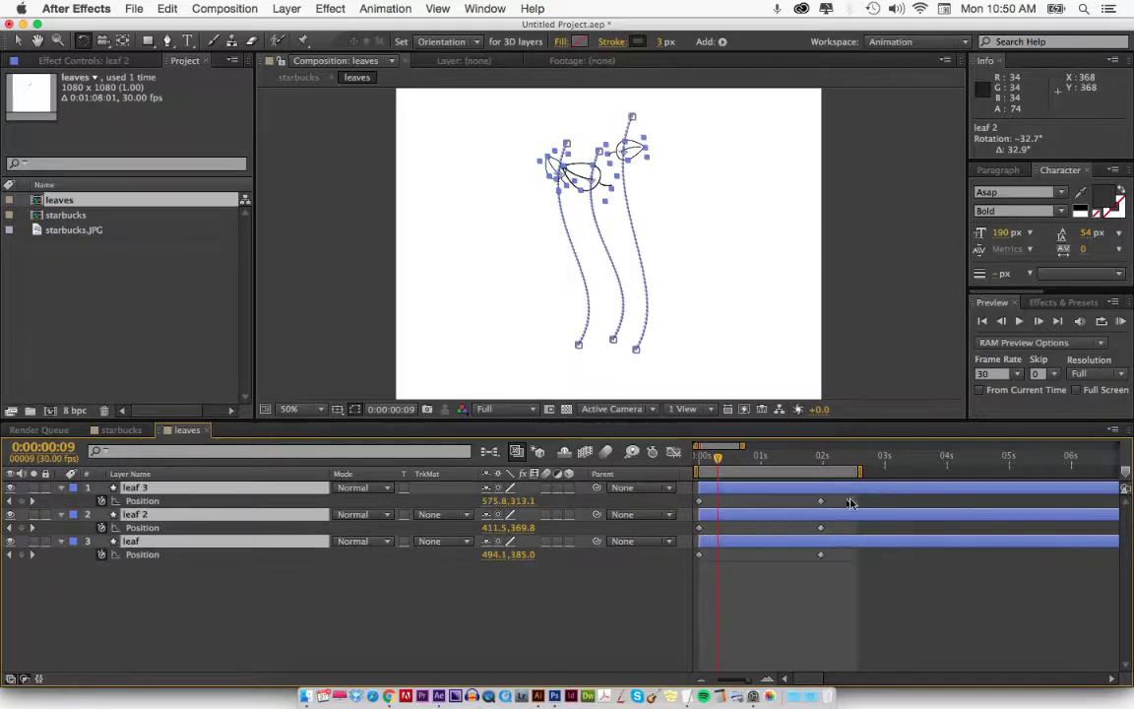
click(851, 503)
drag(820, 501, 758, 529)
key(Home)
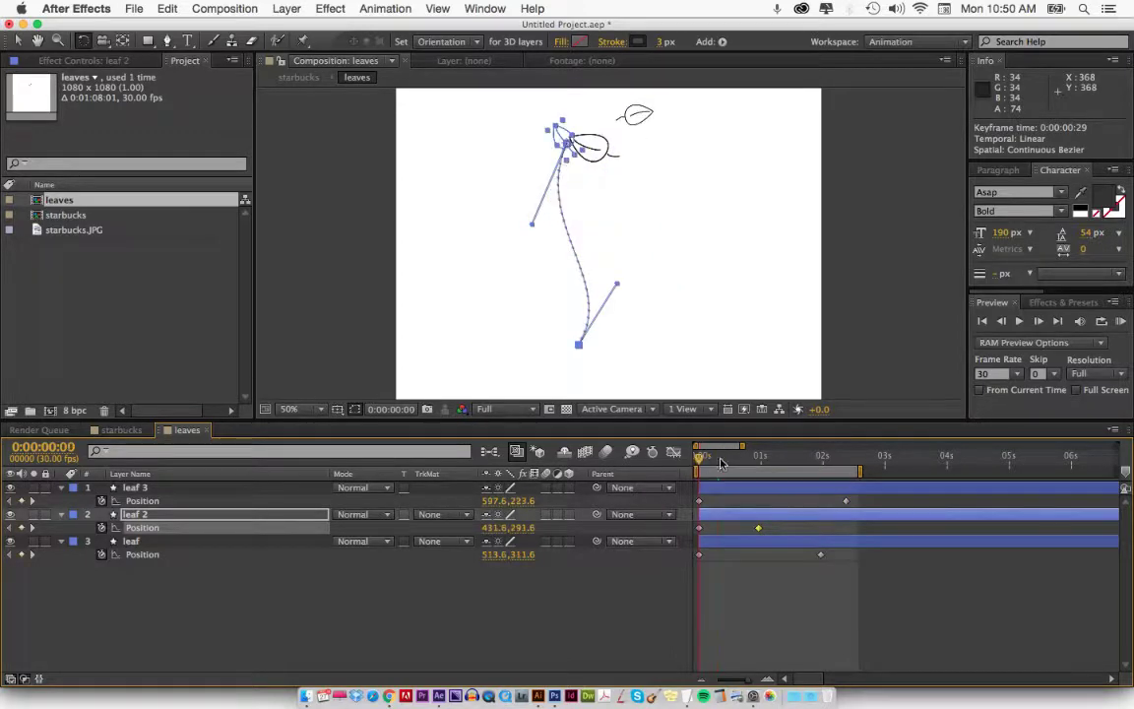
mouse_move(720, 462)
mouse_down()
mouse_move(758, 463)
mouse_move(716, 462)
mouse_move(733, 463)
mouse_up()
click(823, 555)
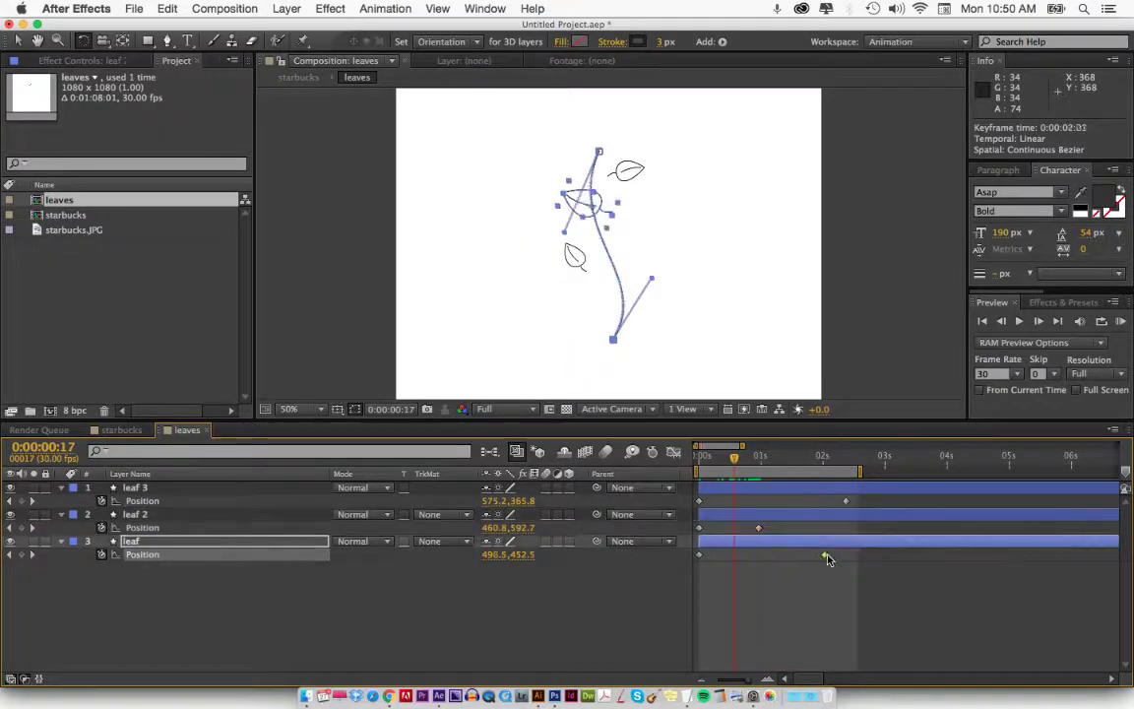
drag(827, 558, 921, 556)
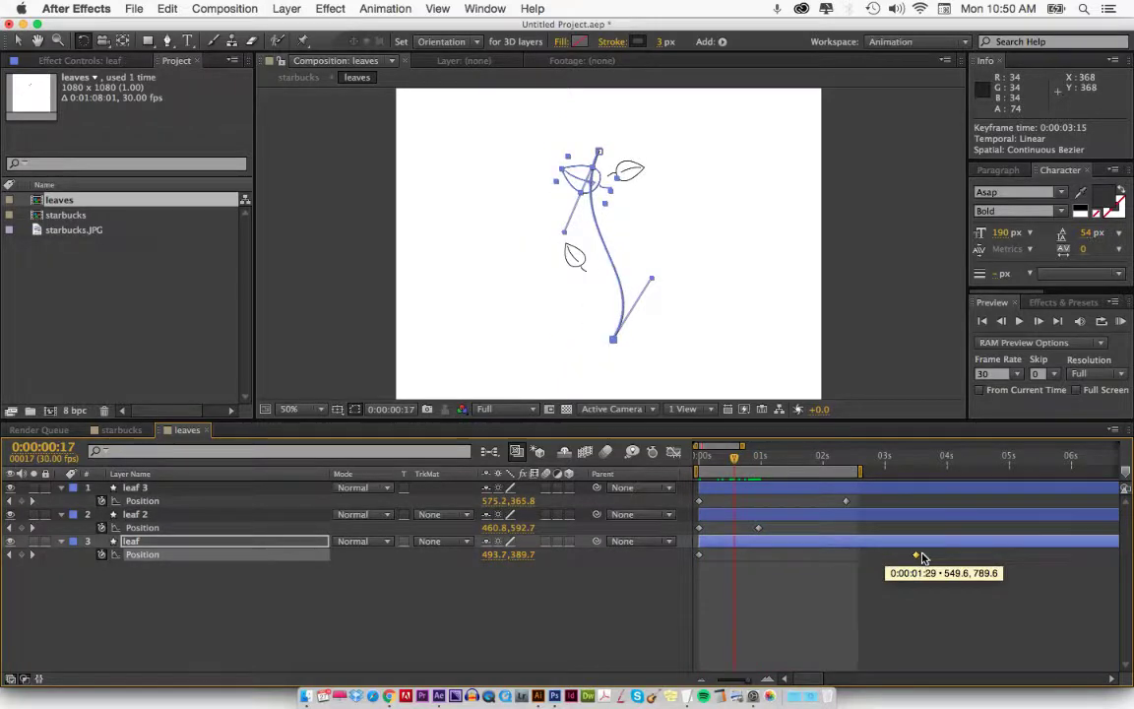
click(926, 462)
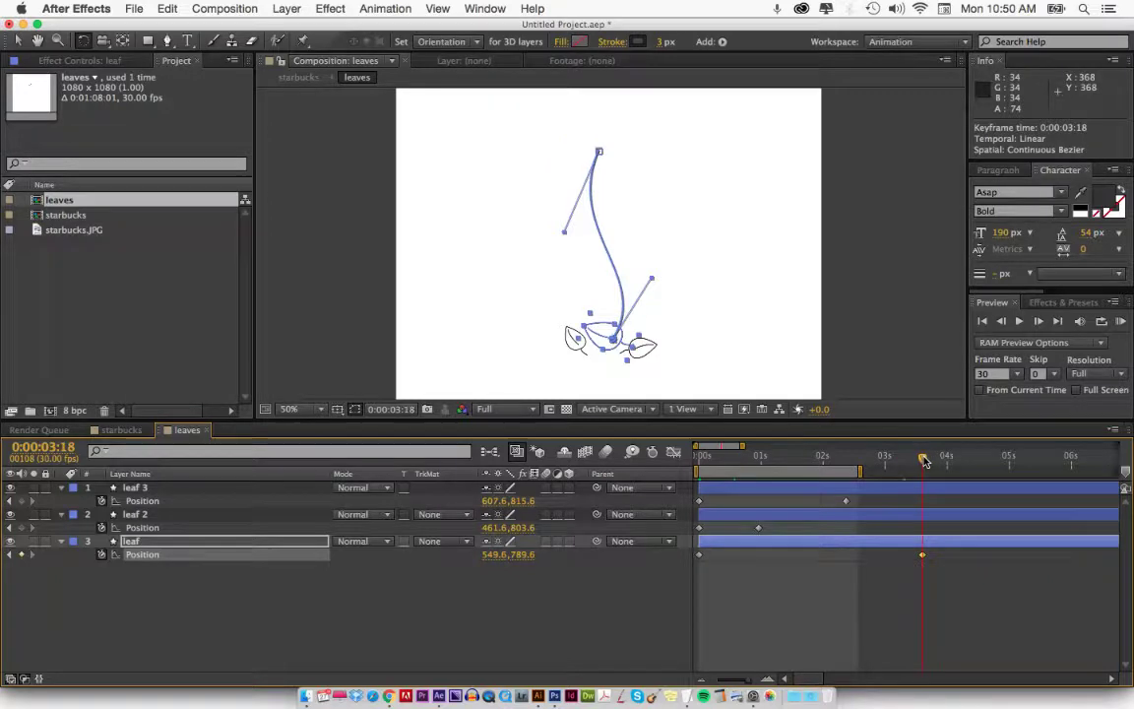
click(798, 560)
key(super+a)
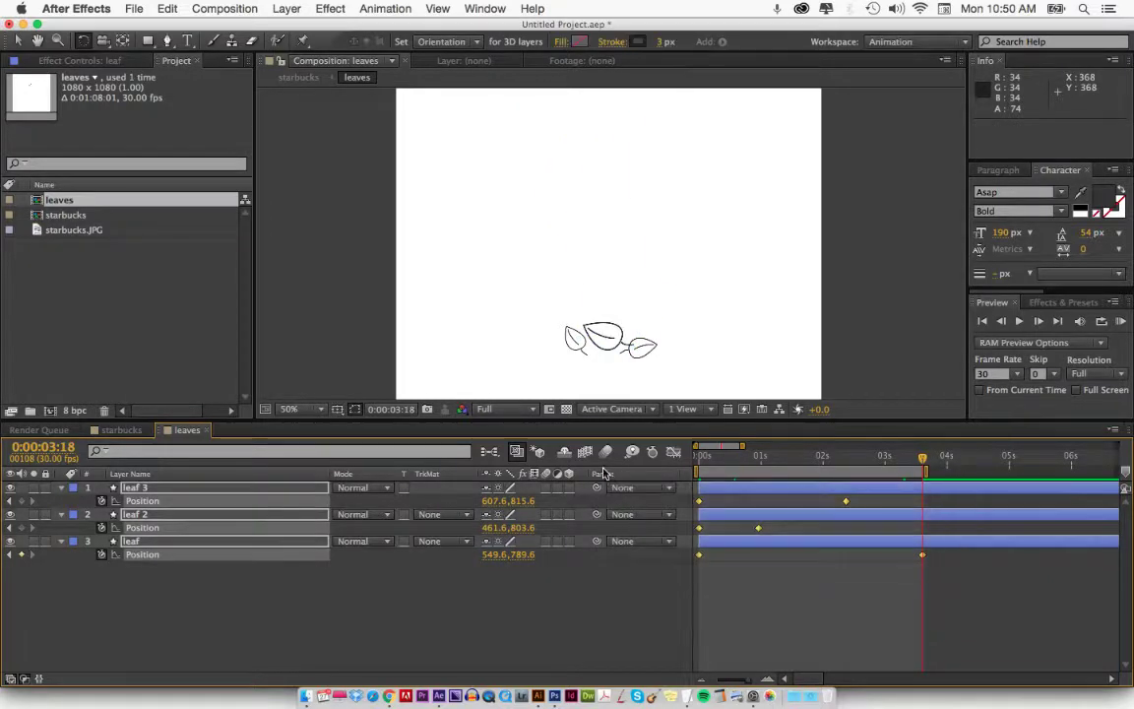
click(674, 453)
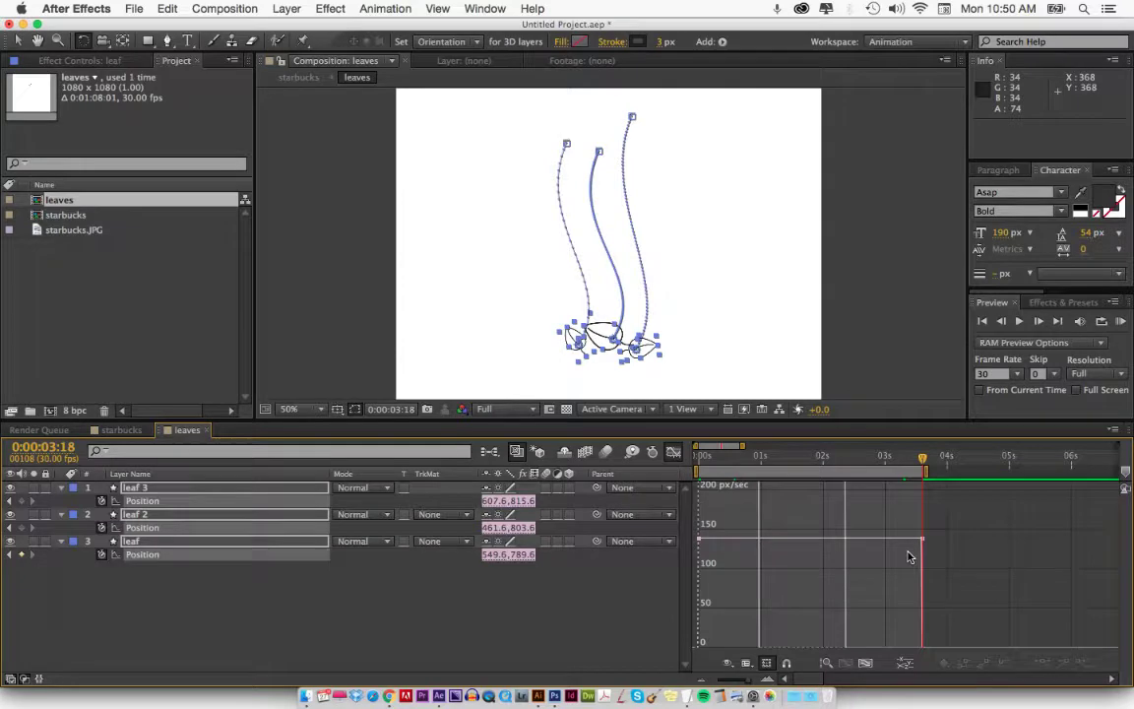
click(866, 663)
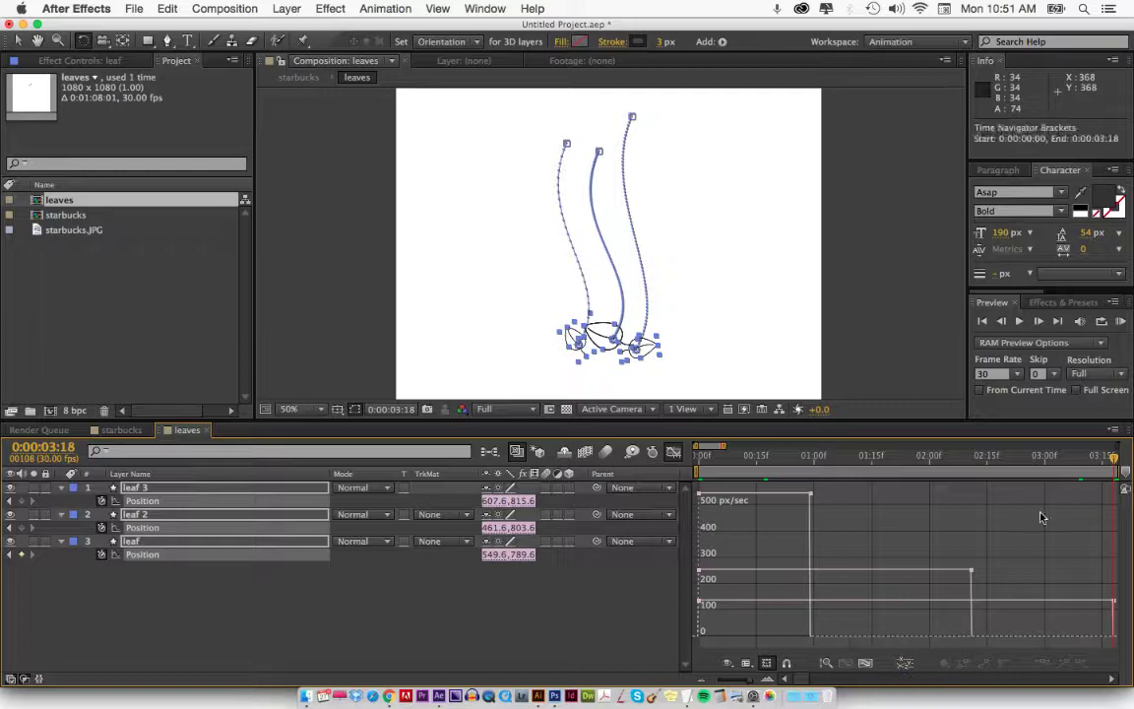
drag(1114, 457, 1121, 463)
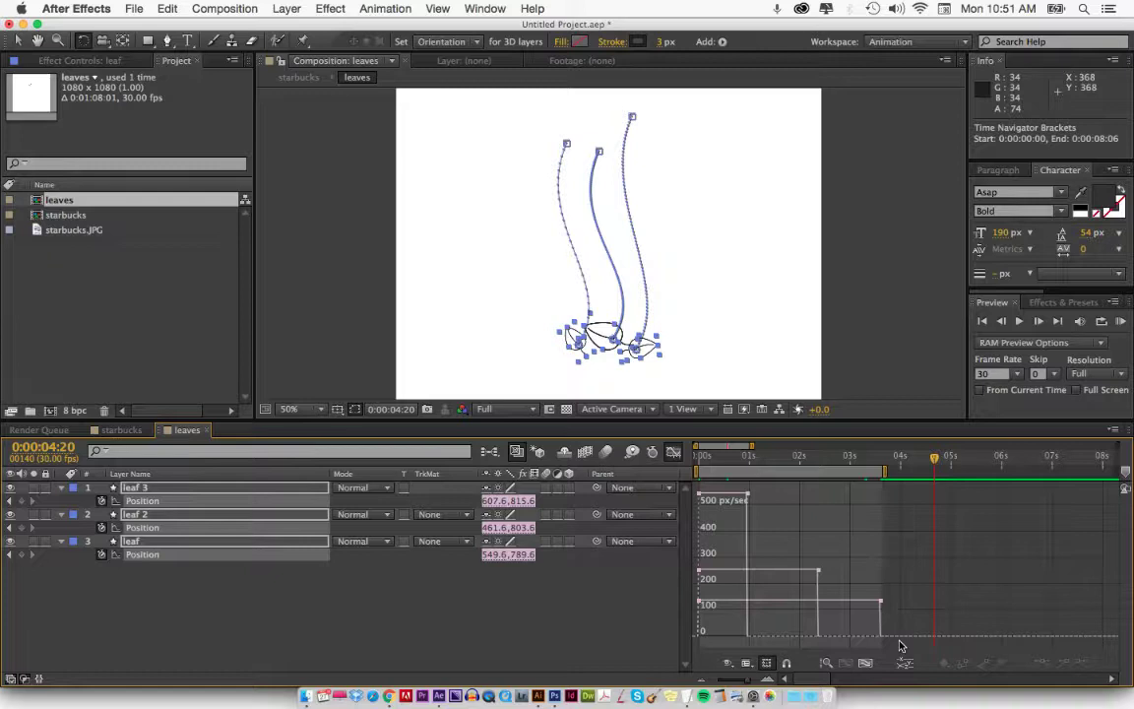
drag(898, 646, 692, 489)
click(1040, 665)
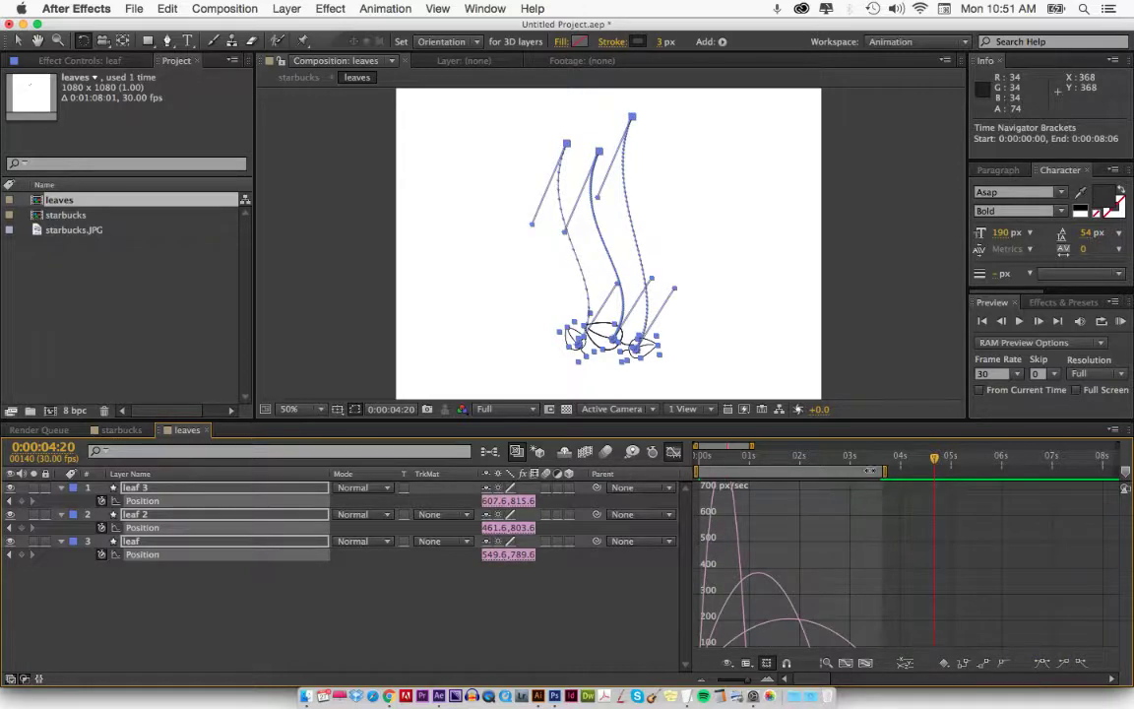
key(KP_0)
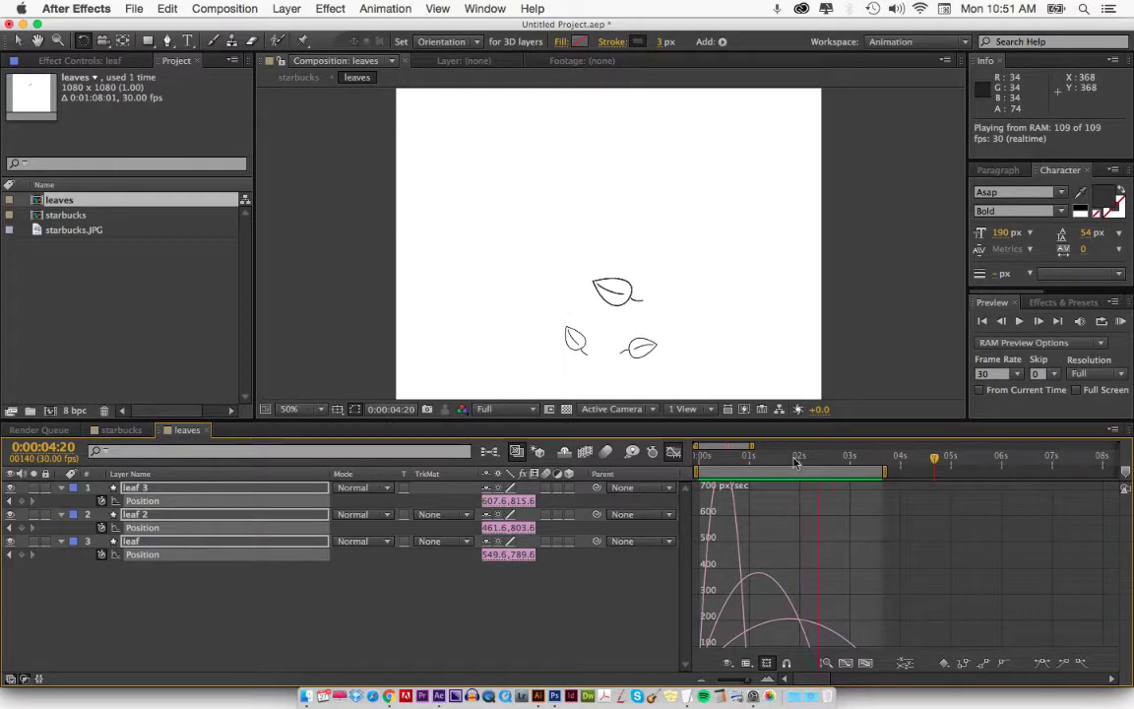
key(space)
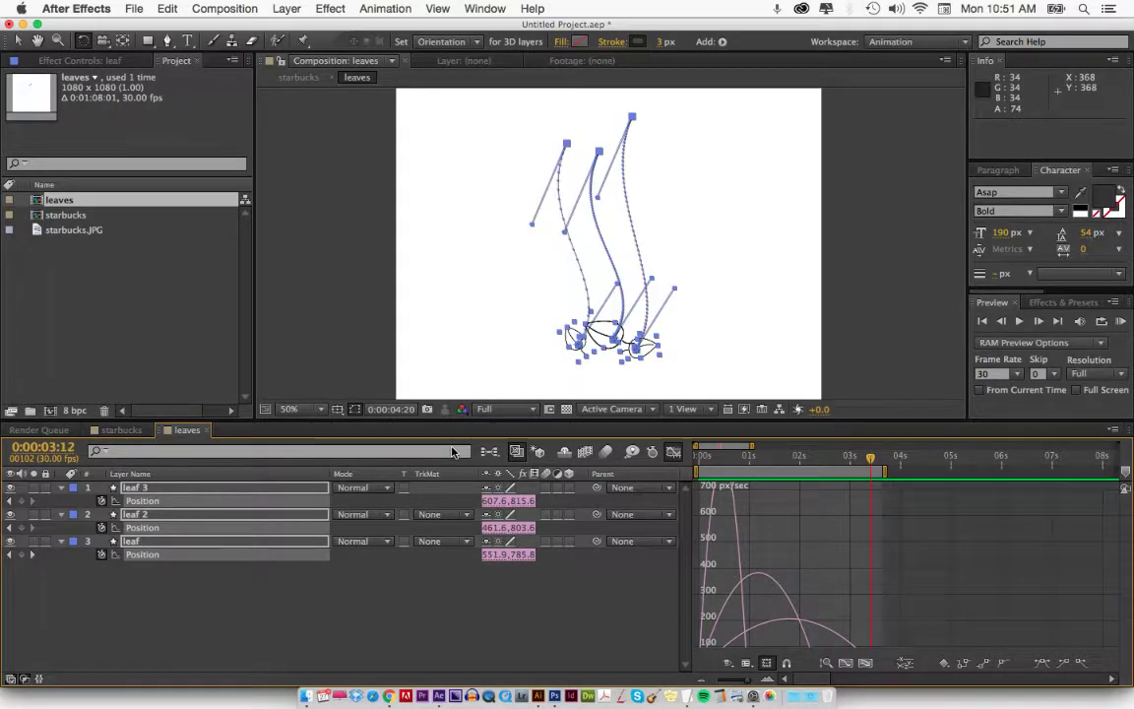
- Back in the starbucks comp, end the work area at 3:12 and RAM-preview the cup
key(shift+F3)
click(121, 429)
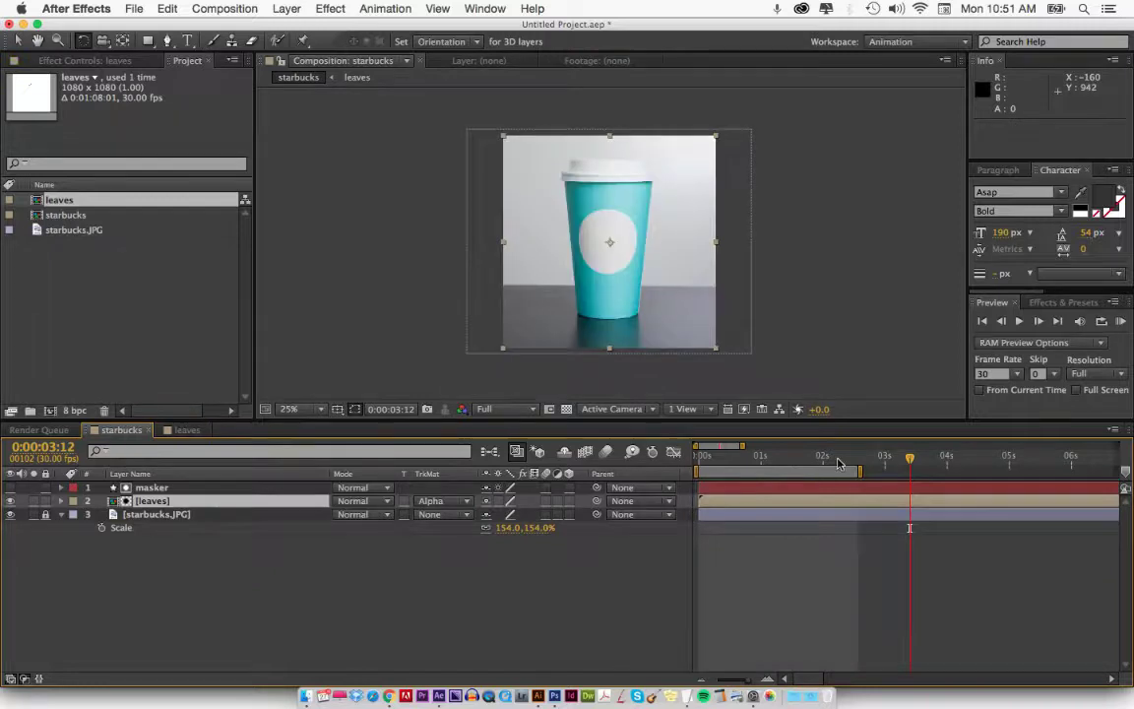
key(n)
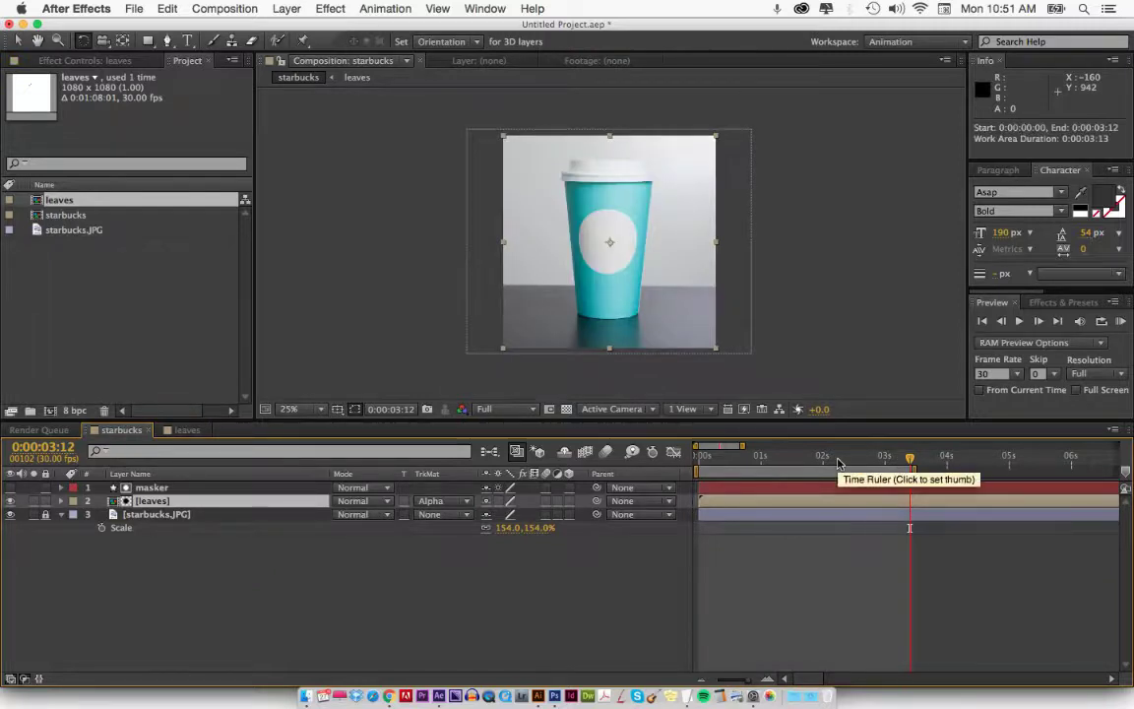
key(KP_0)
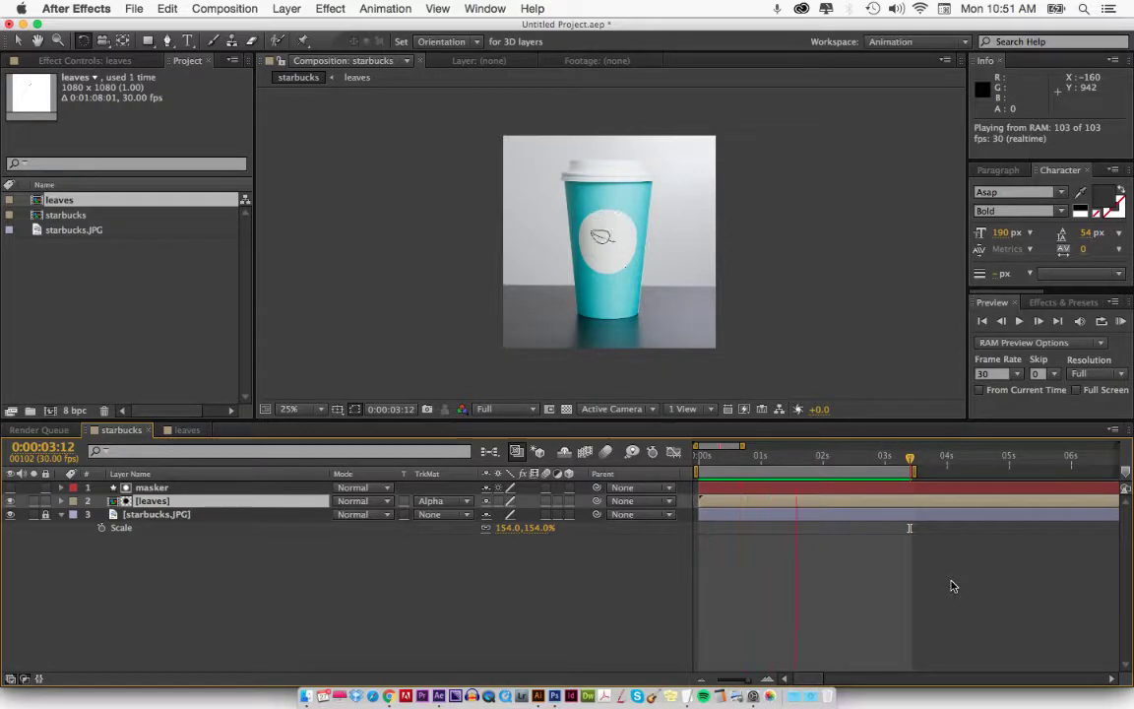
click(820, 455)
- In the leaves precomp, move leaf 2's landing keyframe to 0:00:02:28 and check the timing
double_click(803, 505)
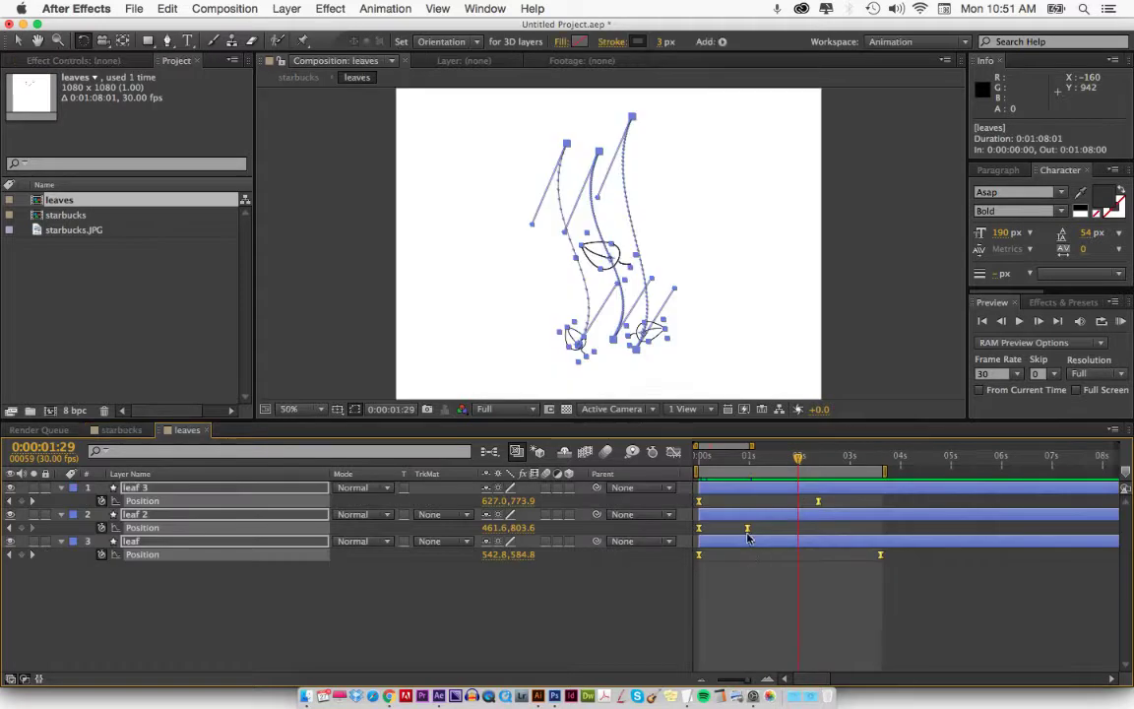
drag(749, 534, 845, 531)
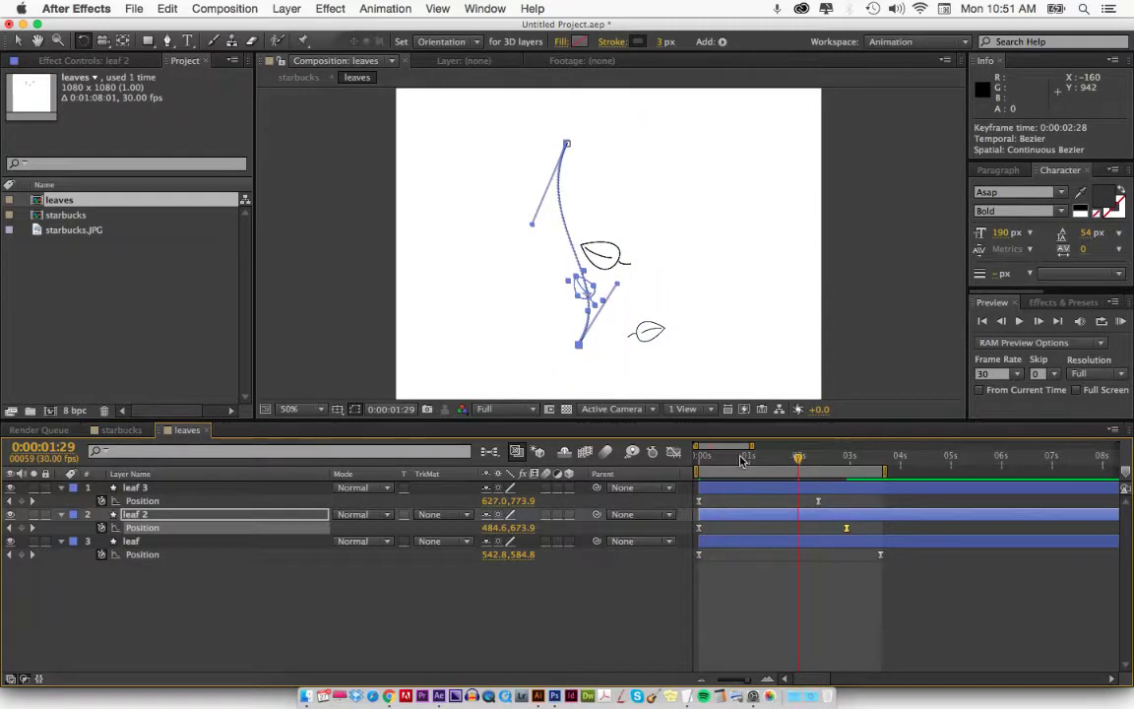
key(KP_0)
click(846, 456)
mouse_move(852, 465)
mouse_down()
mouse_move(906, 466)
mouse_move(823, 467)
mouse_move(847, 467)
mouse_up()
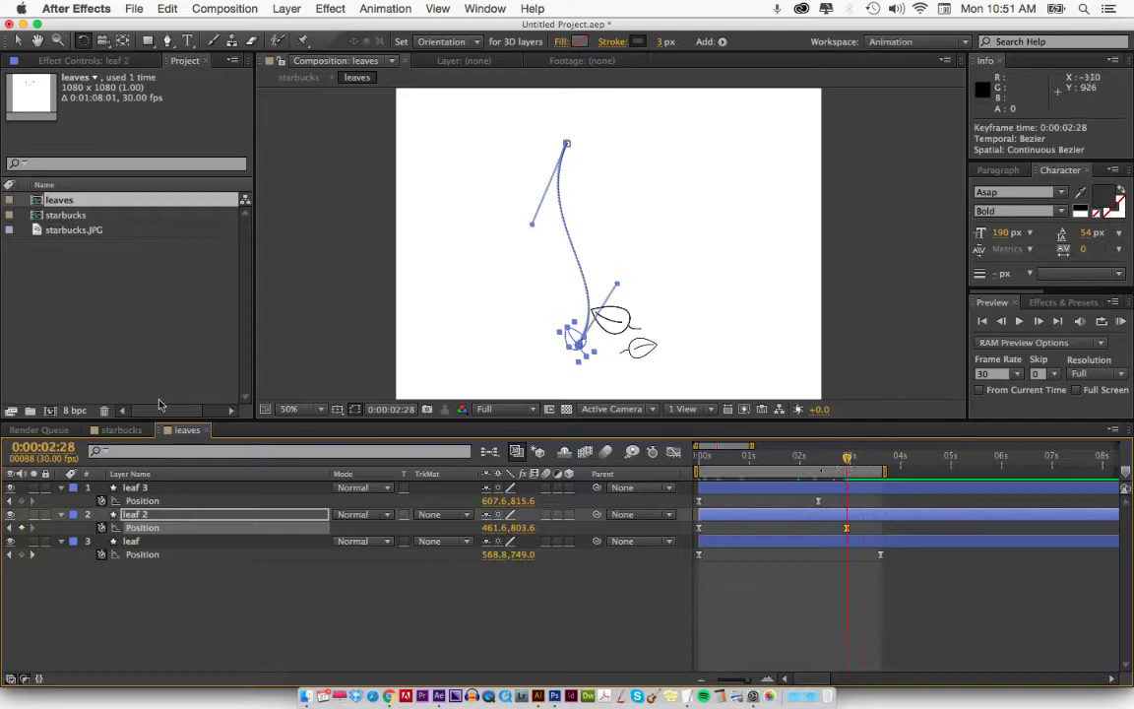
click(121, 430)
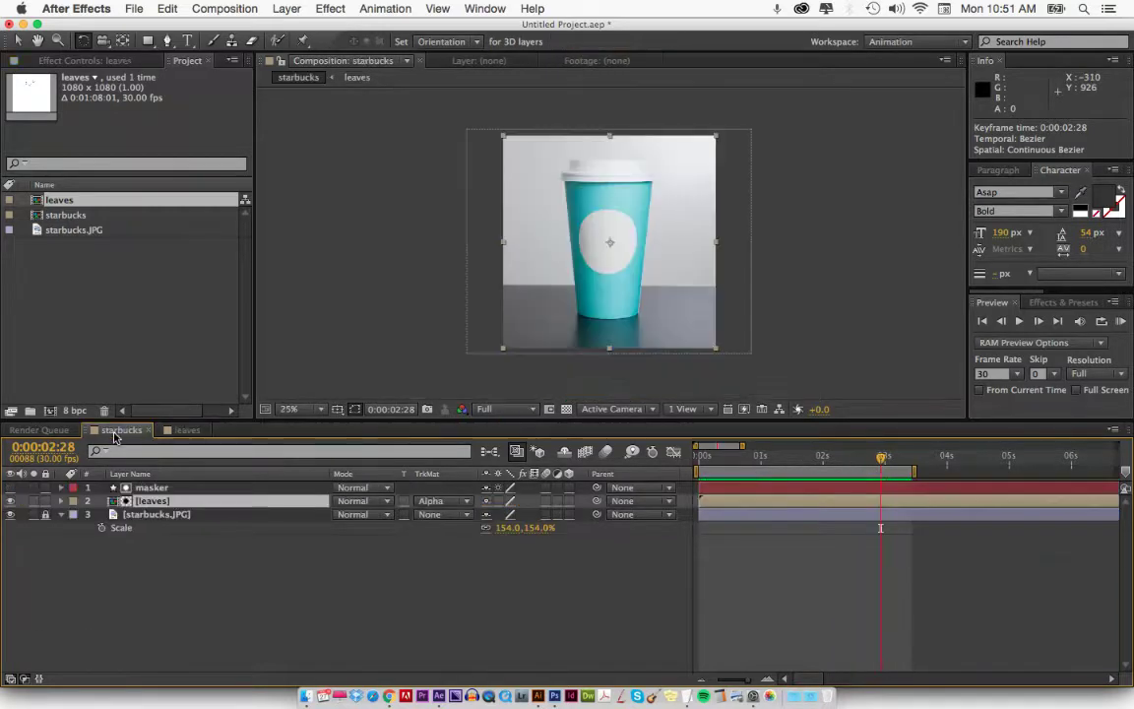
- End the starbucks work area at 2:29 and RAM-preview the shortened animation
click(841, 585)
drag(773, 461, 868, 458)
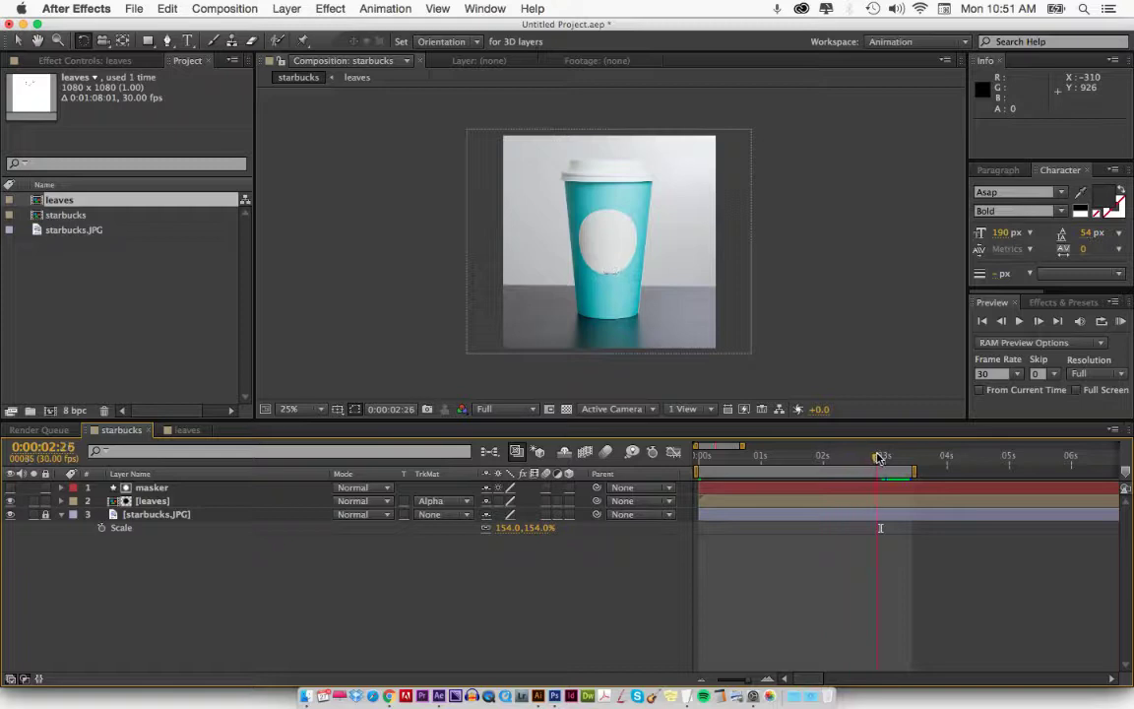
key(n)
key(KP_0)
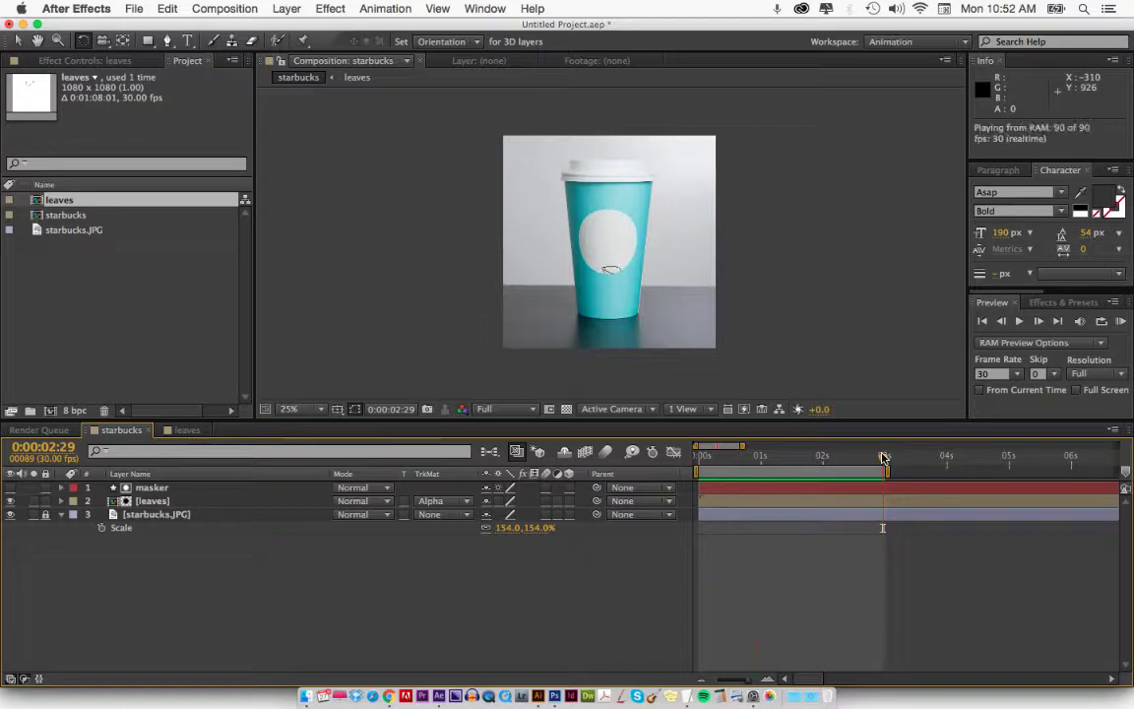
key(space)
- Preview the cup again at 50% zoom and compare it with the browser reference
key(period)
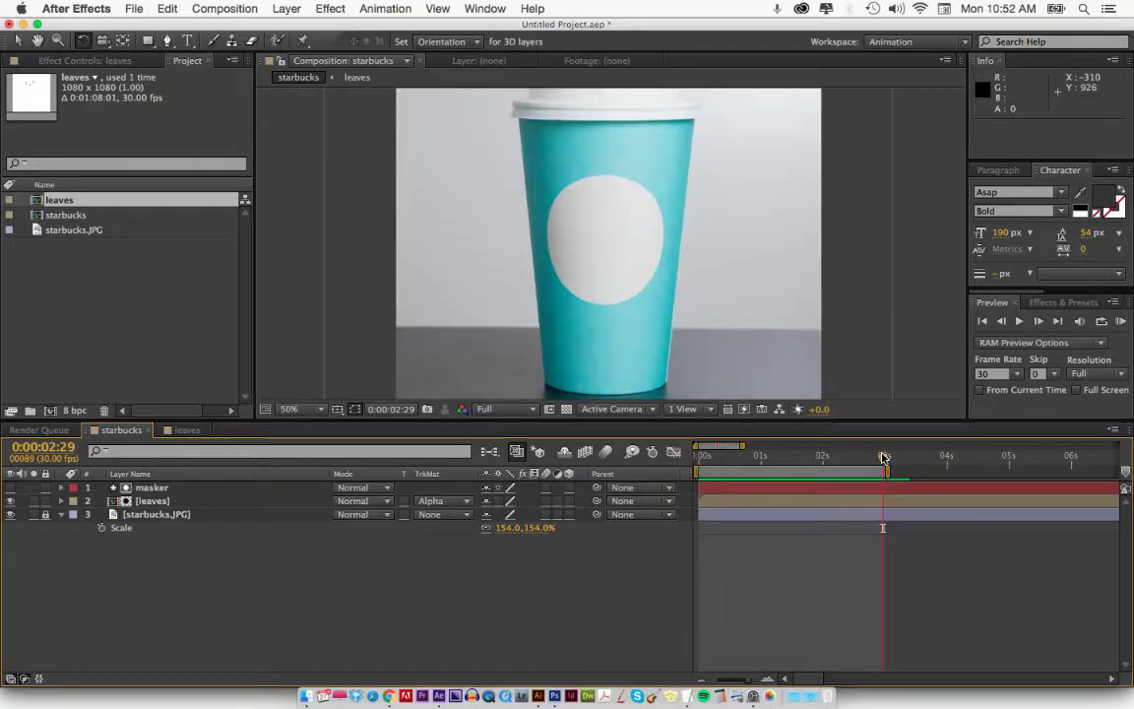
key(KP_0)
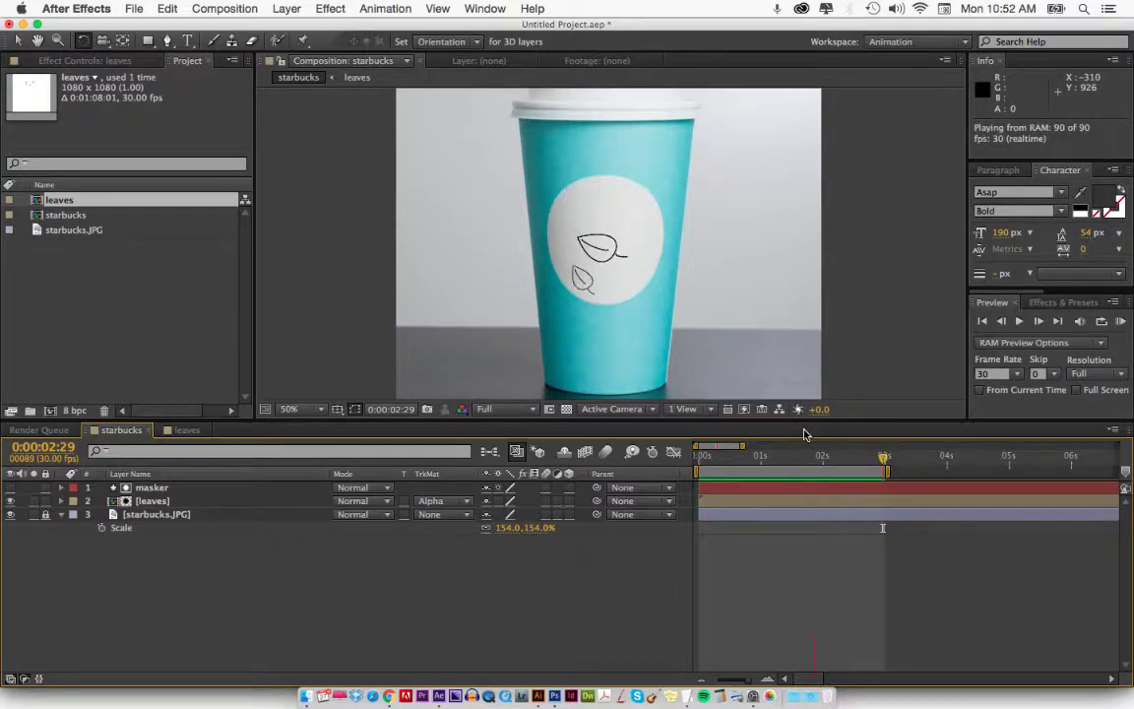
key(space)
key(super+Tab)
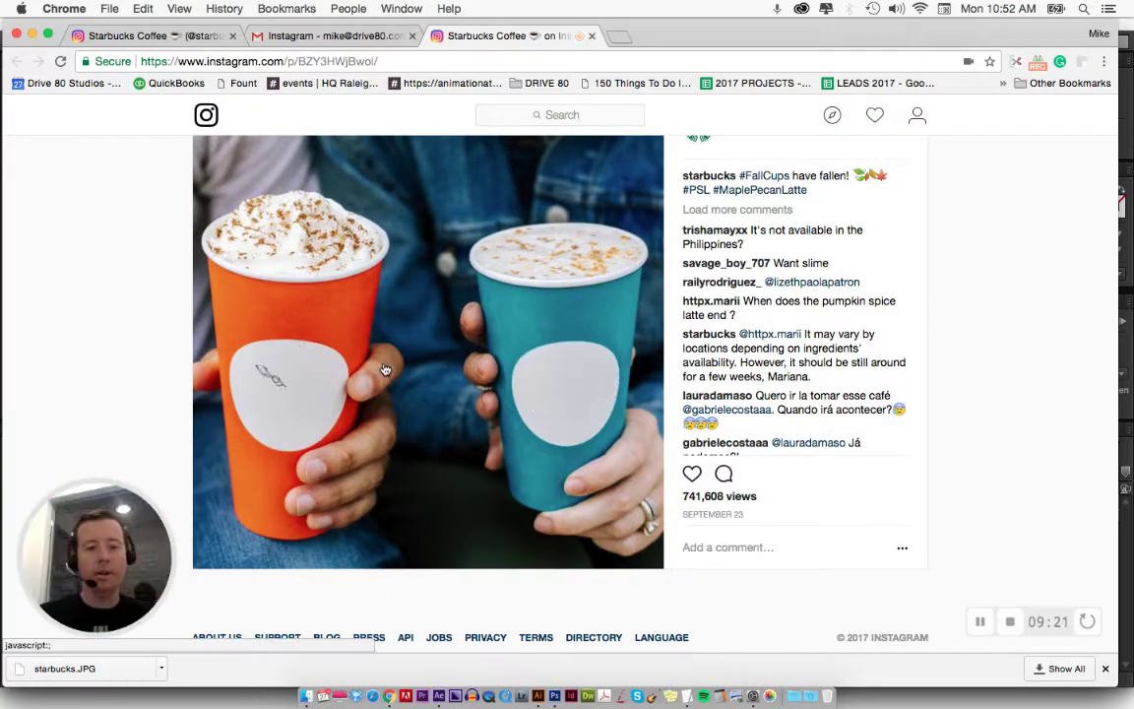
key(super+Tab)
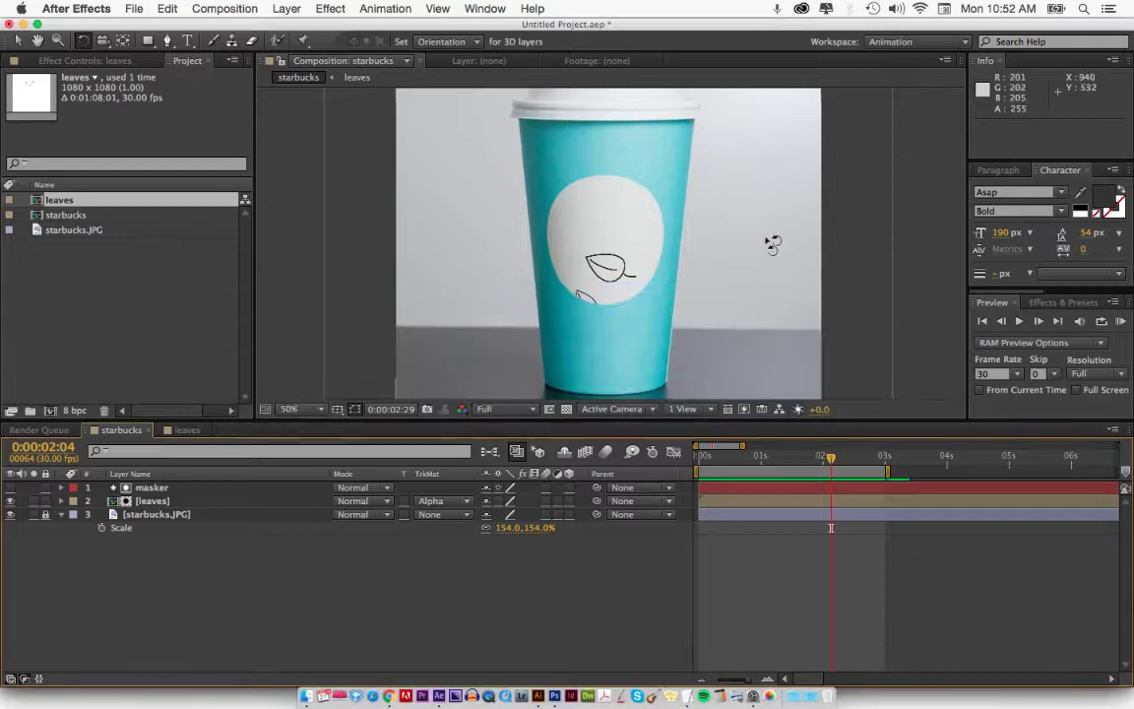
- Add a new text layer containing the pasted contact e-mail address
key(comma)
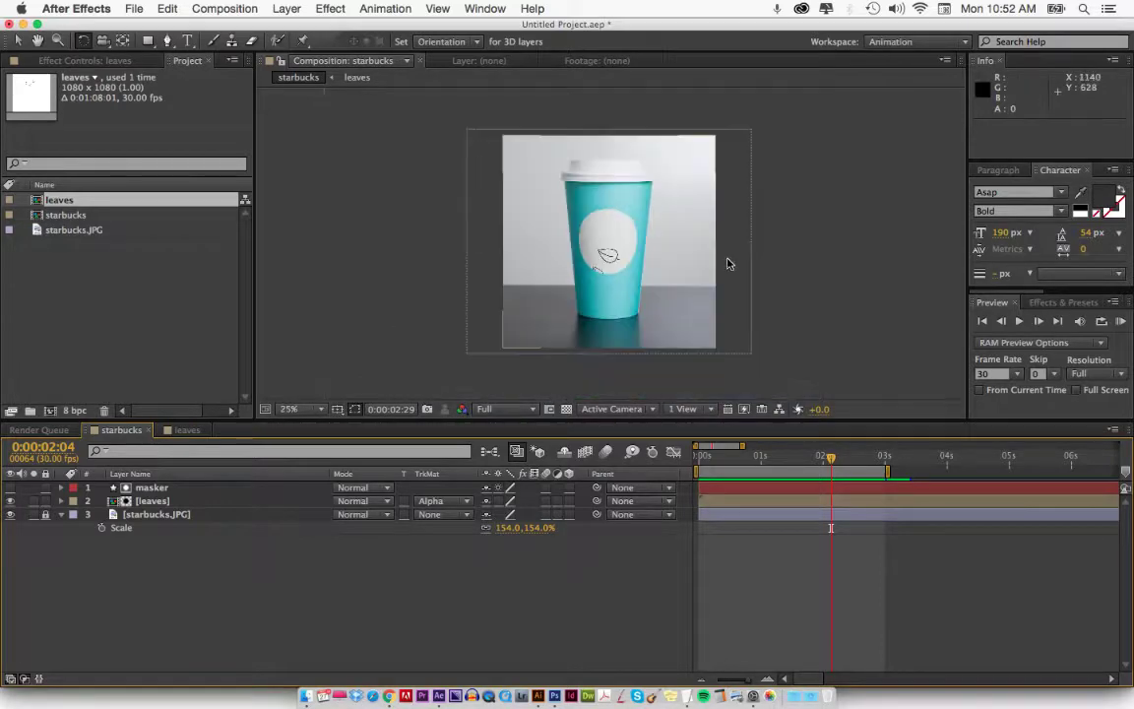
key(v)
click(428, 264)
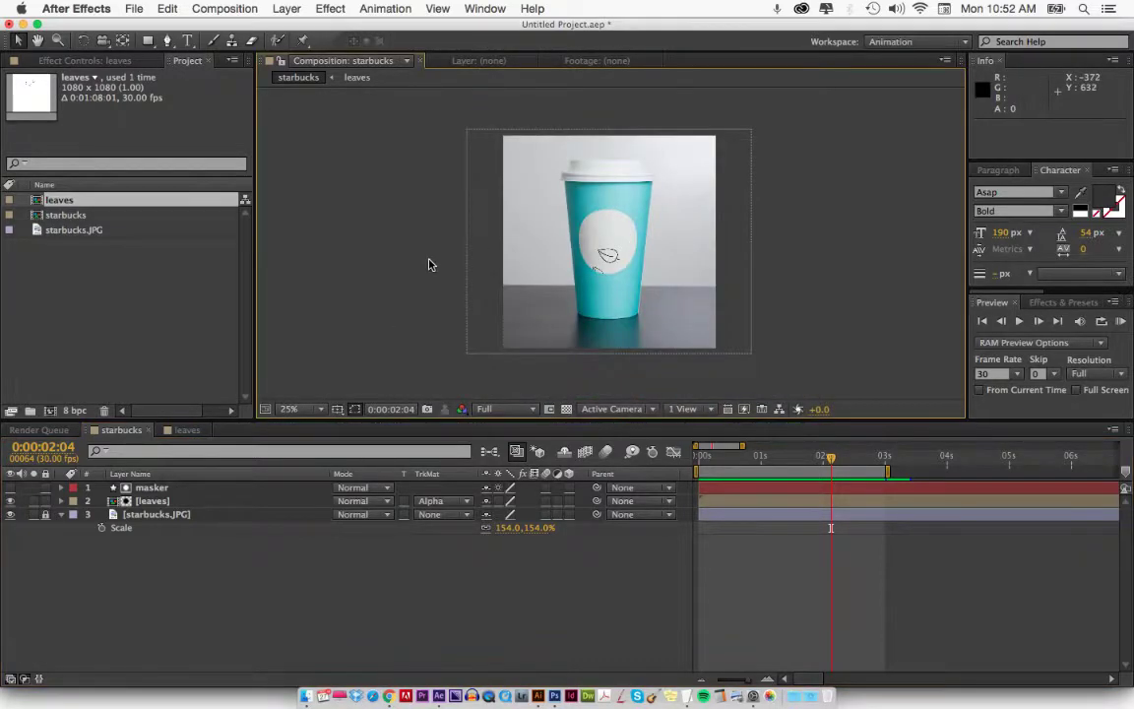
key(super+t)
click(433, 254)
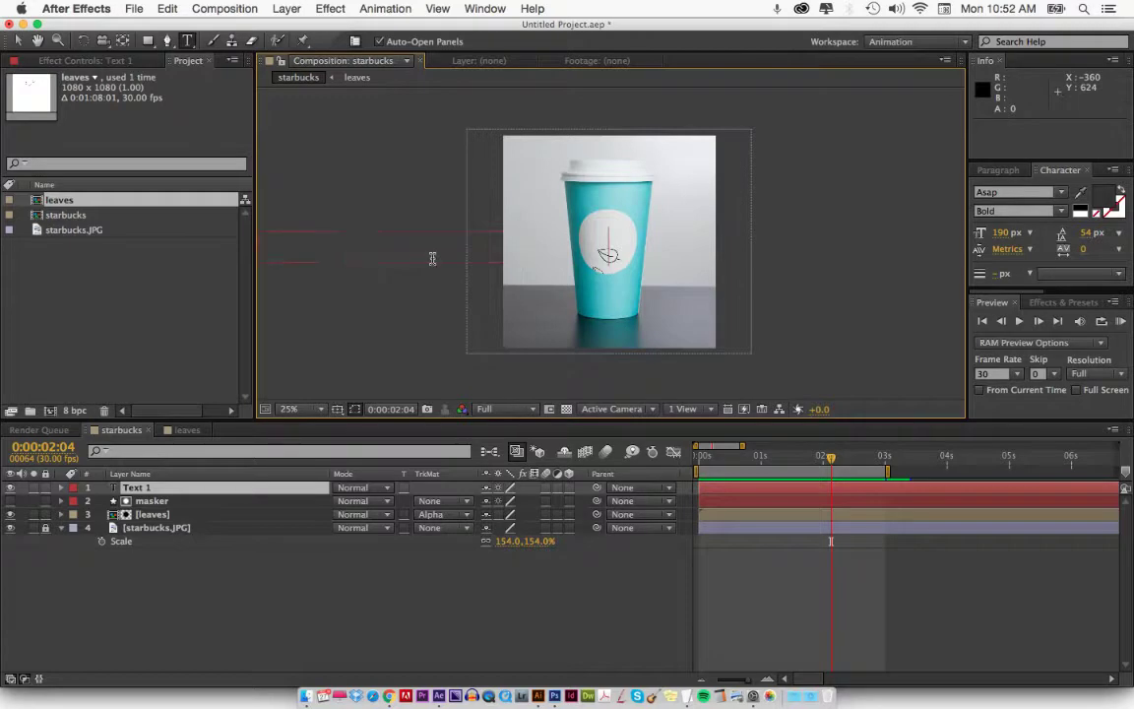
key(super+v)
key(Escape)
key(v)
- Scale the e-mail text to 52%, place it near the cup's top, and hide the cup photo
drag(387, 256, 596, 256)
key(s)
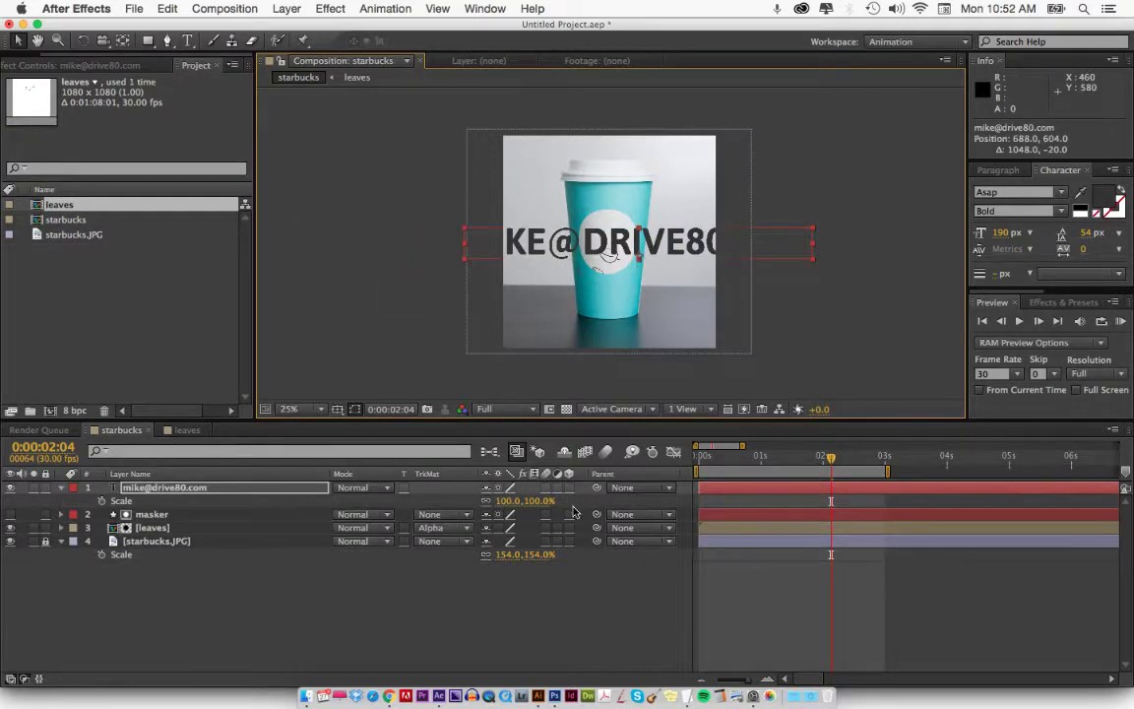
drag(539, 499, 453, 447)
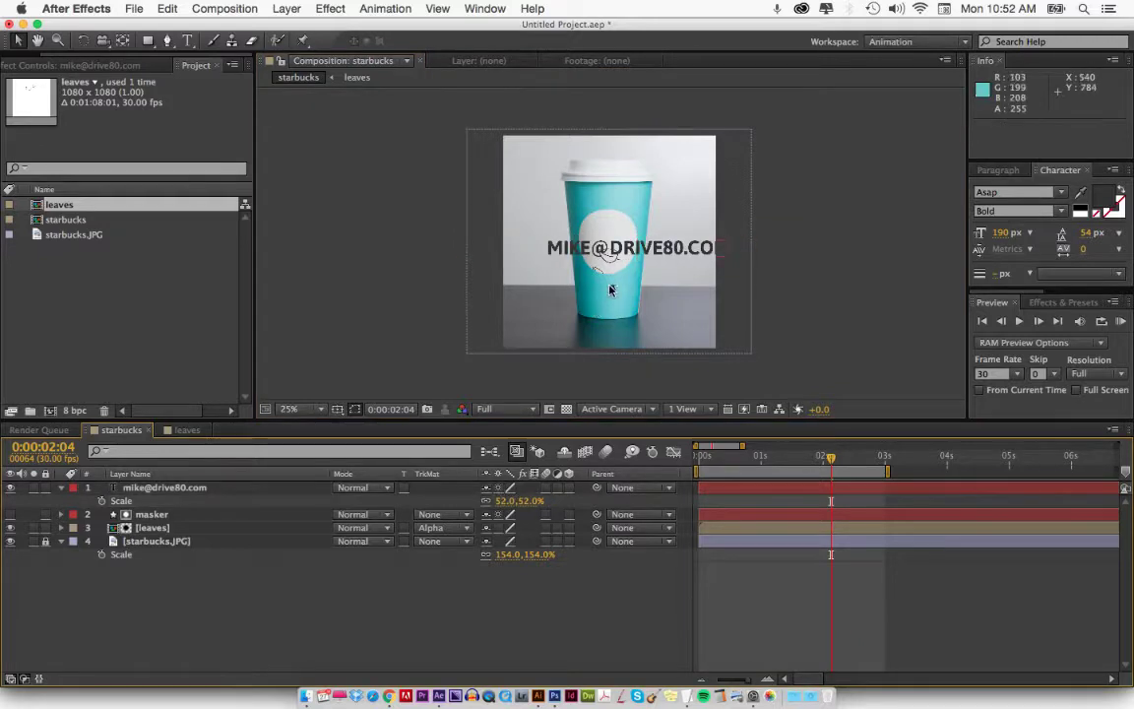
drag(616, 254, 597, 223)
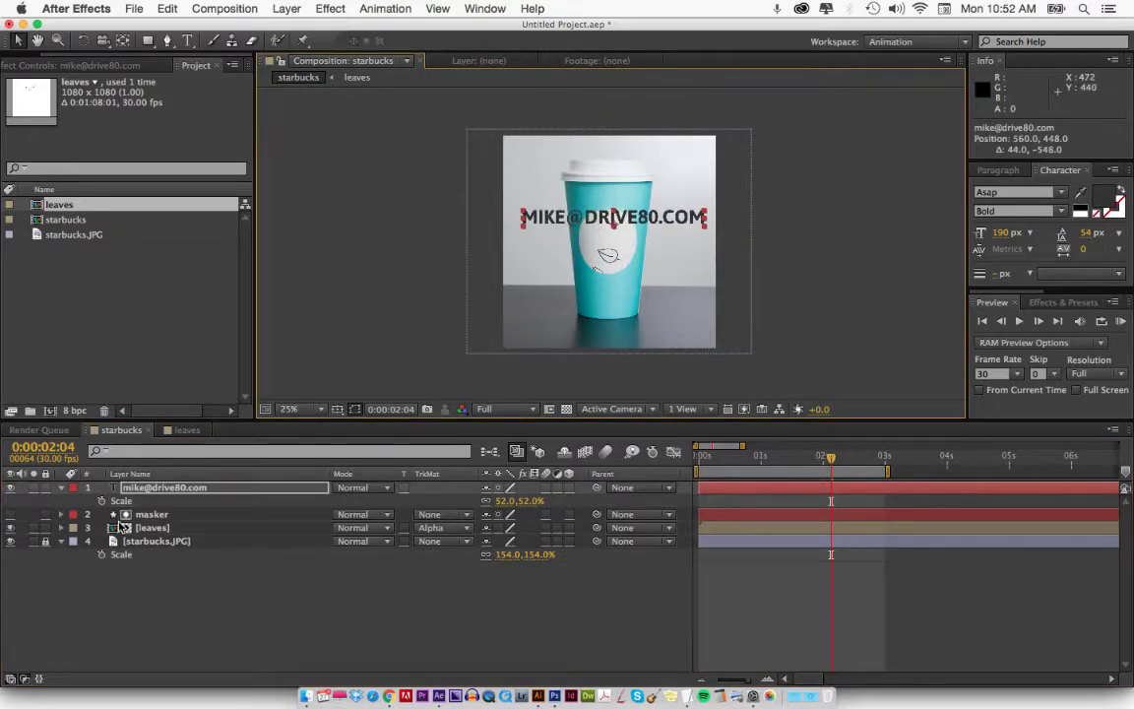
click(10, 540)
click(730, 251)
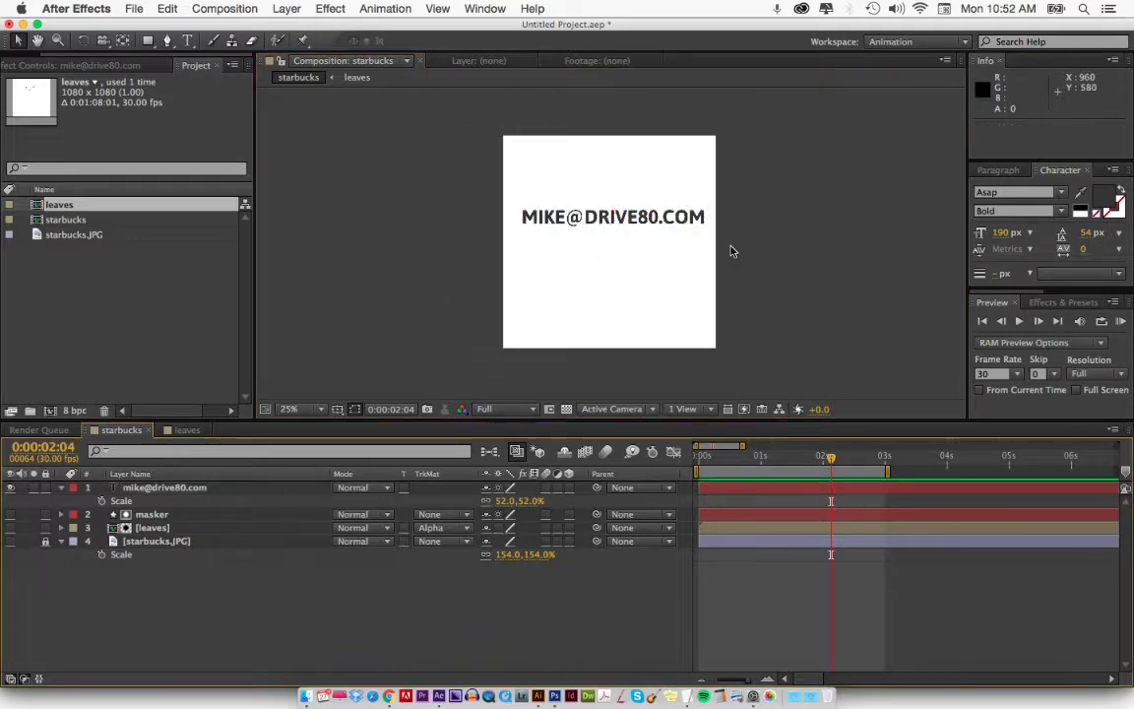
- At 50% view, select the e-mail's domain part, then switch to Chrome
key(period)
key(period)
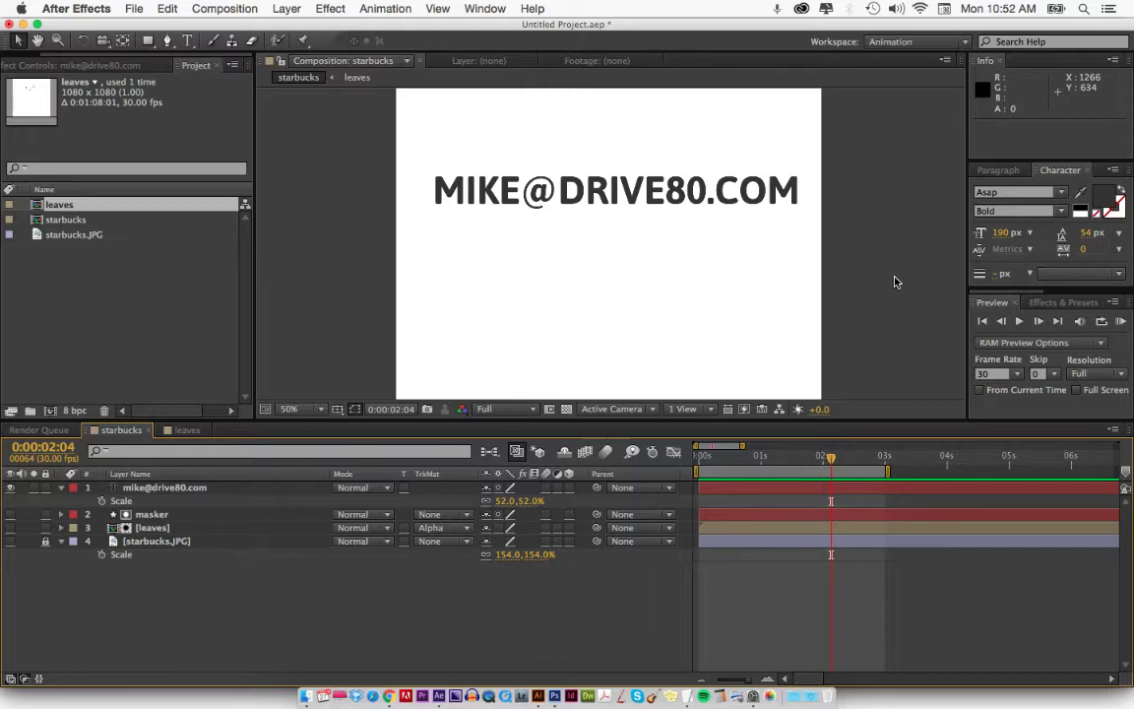
double_click(568, 190)
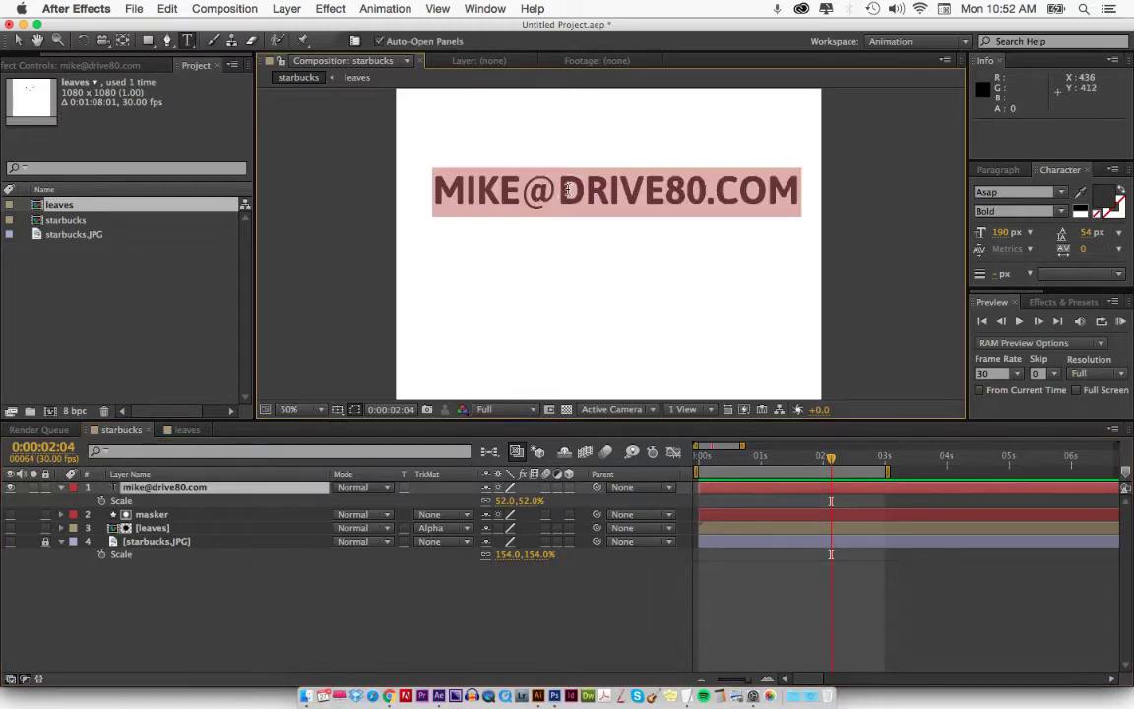
click(556, 178)
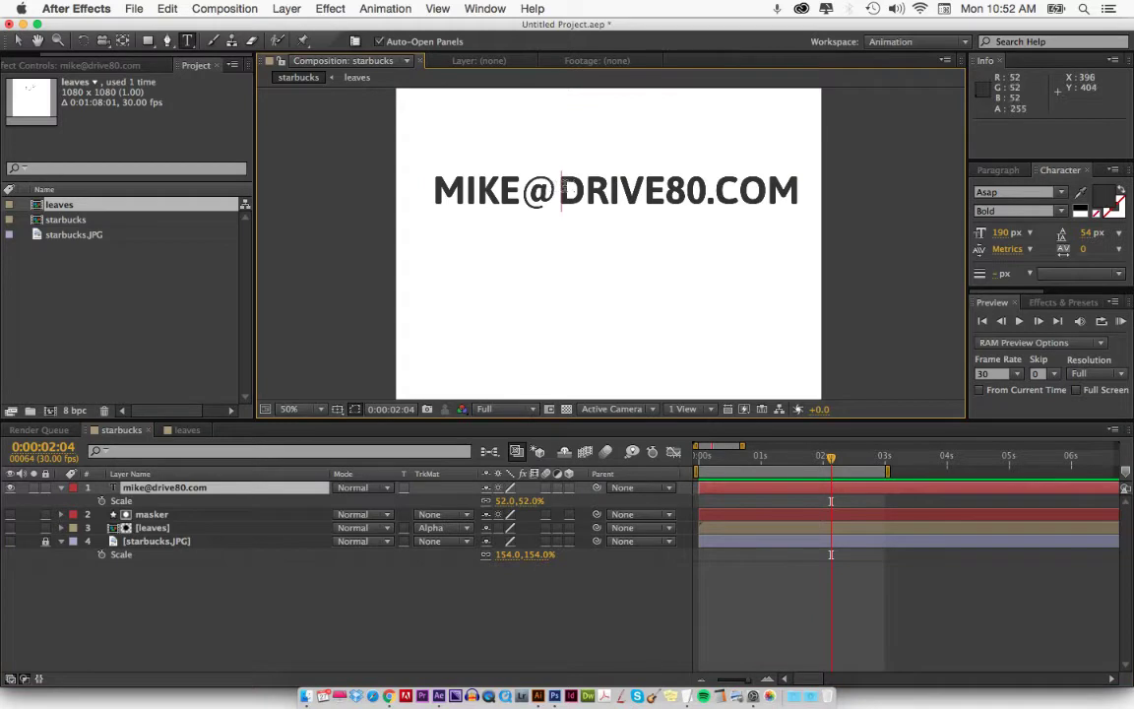
drag(562, 190, 801, 191)
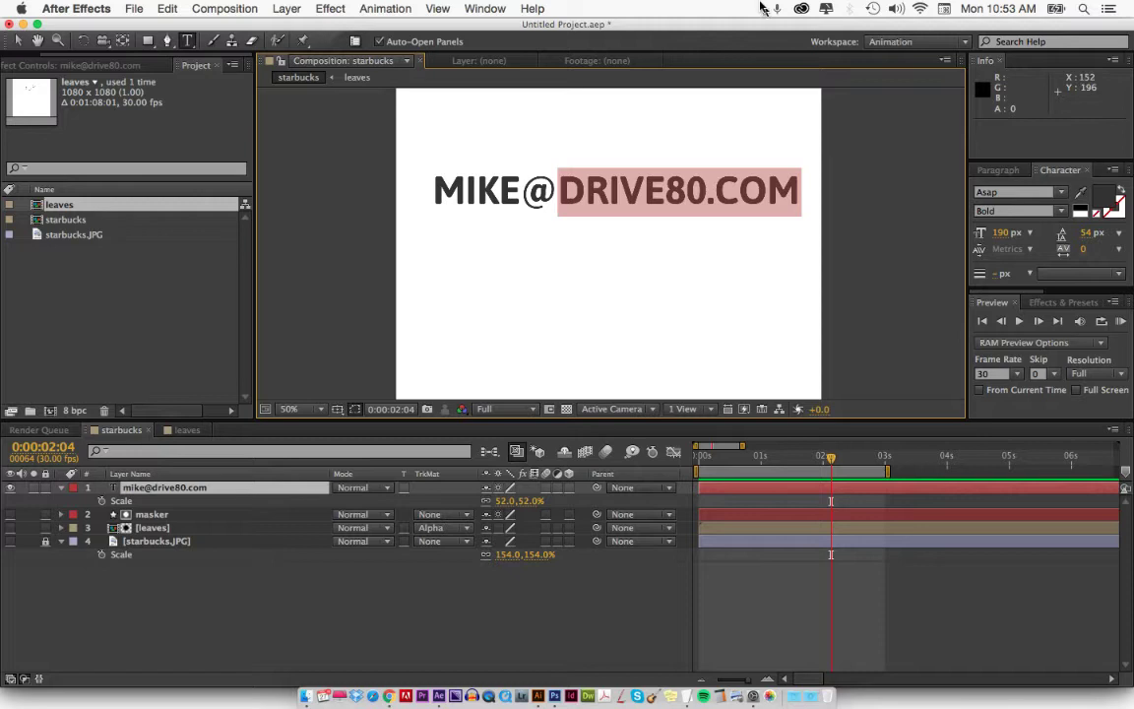
key(super+Tab)
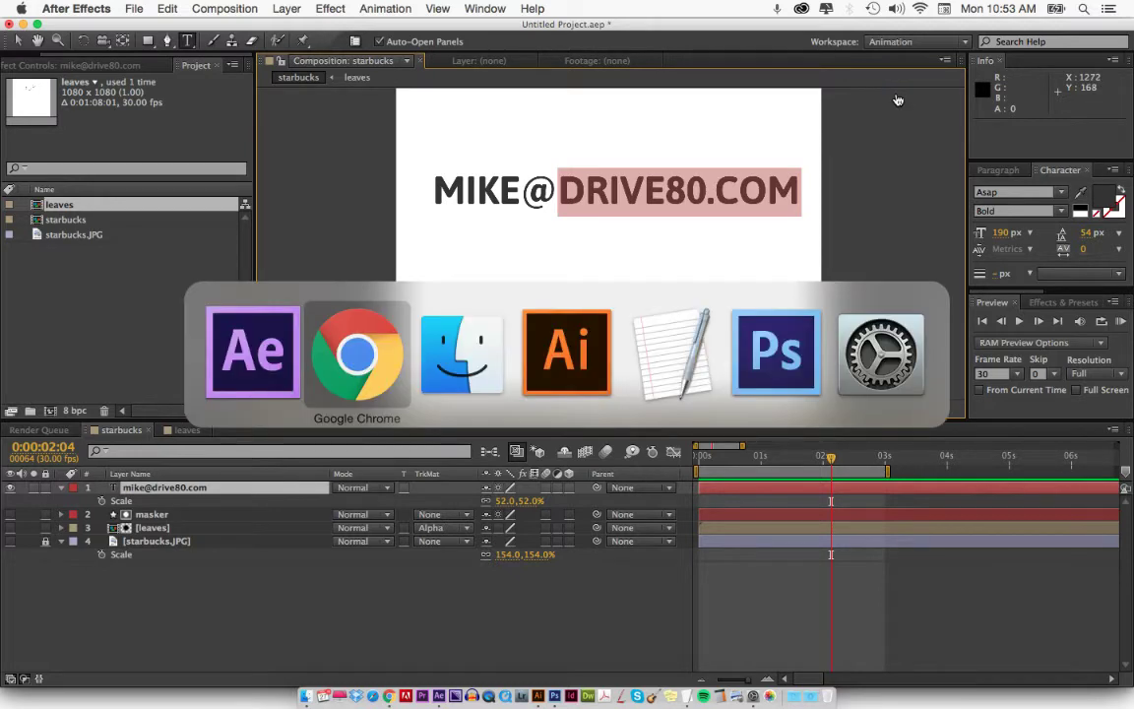